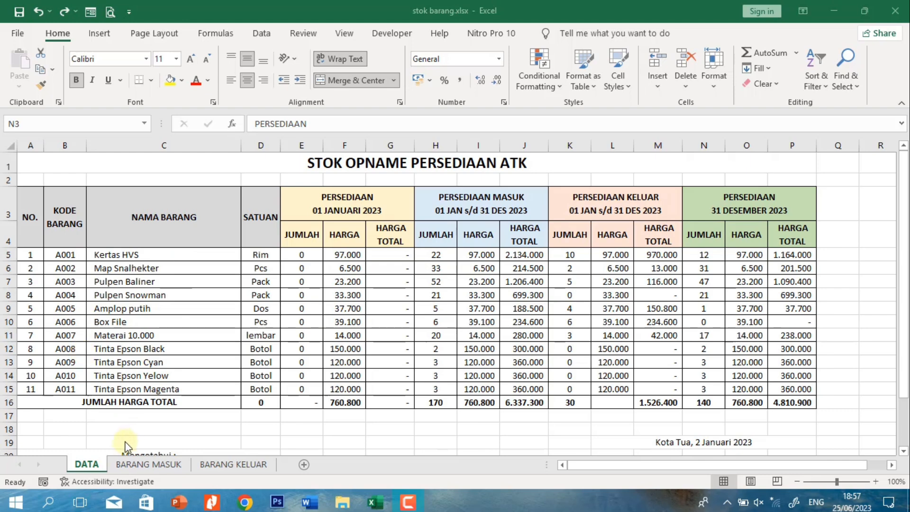
# Look through the BARANG MASUK and BARANG KELUAR sheets, and examine the Box File row on the DATA sheet
pyautogui.click(153, 469)
pyautogui.click(208, 469)
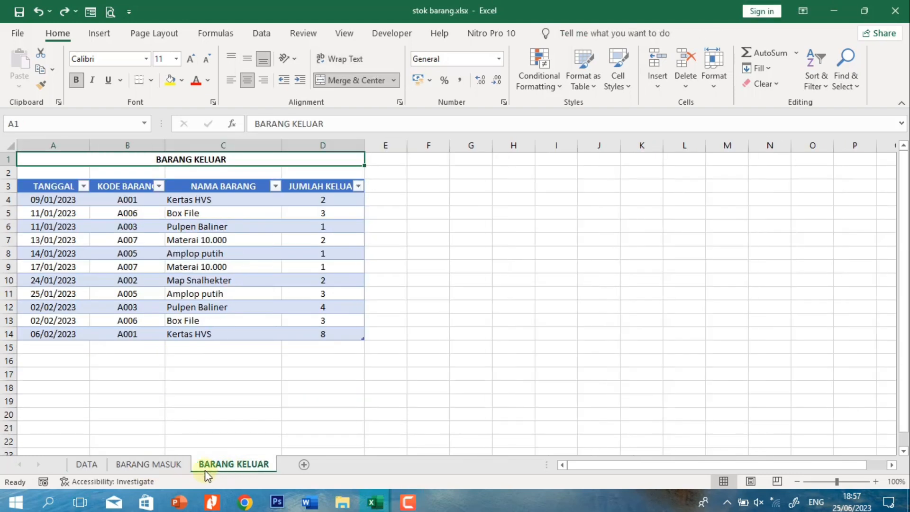
pyautogui.click(165, 469)
pyautogui.click(237, 465)
pyautogui.click(94, 462)
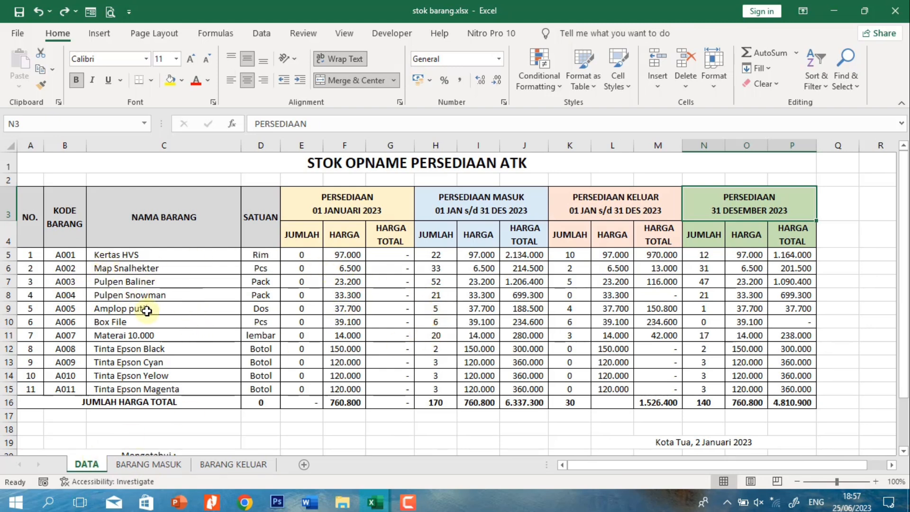
pyautogui.click(128, 323)
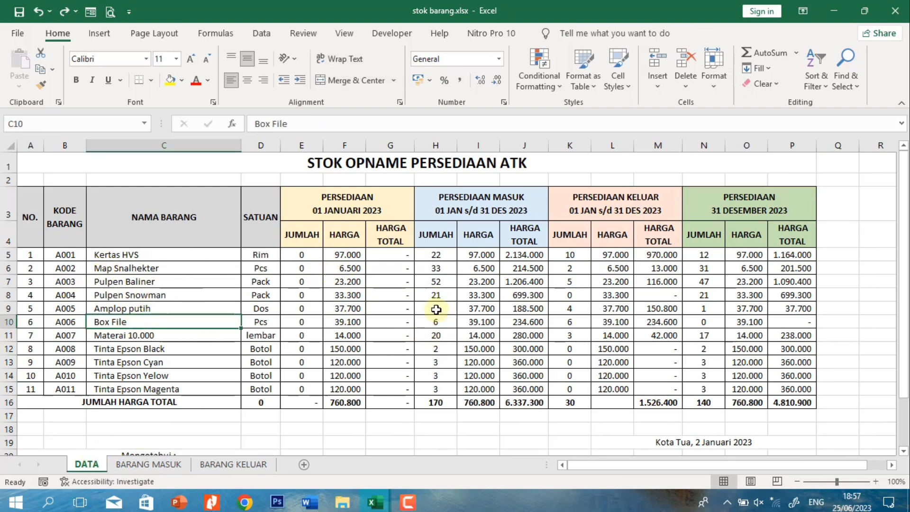
pyautogui.click(9, 322)
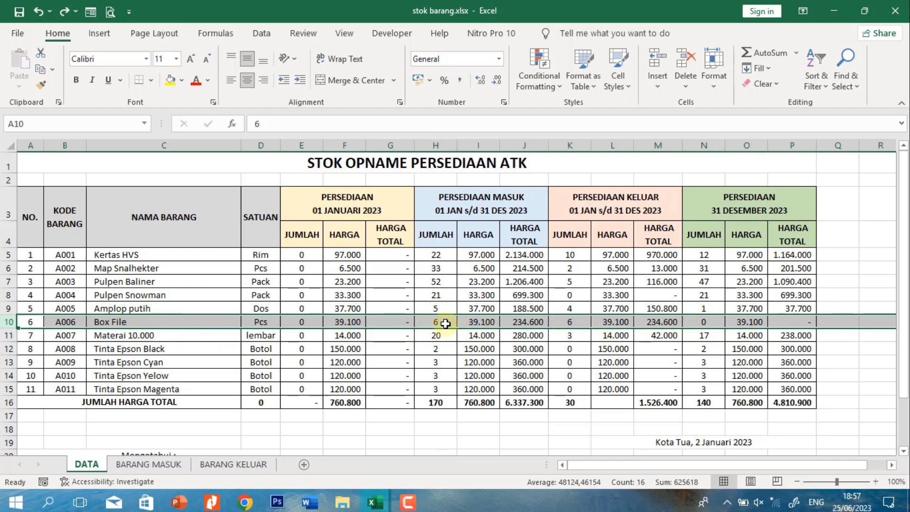
# Start a new entry below the last row of the BARANG MASUK table with the date 10/02/2023
pyautogui.click(139, 466)
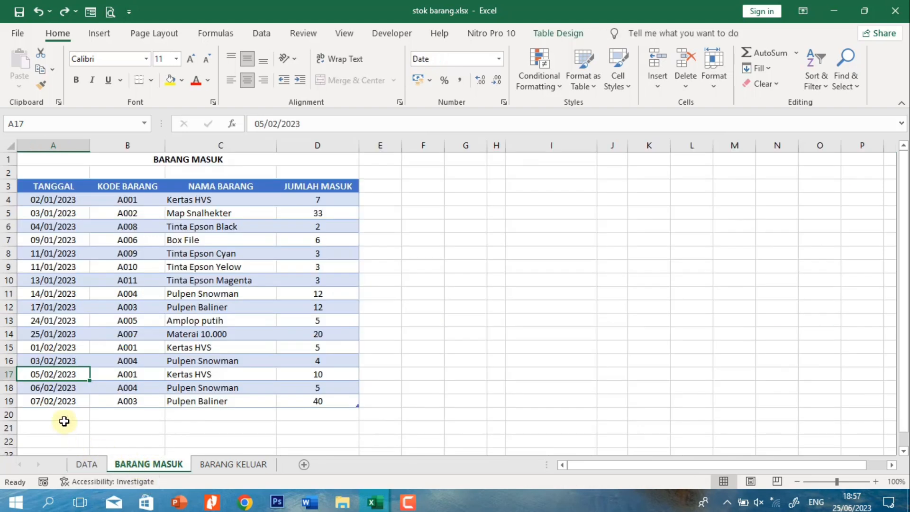
pyautogui.click(65, 411)
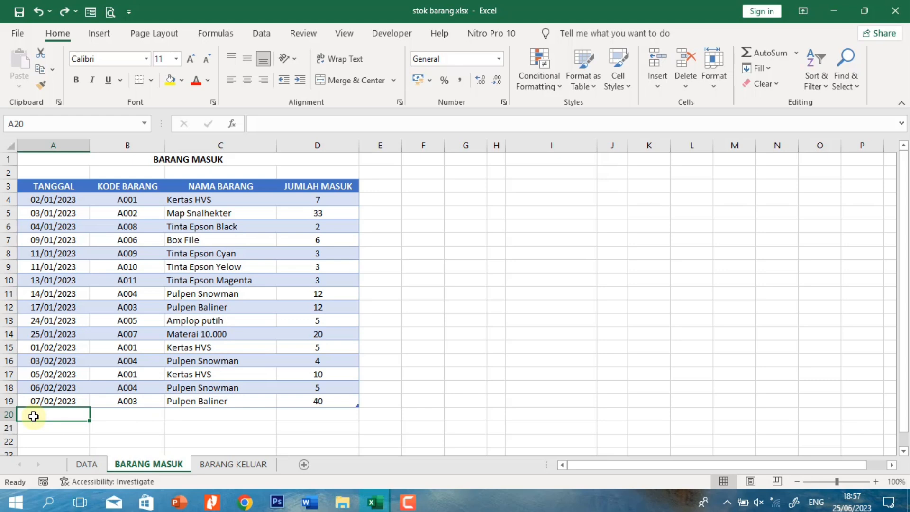
pyautogui.write('10/2')
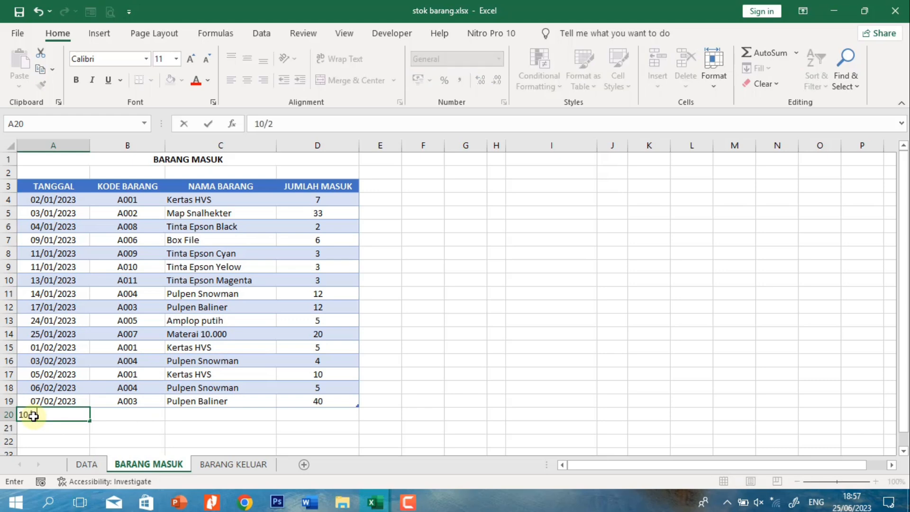
pyautogui.write('/02/2023')
pyautogui.press('Return')
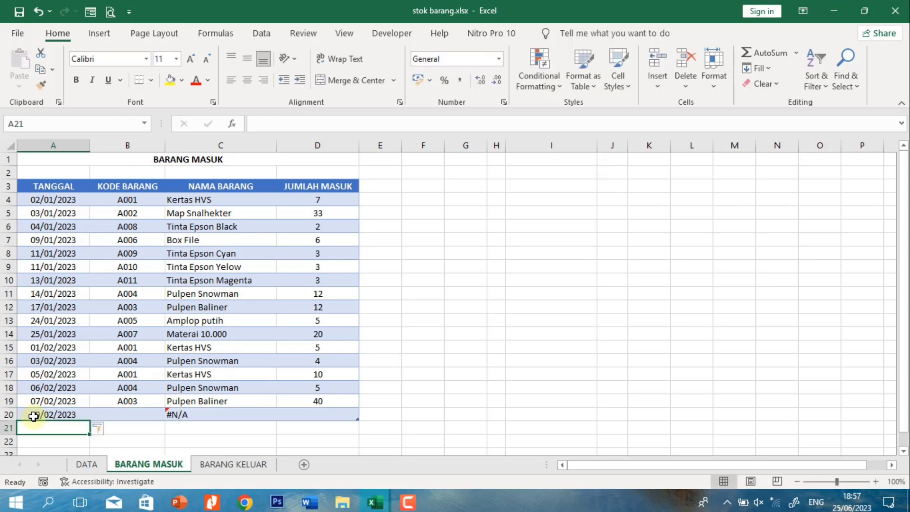
# Complete the new BARANG MASUK entry with item code A006 and an incoming quantity of 10
pyautogui.click(159, 414)
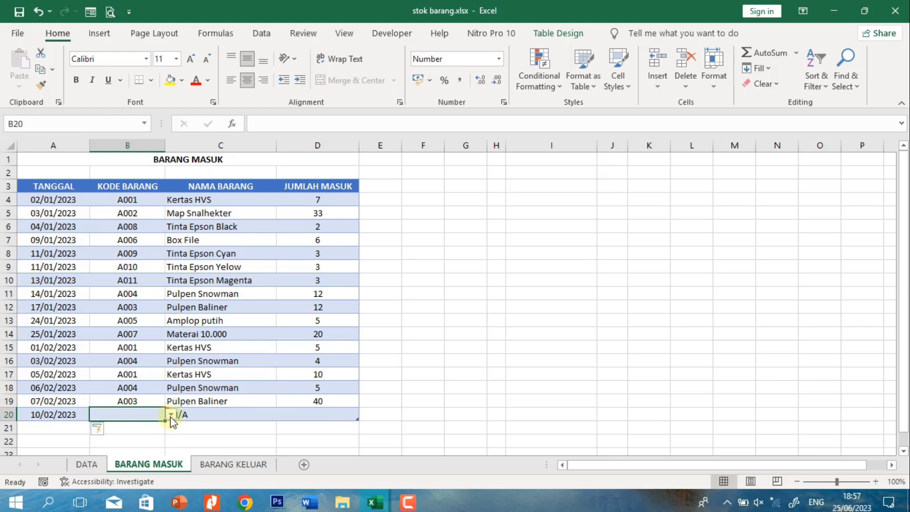
pyautogui.click(170, 416)
pyautogui.click(126, 387)
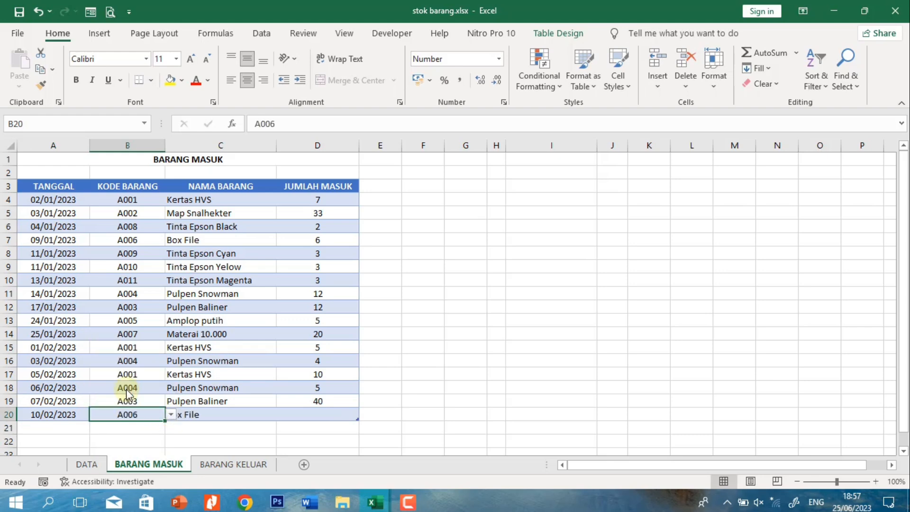
pyautogui.click(215, 409)
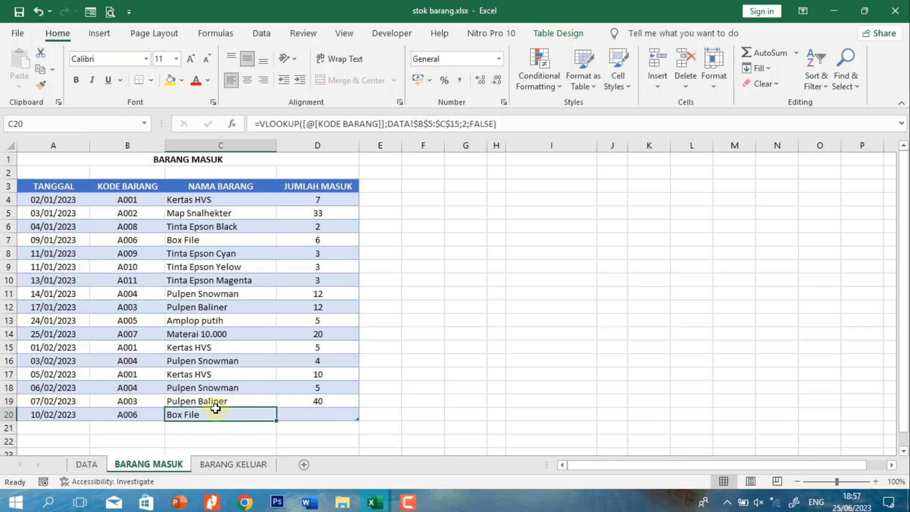
pyautogui.click(331, 415)
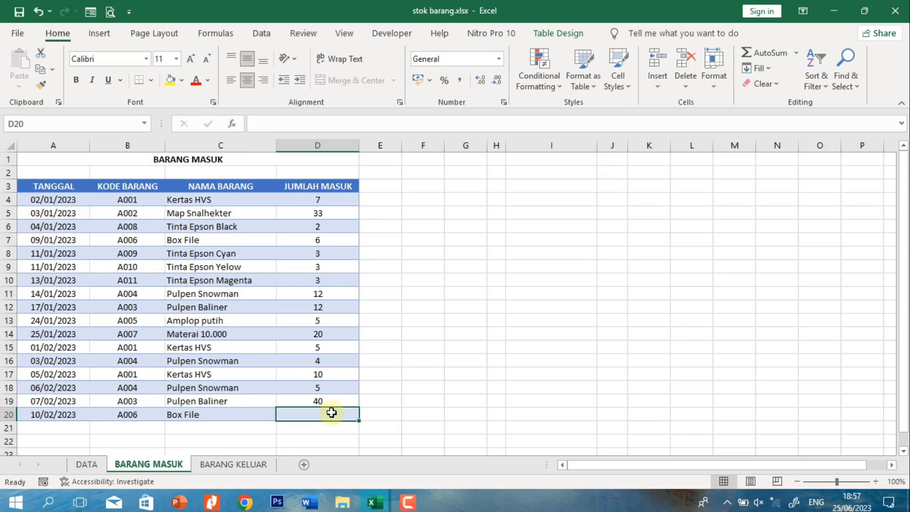
pyautogui.write('10')
pyautogui.press('Return')
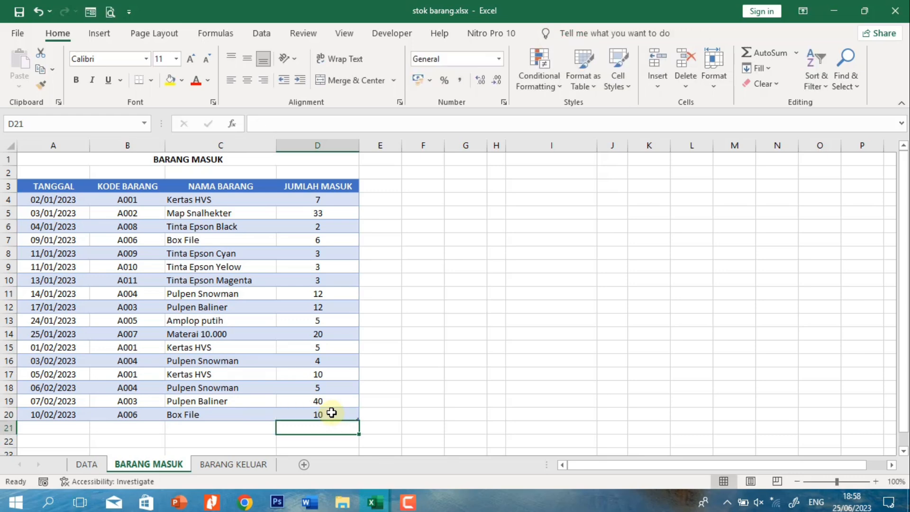
# Check the Box File incoming and closing stock on the DATA sheet against the BARANG MASUK entries
pyautogui.click(87, 465)
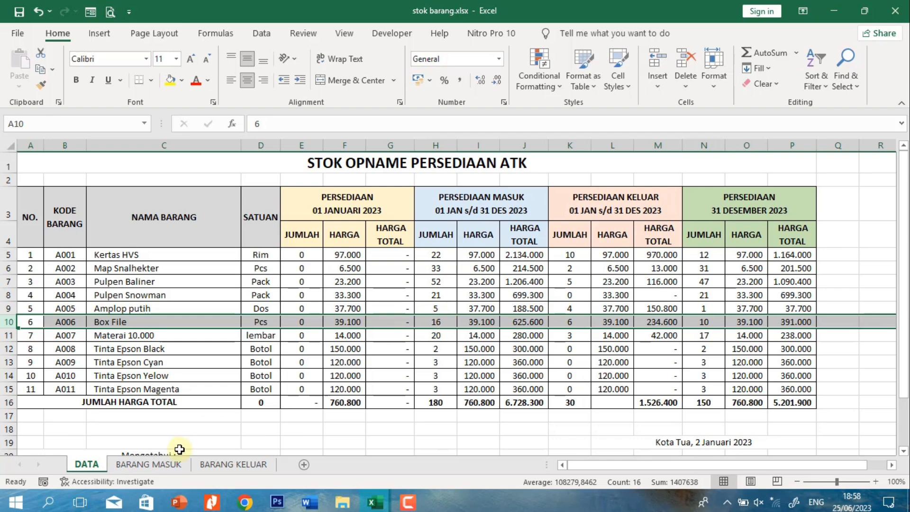
pyautogui.click(161, 465)
pyautogui.click(86, 464)
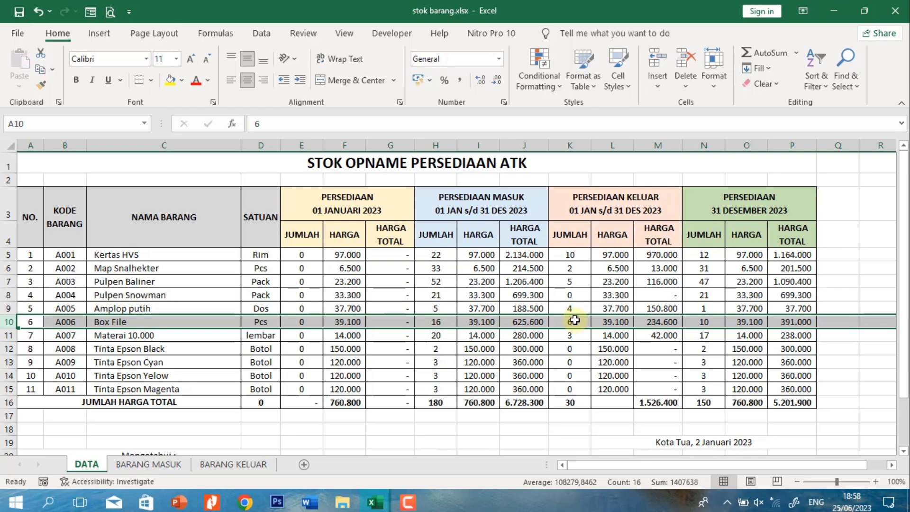
# Start a new entry below the last row of the BARANG KELUAR table with the date 01/03/2023
pyautogui.click(223, 464)
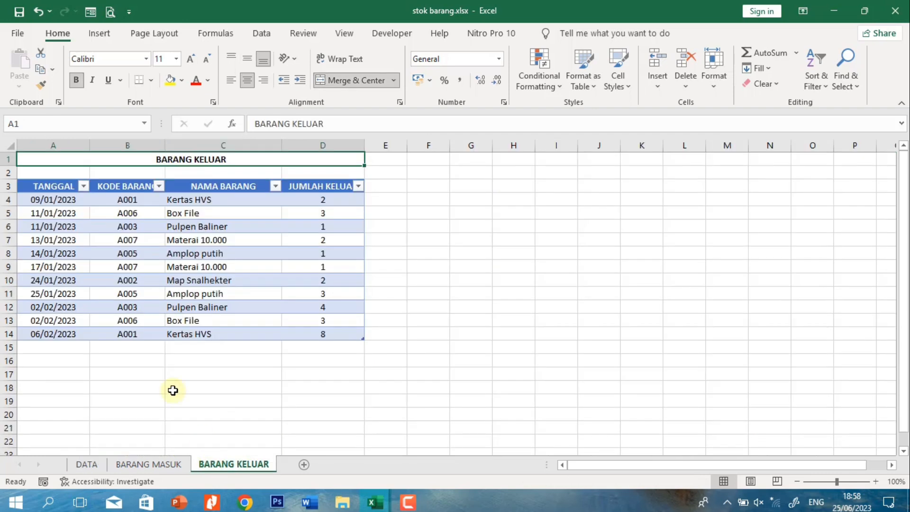
pyautogui.click(45, 354)
pyautogui.click(158, 467)
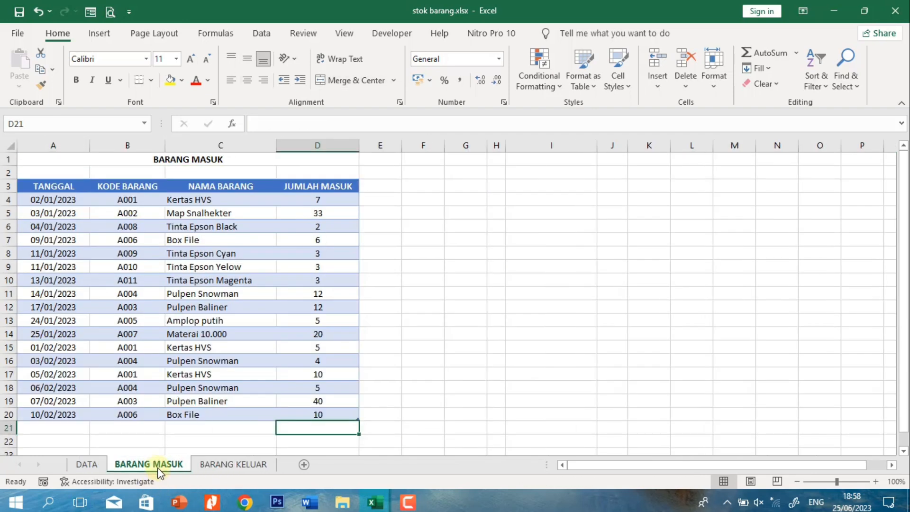
pyautogui.click(219, 466)
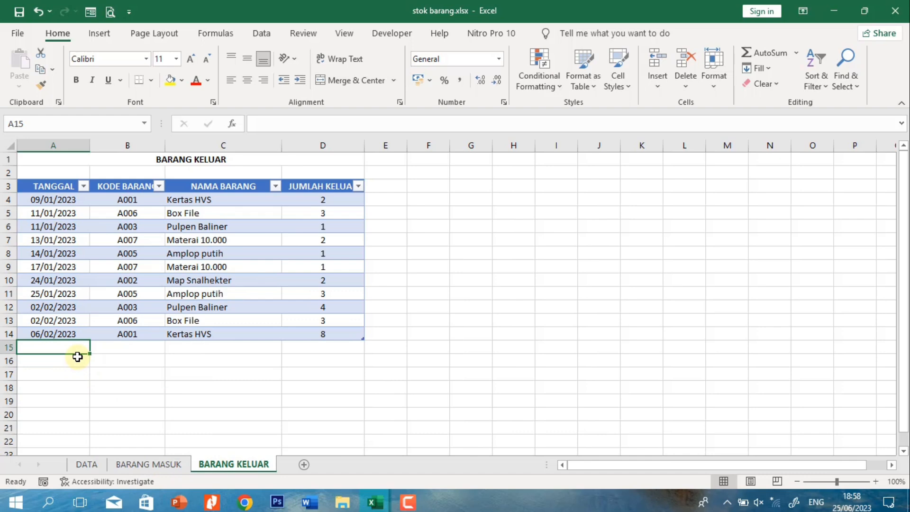
pyautogui.write('1/3')
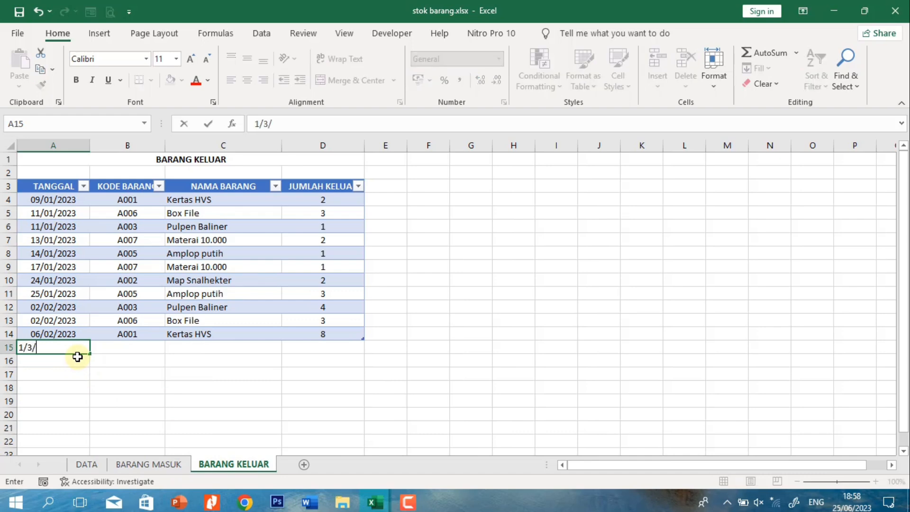
pyautogui.write('/03/2023')
pyautogui.press('Return')
# Complete the new BARANG KELUAR entry with item code A006 and an outgoing quantity of 5
pyautogui.click(152, 347)
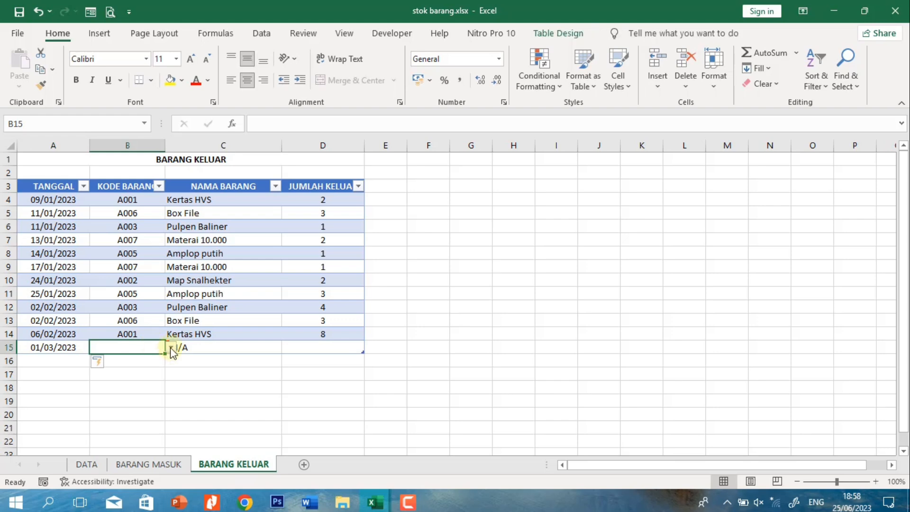
pyautogui.click(171, 348)
pyautogui.click(120, 405)
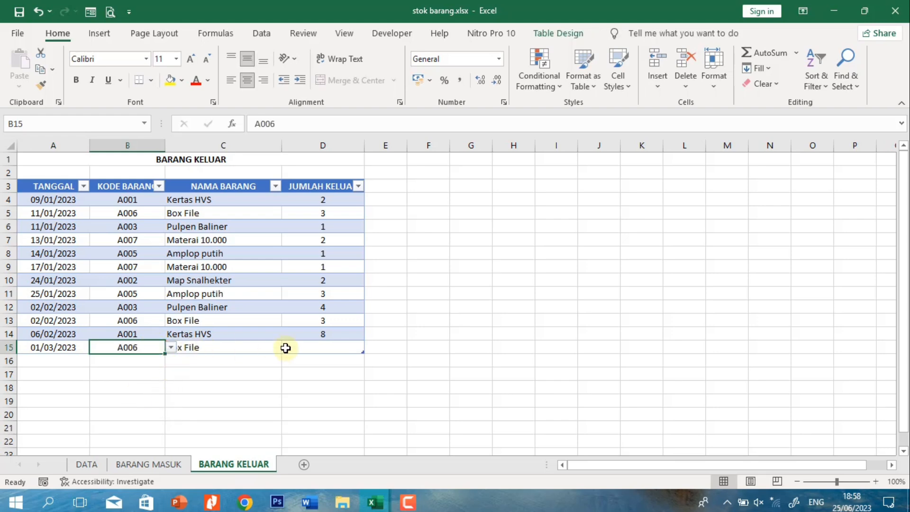
pyautogui.click(323, 347)
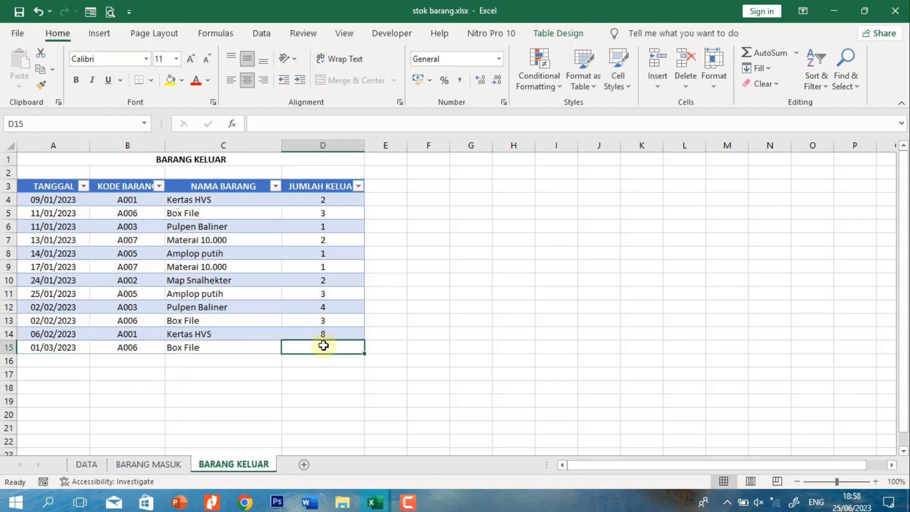
pyautogui.write('5')
pyautogui.press('Return')
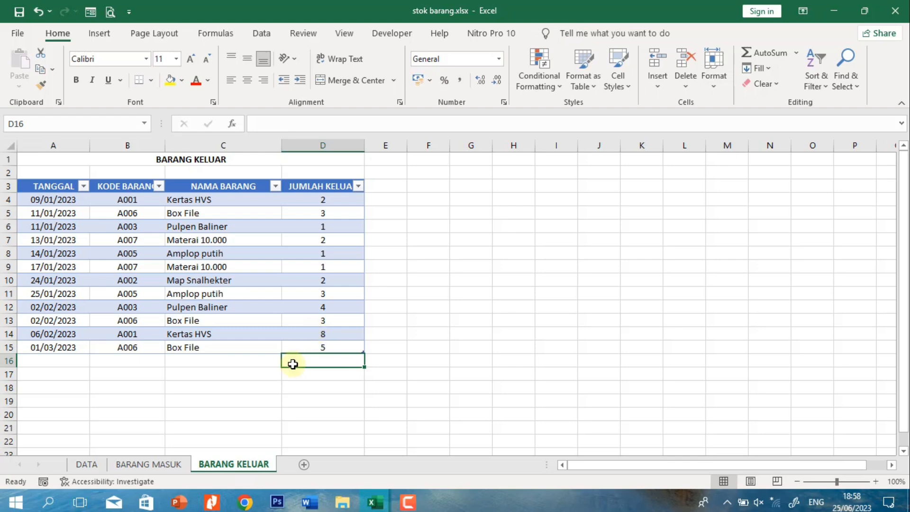
# Inspect the closing, incoming and outgoing quantity formulas in the Box File row of the DATA sheet
pyautogui.click(83, 463)
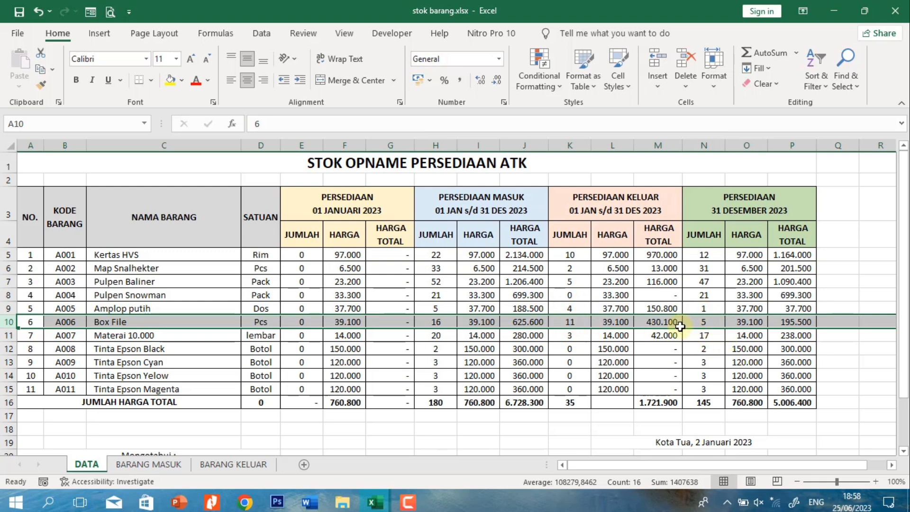
pyautogui.click(704, 321)
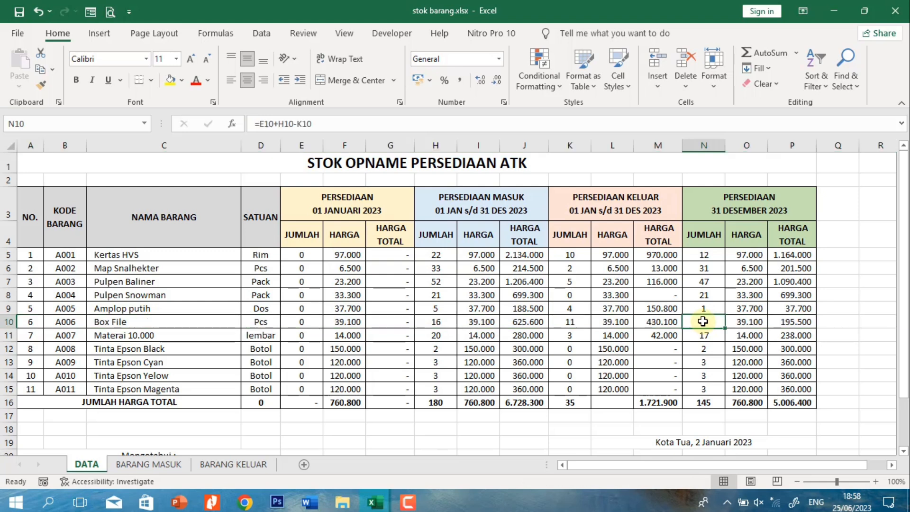
pyautogui.click(438, 321)
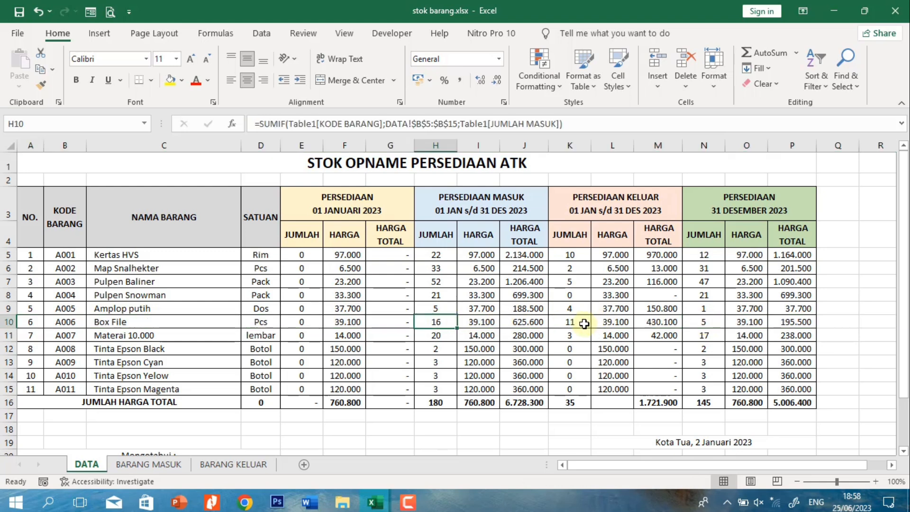
pyautogui.click(585, 324)
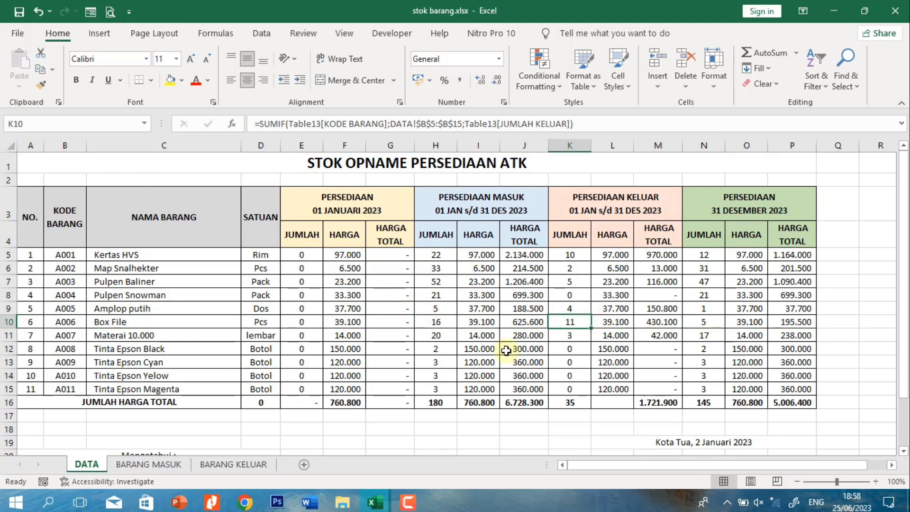
# Compare the BARANG MASUK and BARANG KELUAR entries with the stock summary on the DATA sheet
pyautogui.click(126, 466)
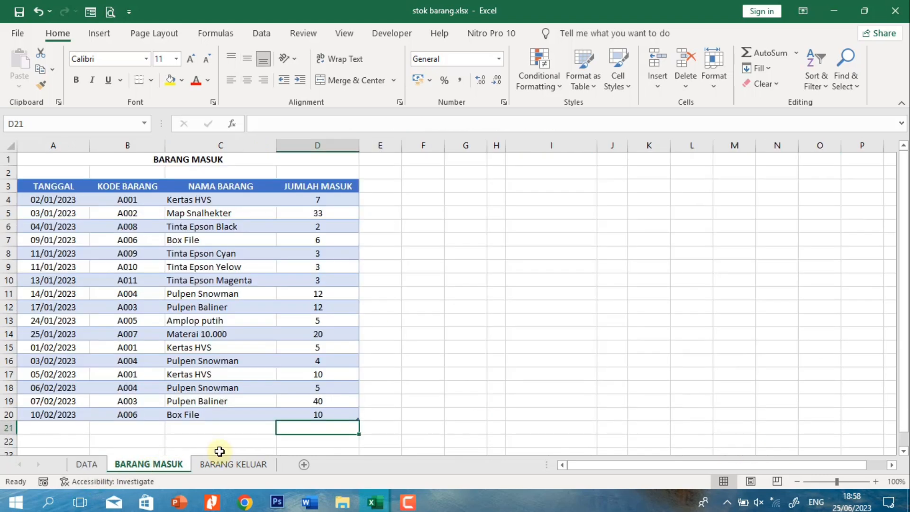
pyautogui.click(240, 466)
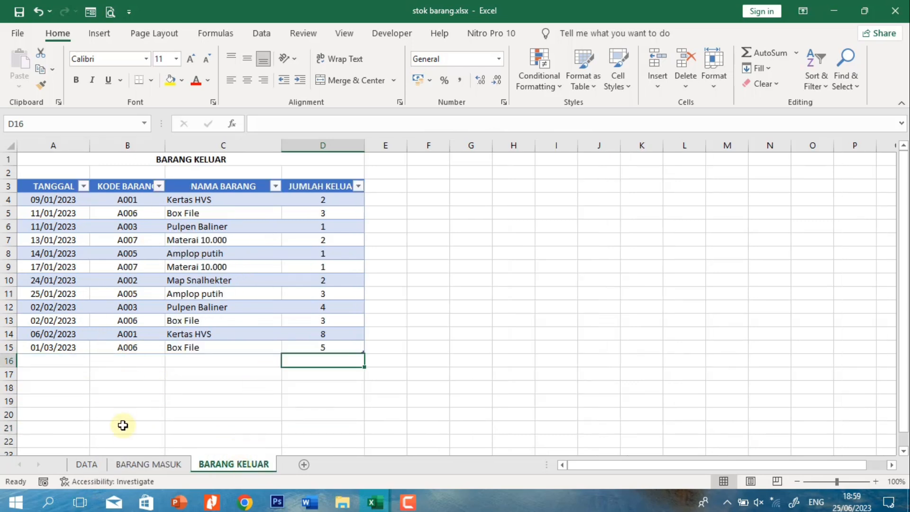
pyautogui.click(125, 466)
pyautogui.click(95, 467)
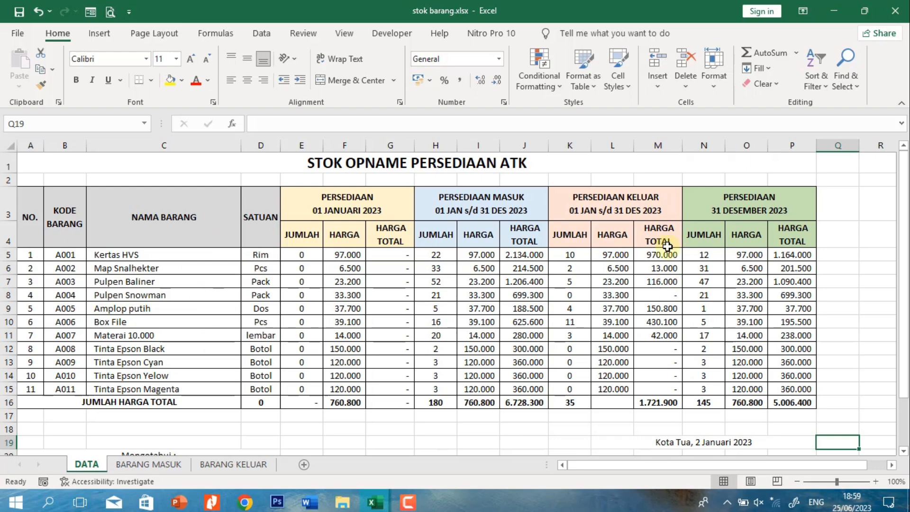
pyautogui.click(162, 464)
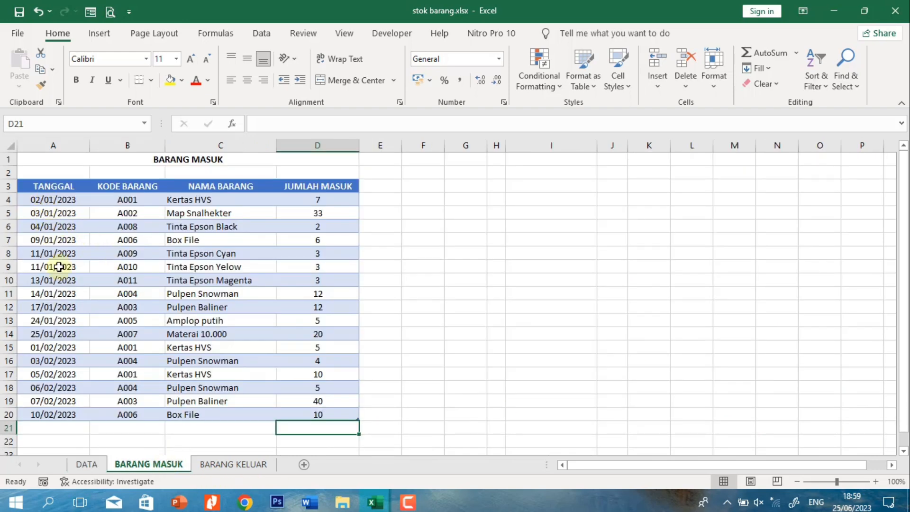
pyautogui.scroll(-4, 61, 265)
pyautogui.scroll(4, 61, 266)
pyautogui.click(243, 468)
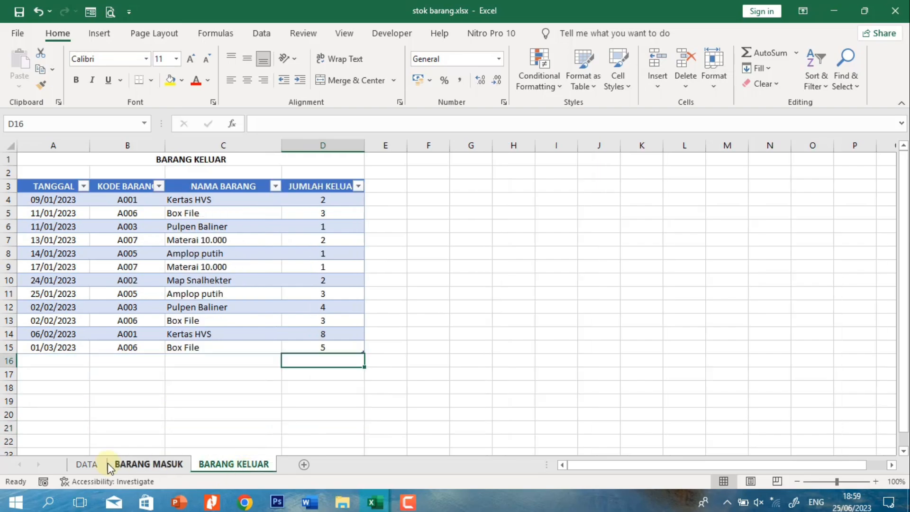
pyautogui.click(122, 464)
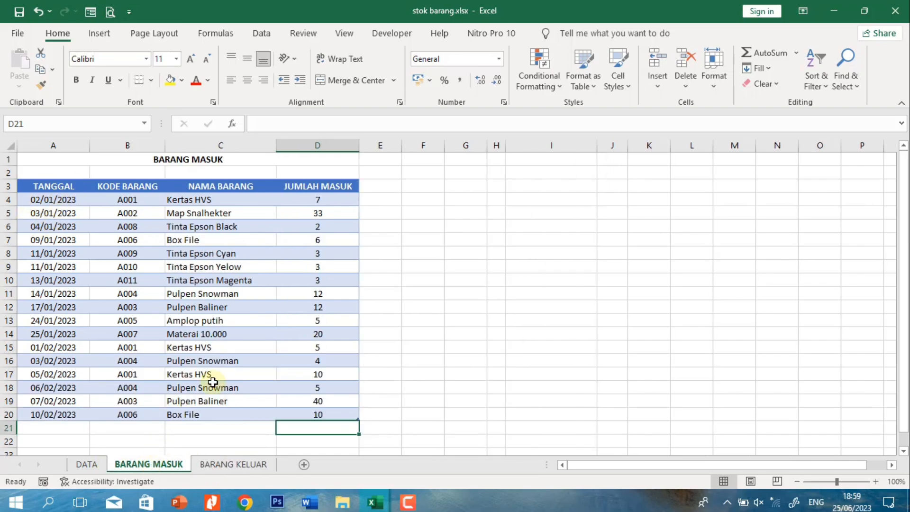
pyautogui.click(212, 465)
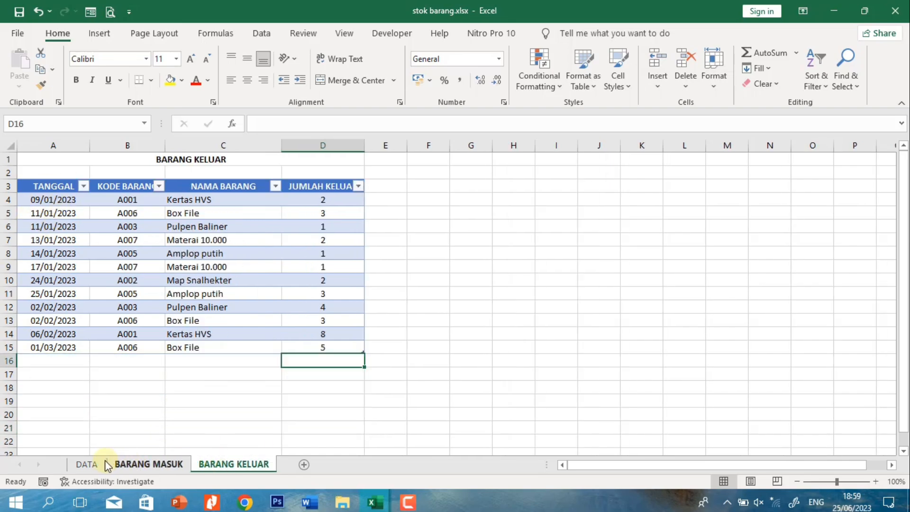
pyautogui.click(95, 465)
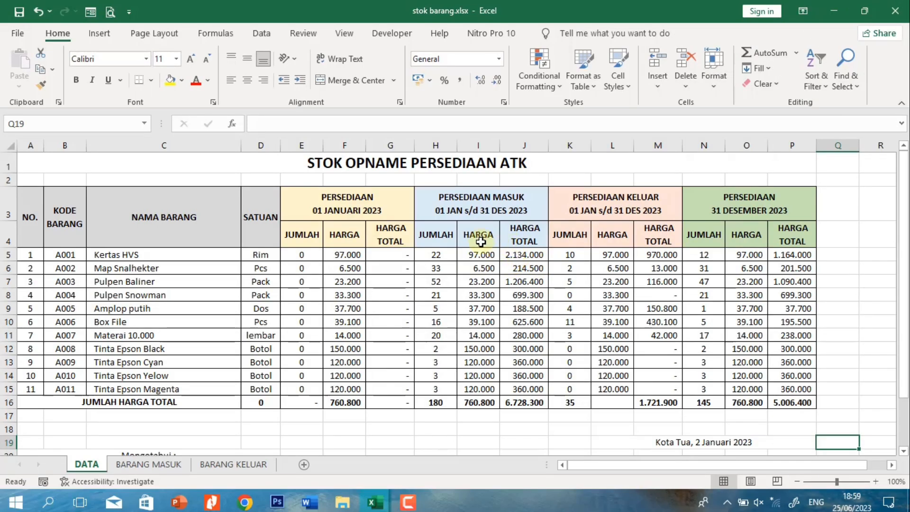
# Close the stok barang.xlsx workbook and save its changes
pyautogui.click(895, 11)
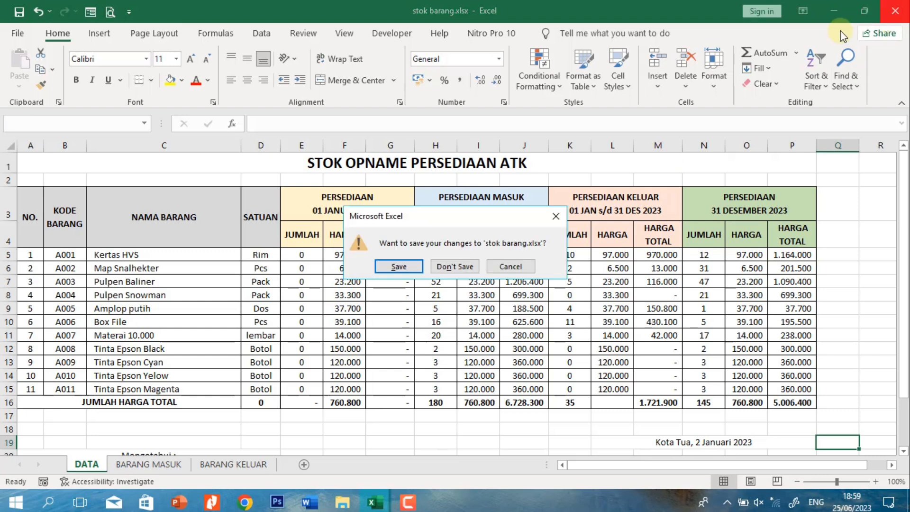
pyautogui.click(397, 267)
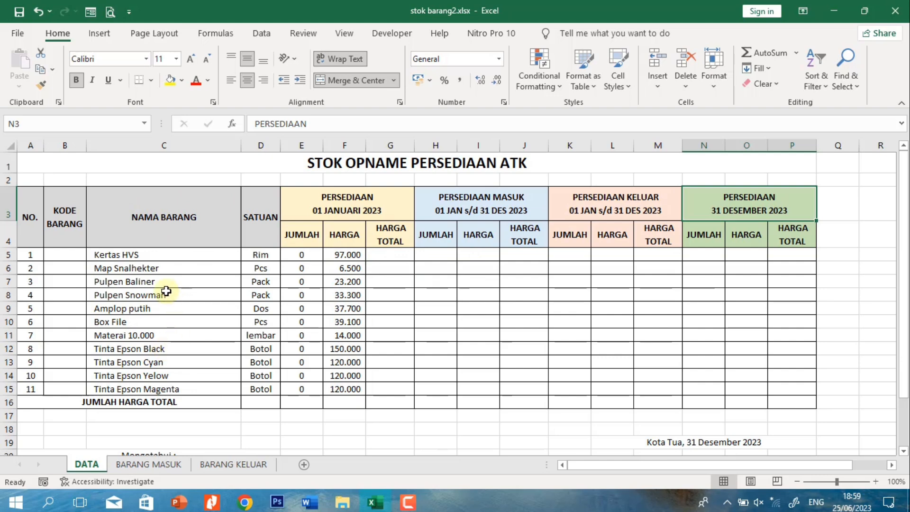
# Review the item names, units, opening prices and last row number in the DATA table of stok barang2.xlsx
pyautogui.moveTo(147, 255); pyautogui.dragTo(151, 385)
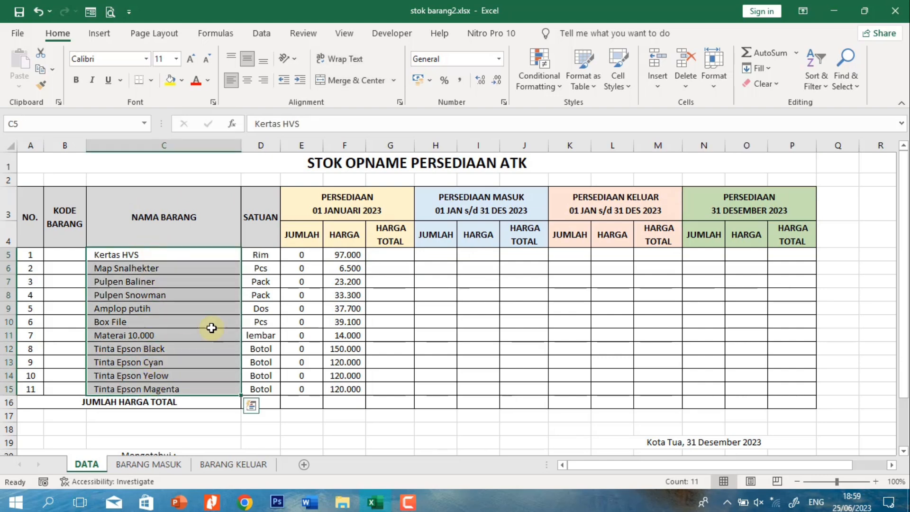
pyautogui.moveTo(261, 256); pyautogui.dragTo(258, 379)
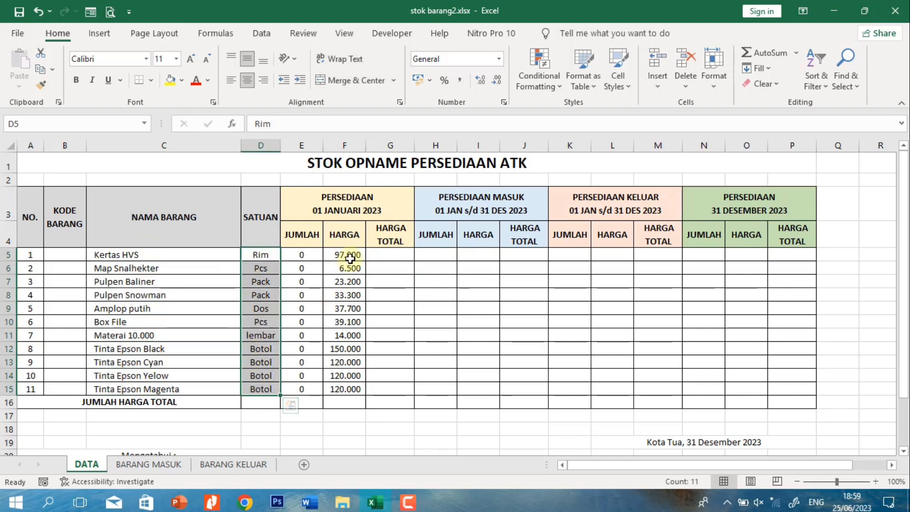
pyautogui.moveTo(353, 254); pyautogui.dragTo(360, 390)
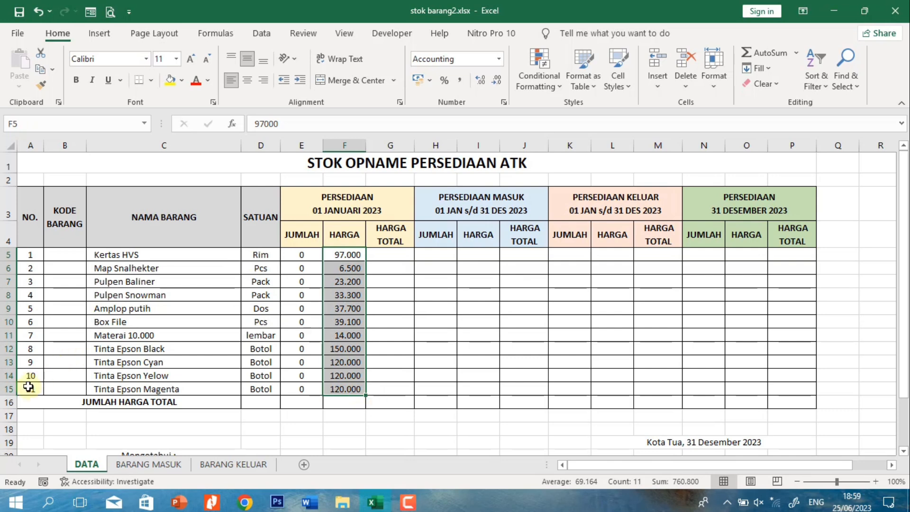
pyautogui.click(29, 388)
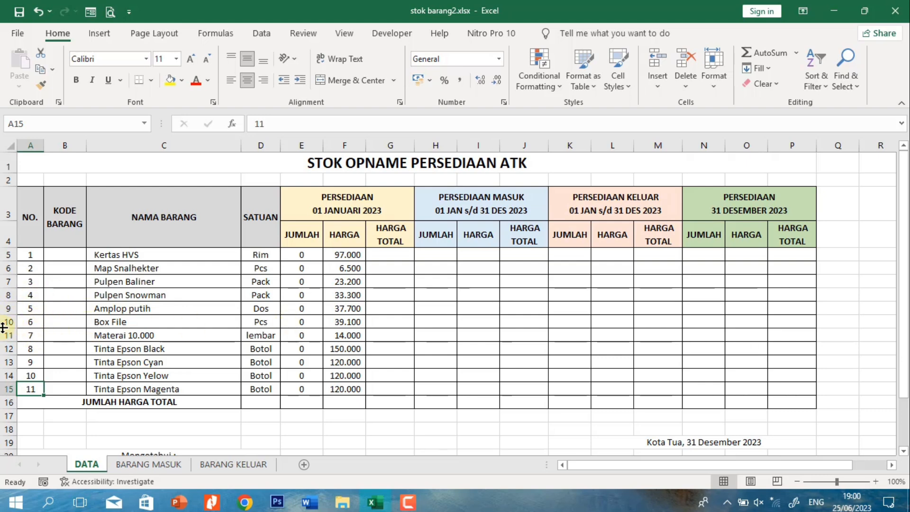
# Insert six blank rows above the Amplop putih row in the DATA table
pyautogui.click(6, 307)
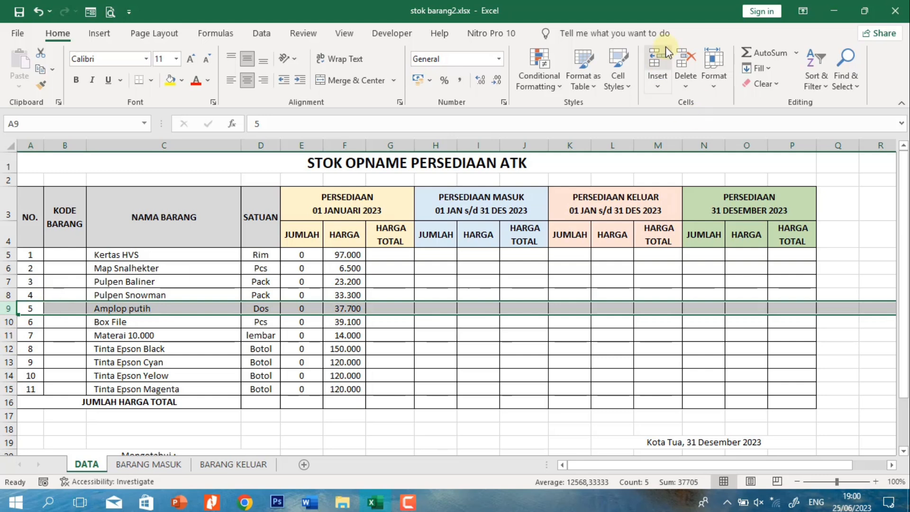
pyautogui.click(659, 59)
pyautogui.click(659, 59)
pyautogui.click(659, 60)
pyautogui.click(660, 57)
pyautogui.click(660, 57)
pyautogui.click(660, 57)
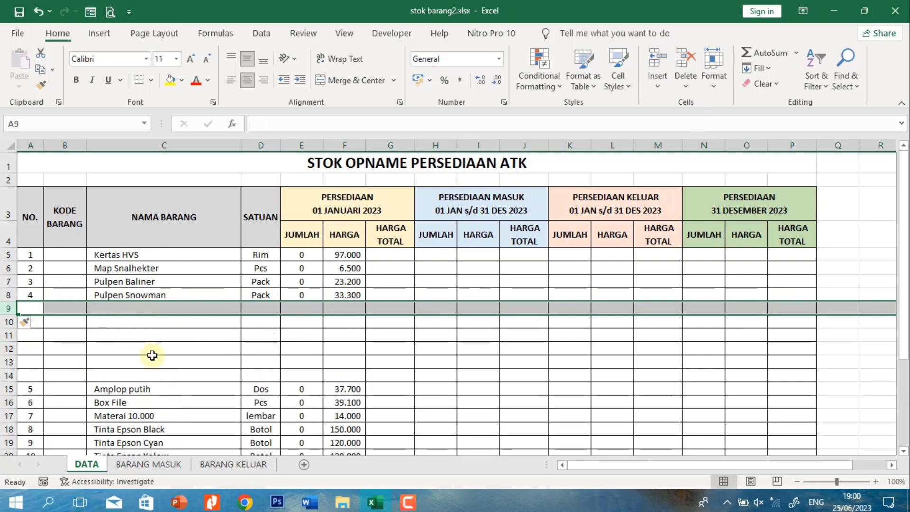
# Delete the six blank rows above the Amplop putih row
pyautogui.click(685, 55)
pyautogui.click(686, 55)
pyautogui.click(686, 55)
pyautogui.click(686, 55)
pyautogui.click(686, 55)
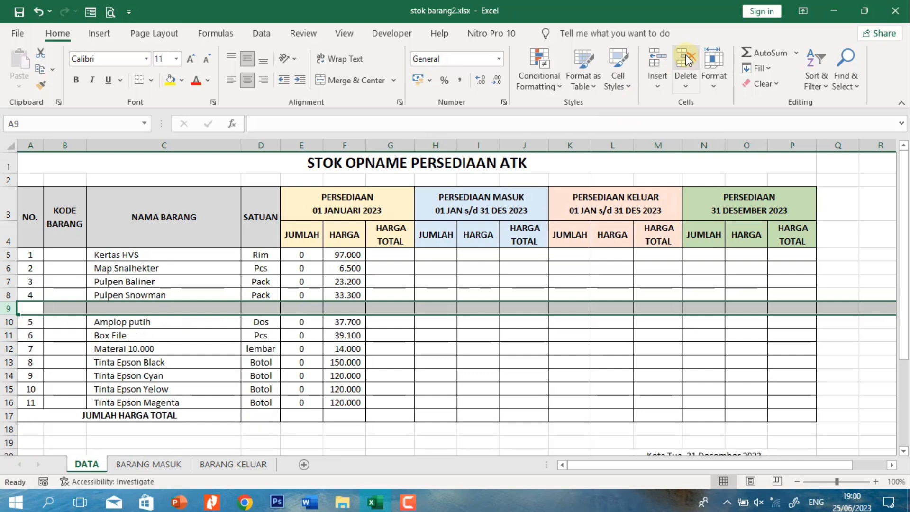
pyautogui.click(685, 55)
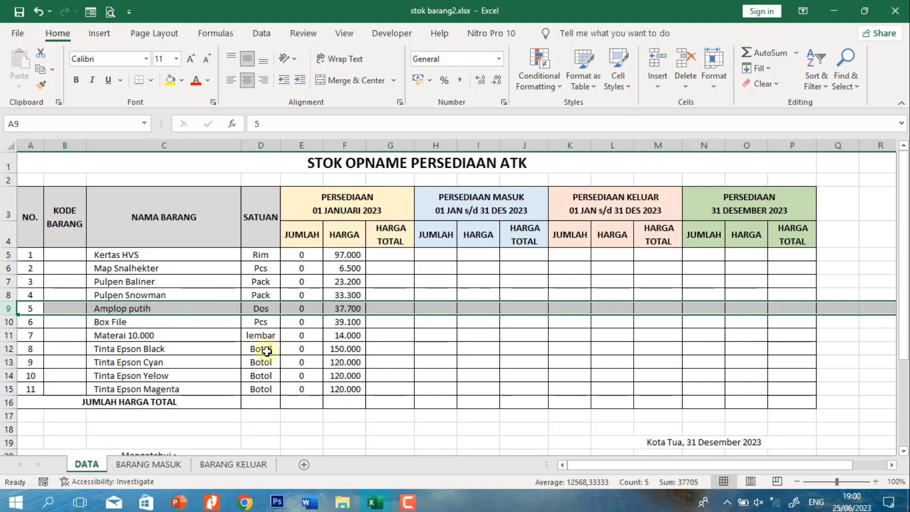
# Go over the filled NAMA BARANG, SATUAN and opening HARGA columns for all items again
pyautogui.moveTo(160, 254); pyautogui.dragTo(170, 386)
pyautogui.click(269, 257)
pyautogui.moveTo(271, 280); pyautogui.dragTo(266, 400)
pyautogui.moveTo(348, 254); pyautogui.dragTo(344, 364)
pyautogui.moveTo(343, 394); pyautogui.dragTo(343, 394)
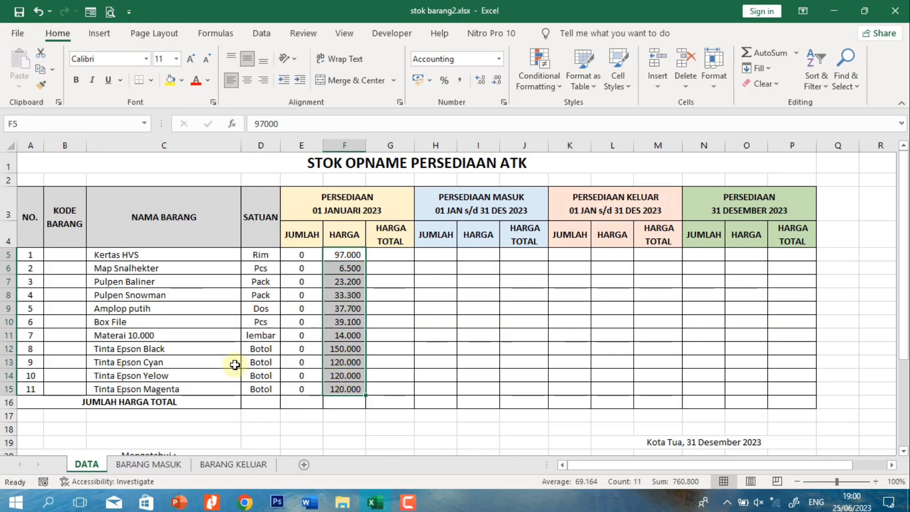
pyautogui.click(355, 253)
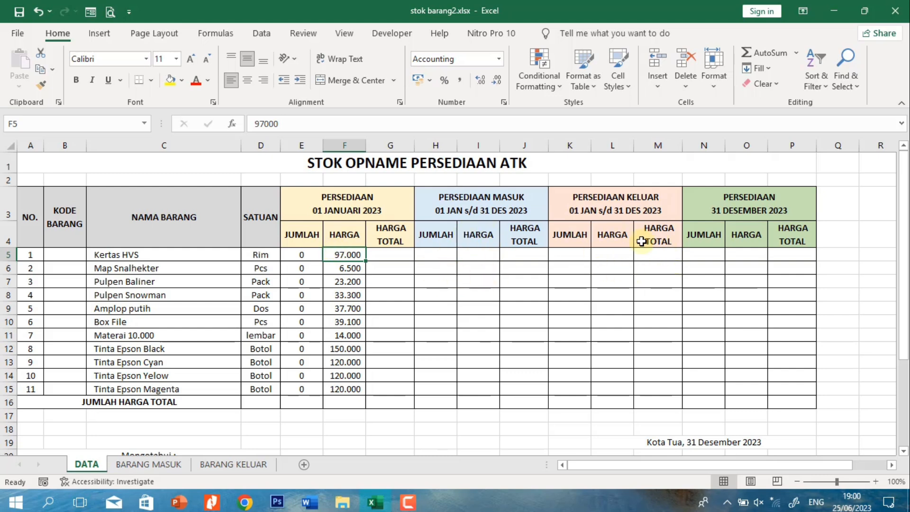
# Link the Kertas HVS prices in I5, L5 and O5 to the opening price with the formula =F5
pyautogui.click(472, 255)
pyautogui.write('=')
pyautogui.click(351, 255)
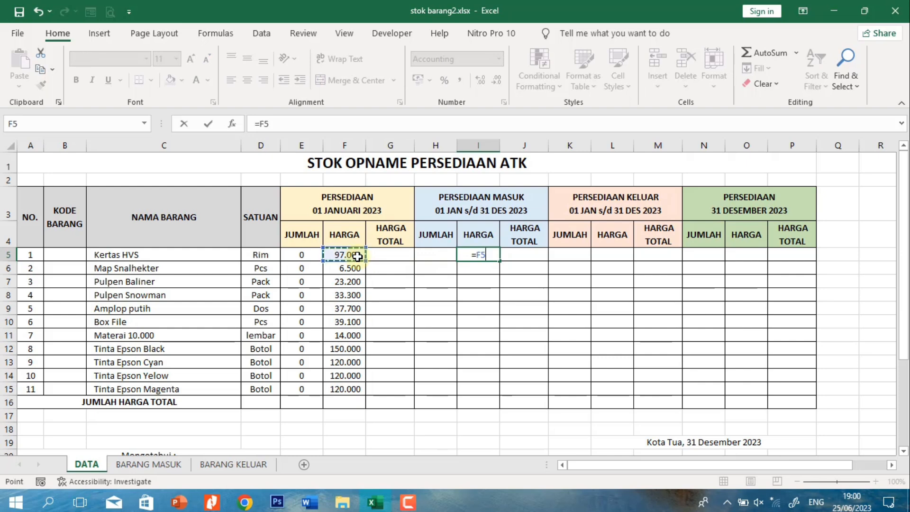
pyautogui.press('Return')
pyautogui.click(628, 259)
pyautogui.write('=')
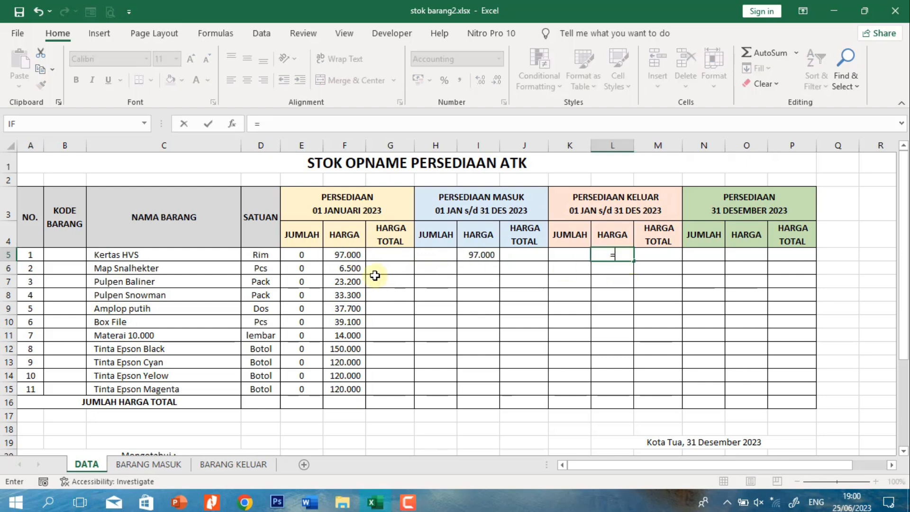
pyautogui.click(351, 256)
pyautogui.press('Return')
pyautogui.click(745, 256)
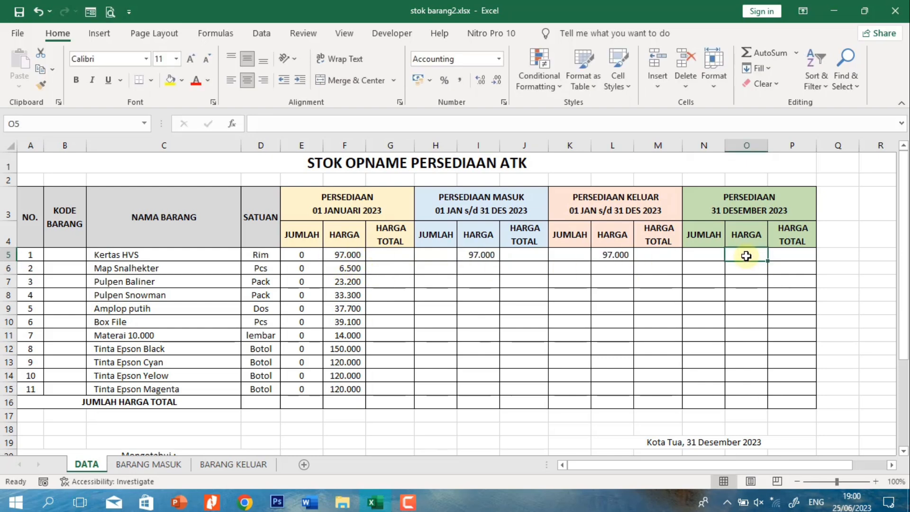
pyautogui.write('=')
pyautogui.click(336, 254)
pyautogui.press('Return')
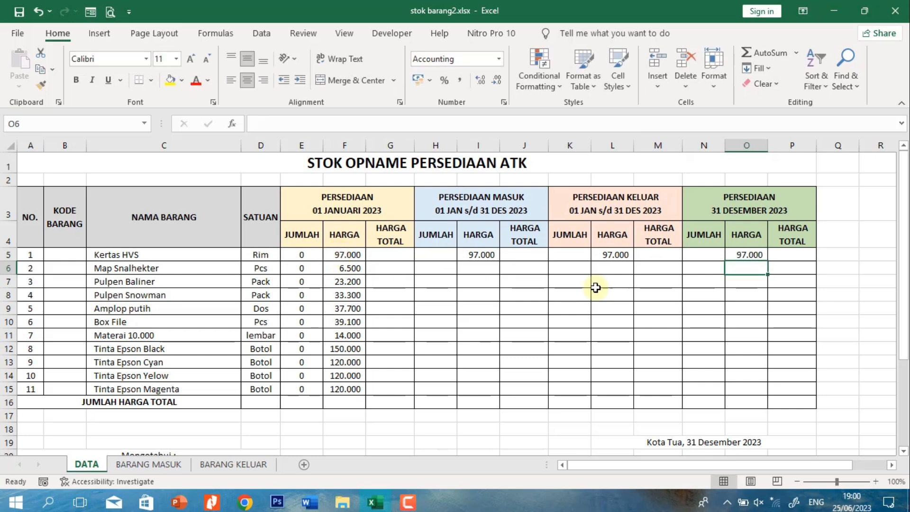
# Fill the HARGA formulas in columns I, L and O down to row 15
pyautogui.click(495, 254)
pyautogui.moveTo(500, 261); pyautogui.dragTo(488, 392)
pyautogui.click(612, 260)
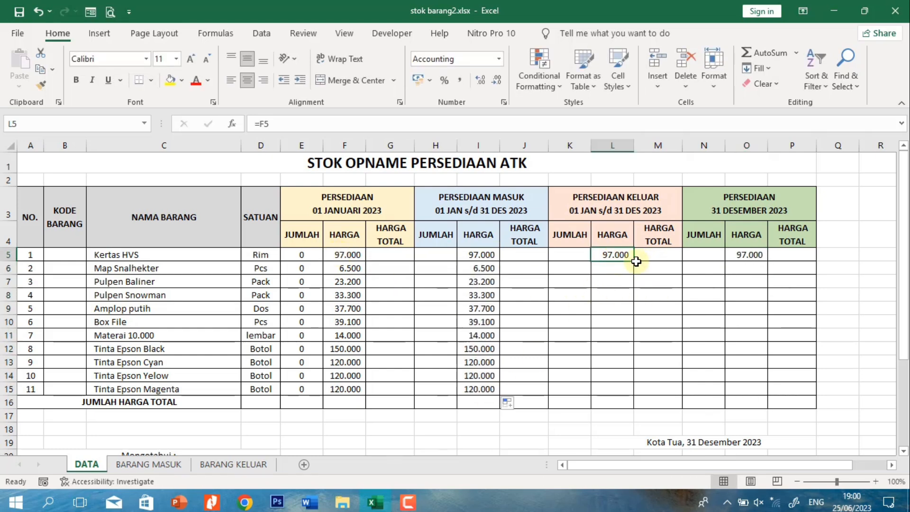
pyautogui.moveTo(636, 261); pyautogui.dragTo(632, 393)
pyautogui.click(746, 258)
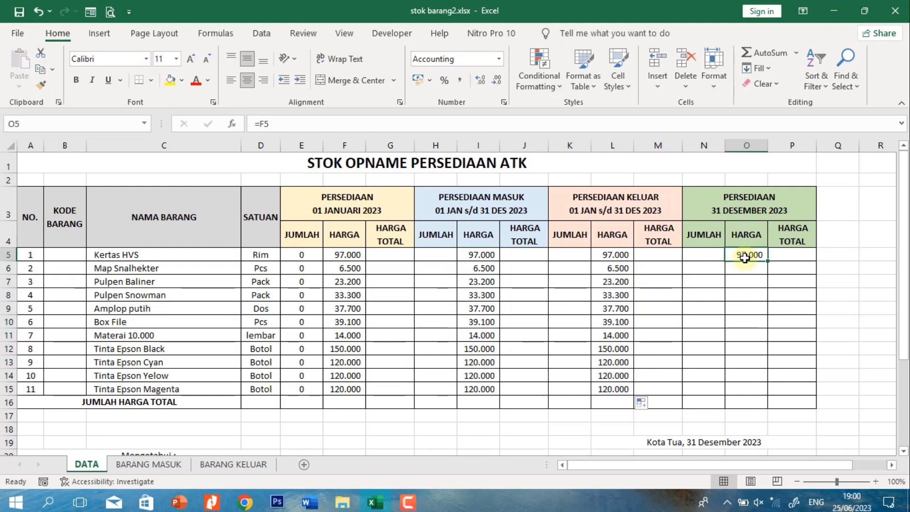
pyautogui.moveTo(768, 261); pyautogui.dragTo(756, 392)
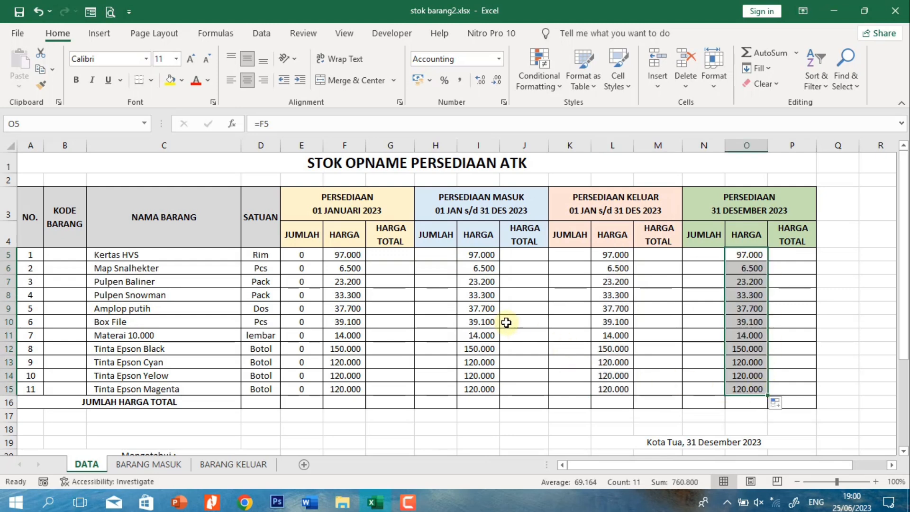
pyautogui.click(482, 280)
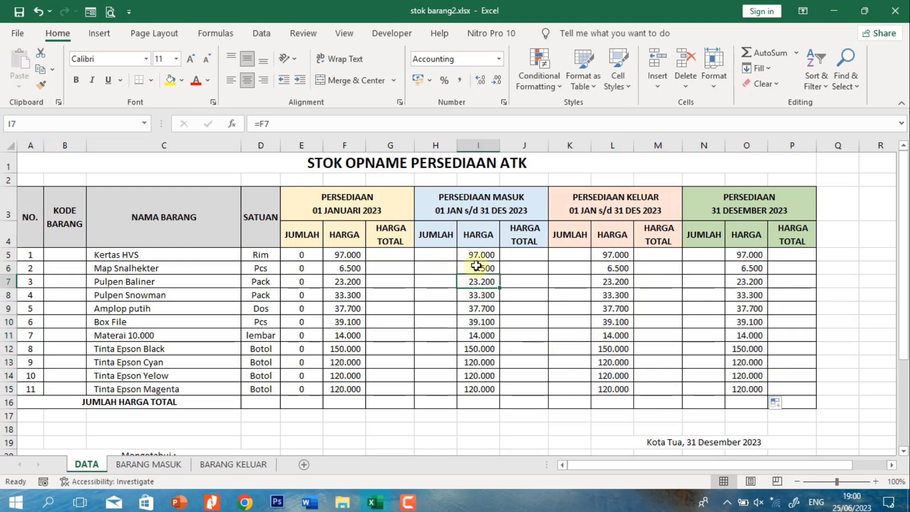
# Calculate the opening HARGA TOTAL in G5 with =E5*F5 and fill it down to G15
pyautogui.click(385, 232)
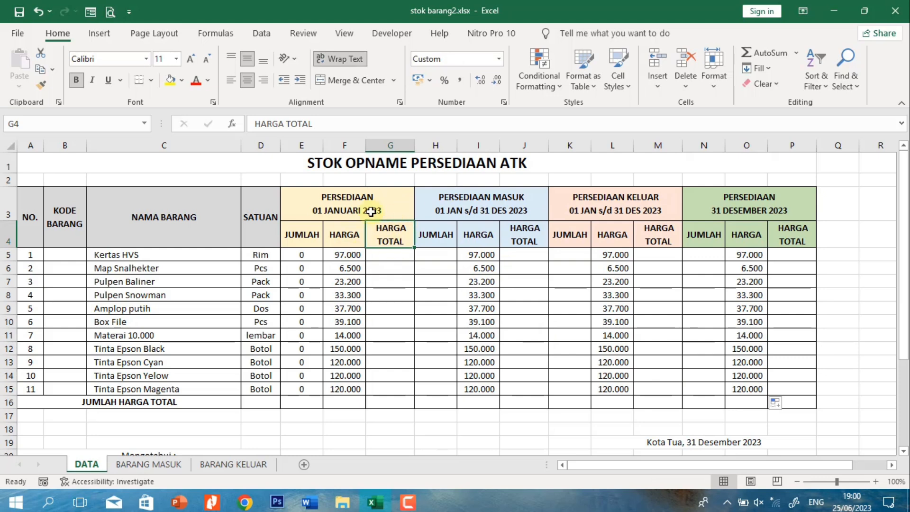
pyautogui.click(387, 254)
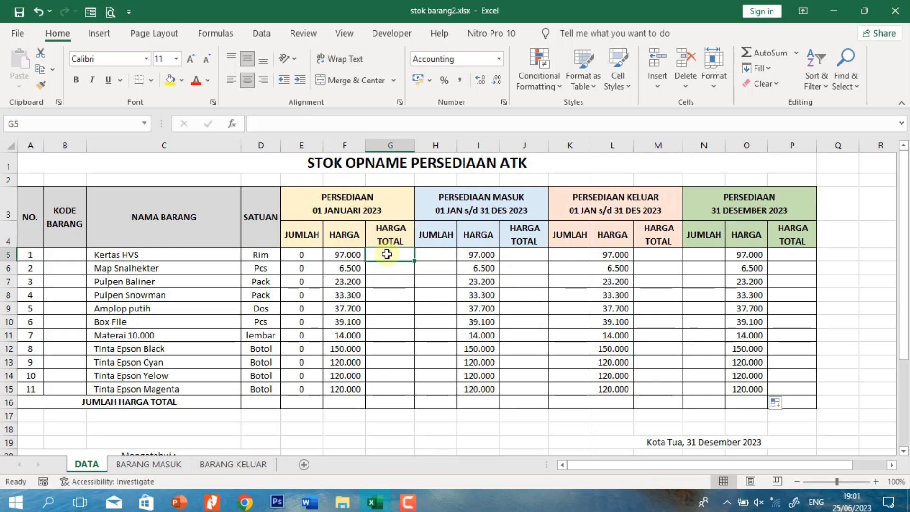
pyautogui.write('=')
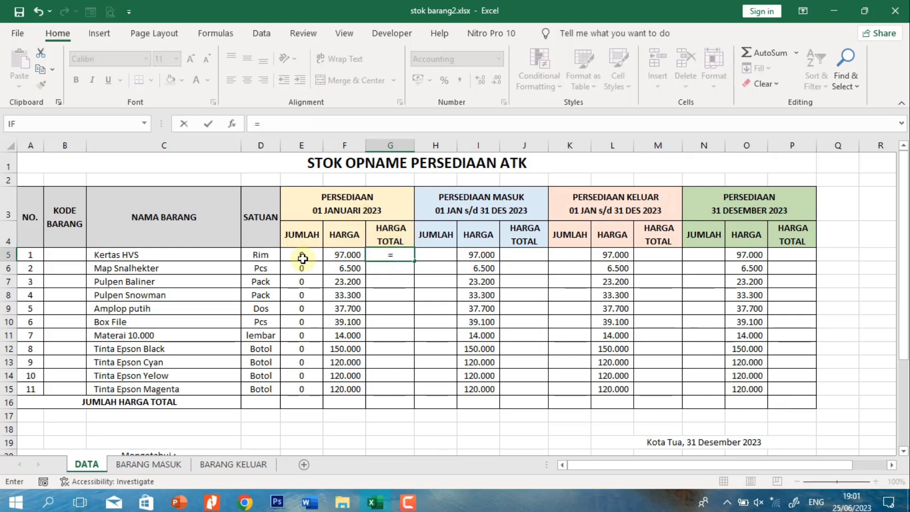
pyautogui.click(298, 255)
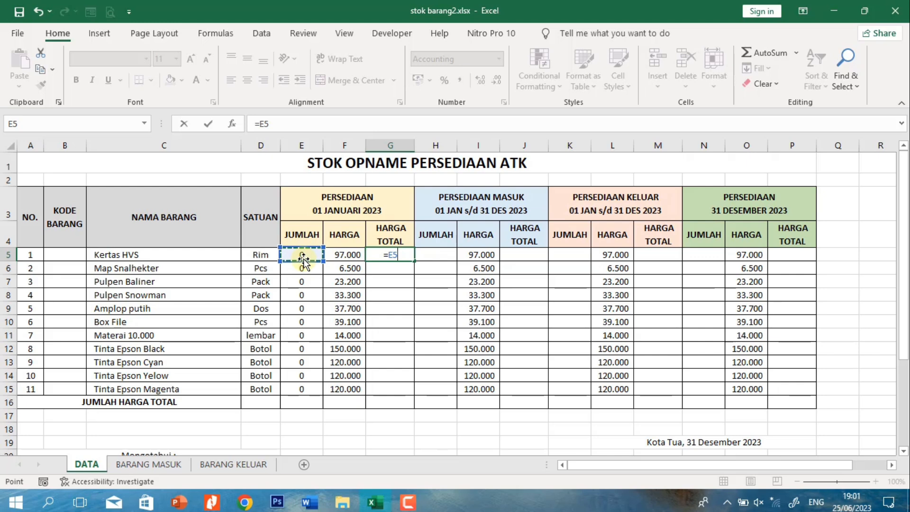
pyautogui.write('*')
pyautogui.click(342, 256)
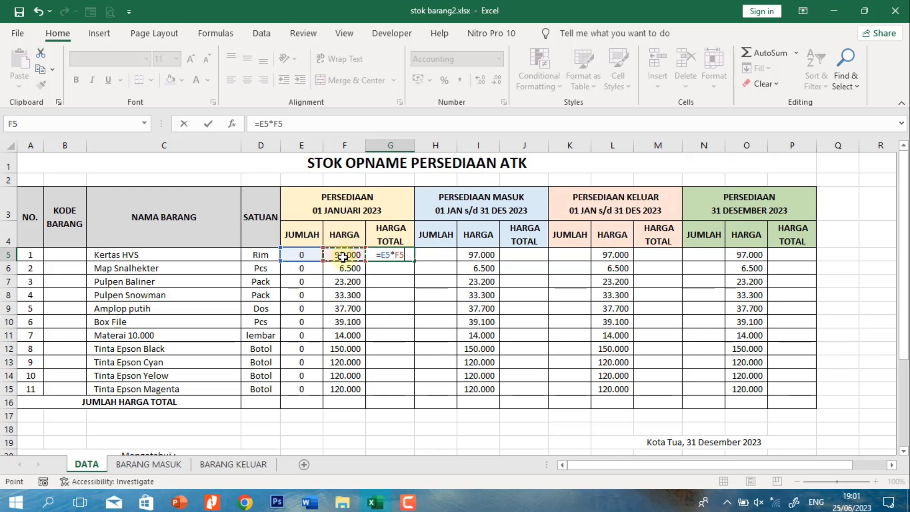
pyautogui.hotkey('ctrl', 'Return')
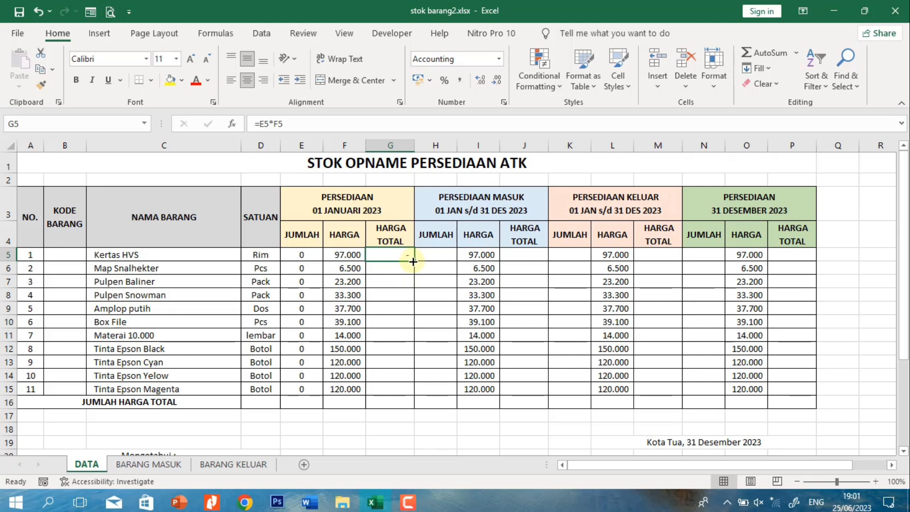
pyautogui.moveTo(413, 261); pyautogui.dragTo(406, 394)
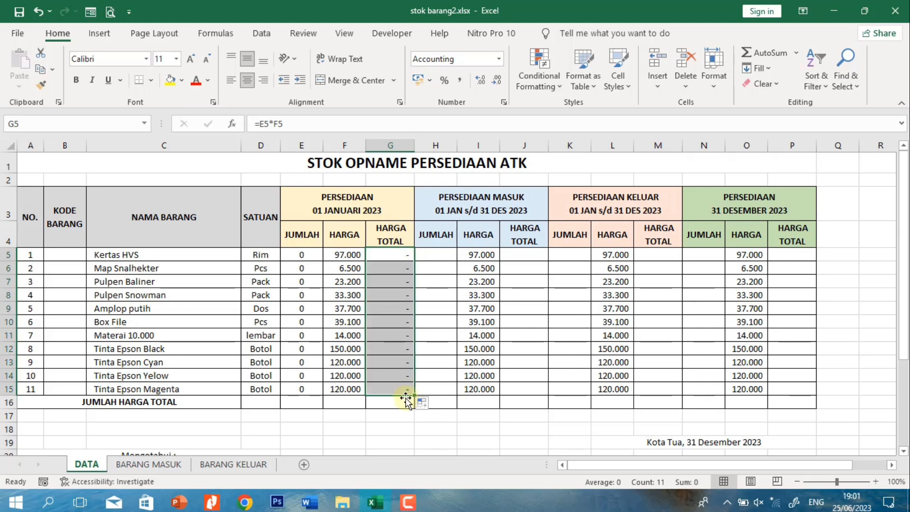
# Total the opening HARGA TOTAL column in G16 with =SUM(G5:G15)
pyautogui.click(389, 403)
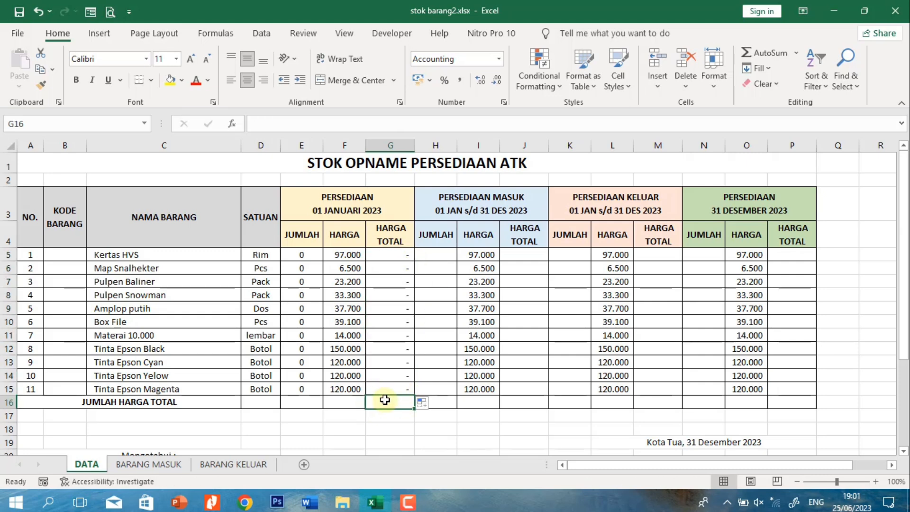
pyautogui.click(764, 52)
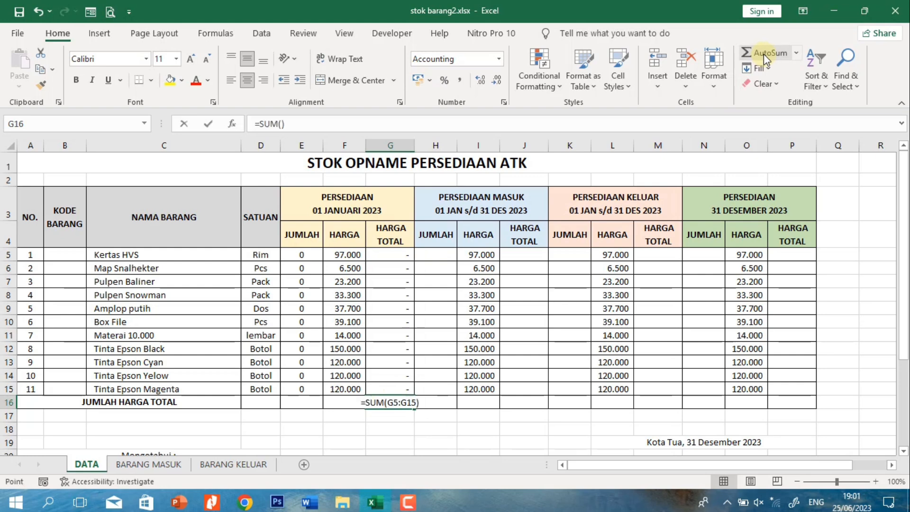
pyautogui.press('Return')
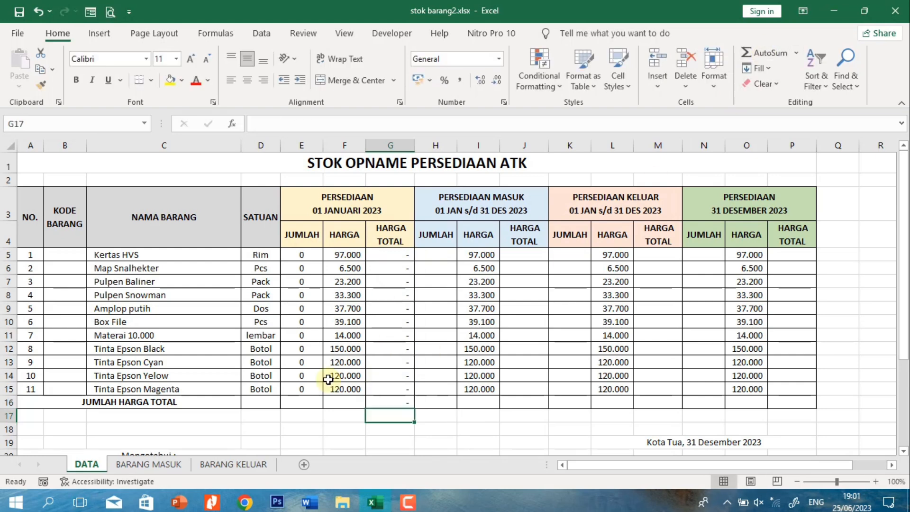
pyautogui.click(379, 402)
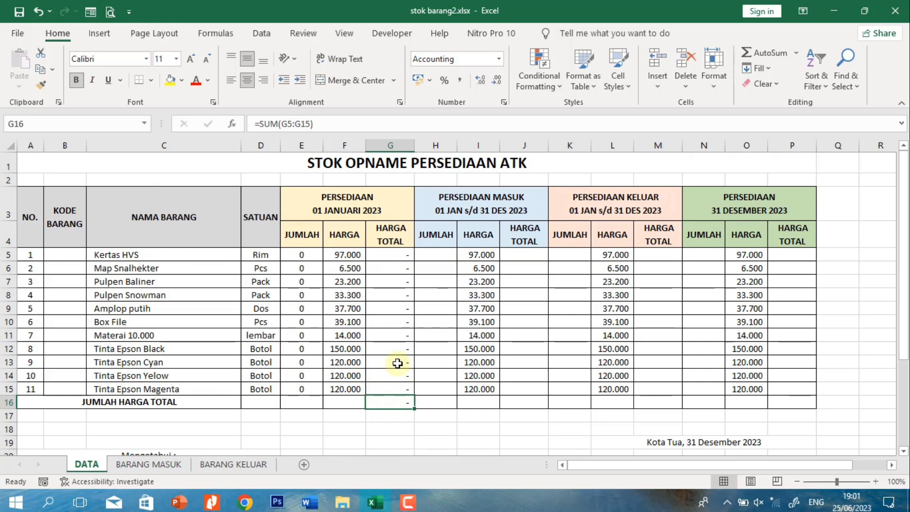
# Copy the HARGA TOTAL formulas from G5:G16 into the PERSEDIAAN MASUK and PERSEDIAAN KELUAR sections, starting at J5 and M5
pyautogui.moveTo(394, 255); pyautogui.dragTo(398, 403)
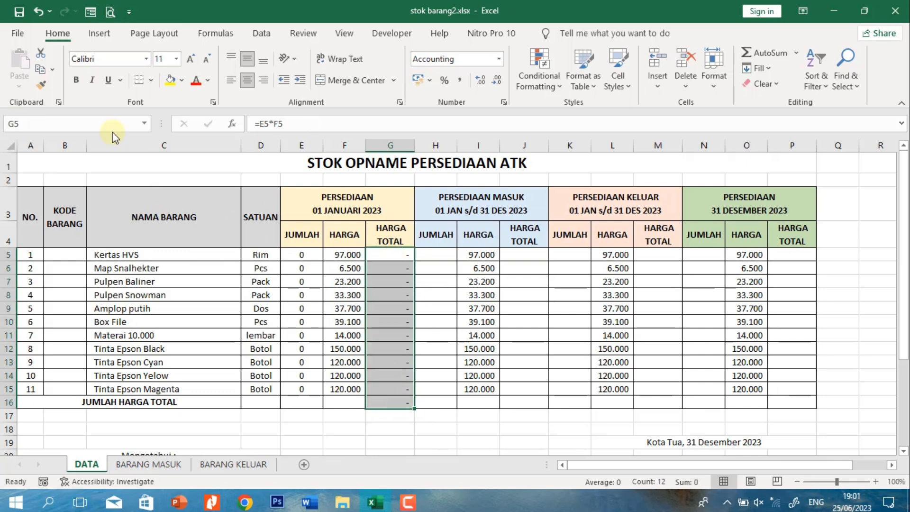
pyautogui.click(42, 76)
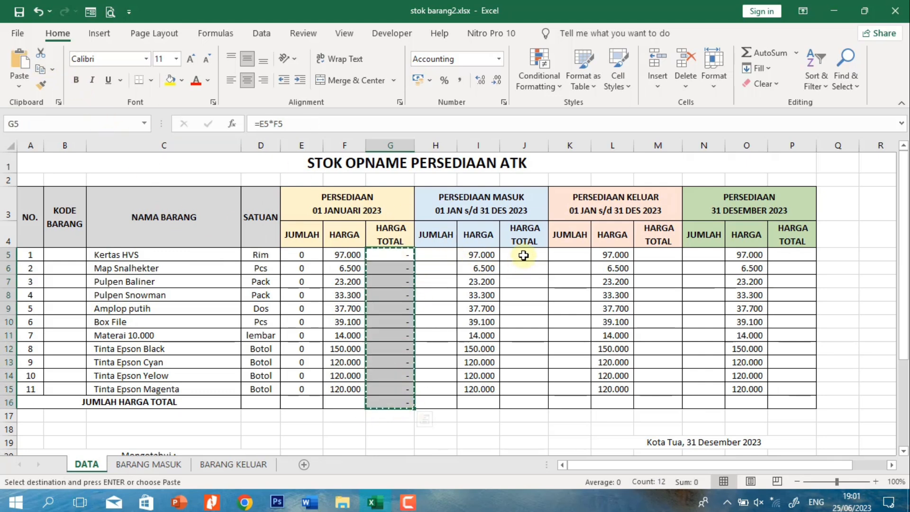
pyautogui.click(524, 256)
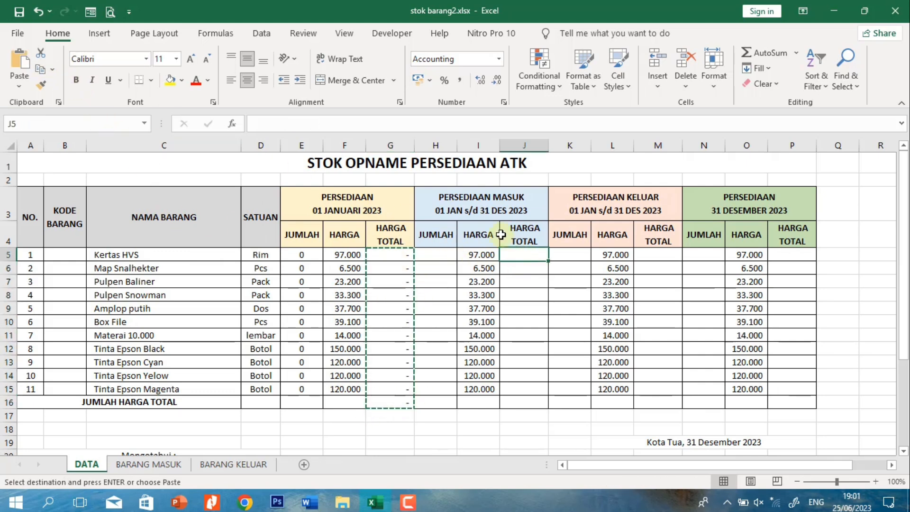
pyautogui.click(19, 64)
pyautogui.click(661, 256)
pyautogui.click(19, 64)
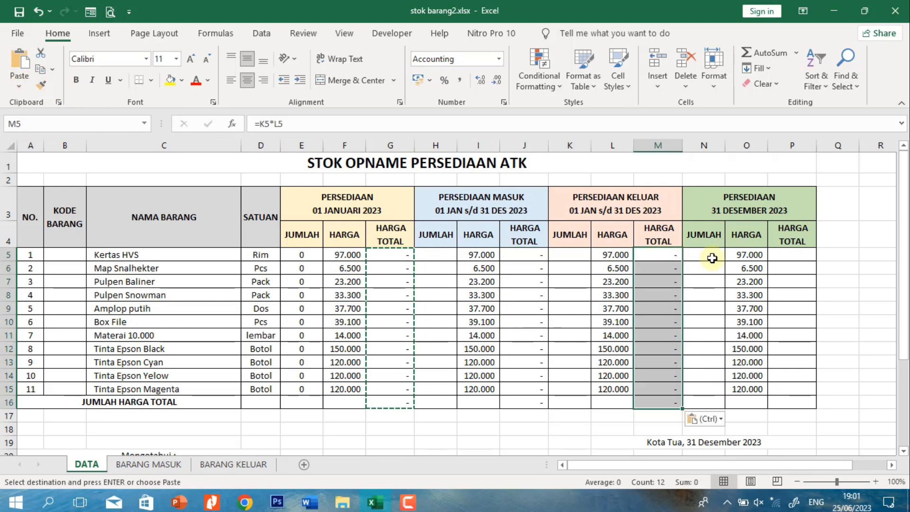
# Paste the copied HARGA TOTAL formulas into the PERSEDIAAN 31 DESEMBER 2023 section, starting at P5
pyautogui.click(780, 256)
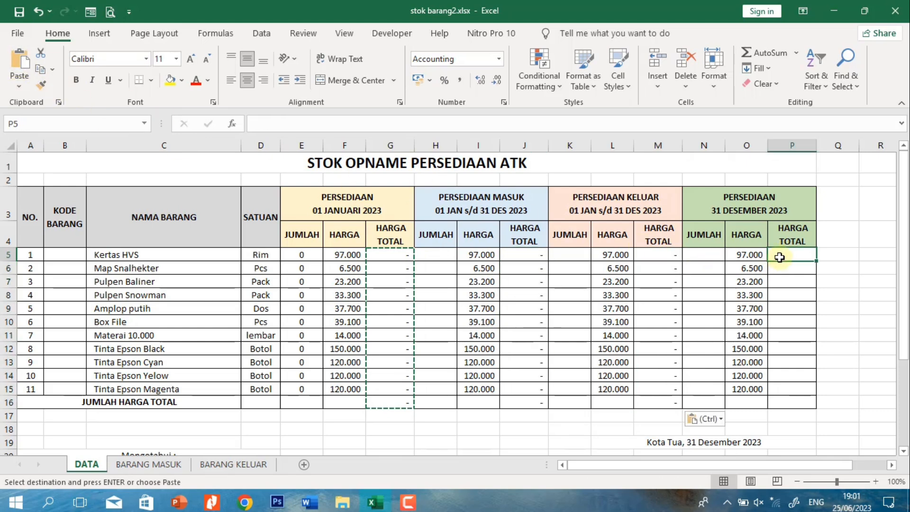
pyautogui.click(19, 65)
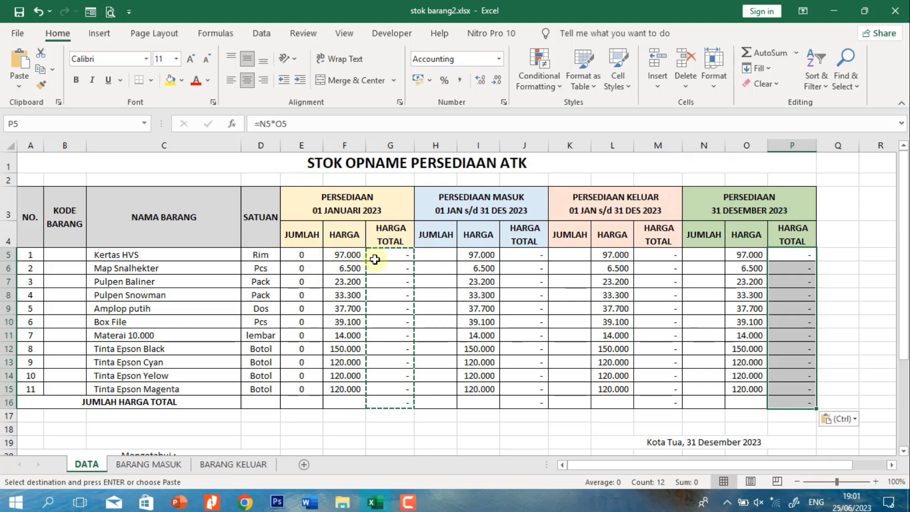
pyautogui.doubleClick(159, 254)
pyautogui.click(200, 284)
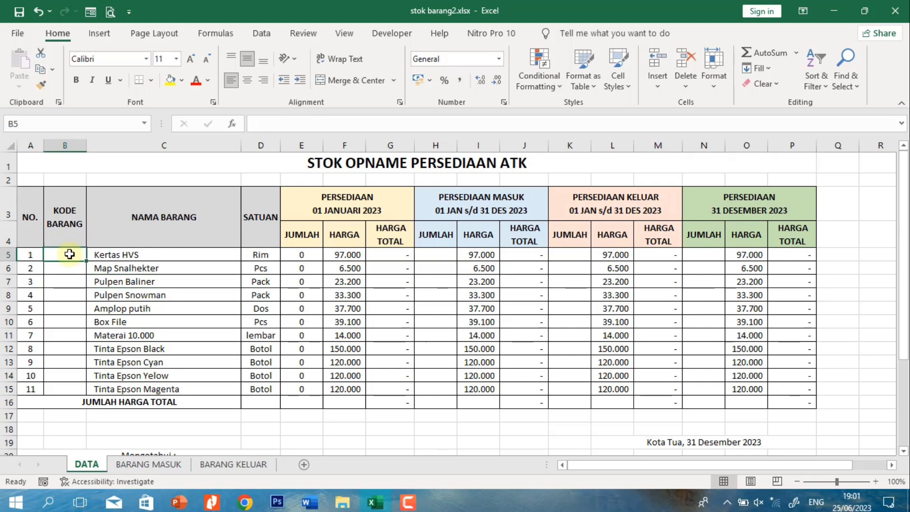
# Enter the item code BR001 in B5 and fill the KODE BARANG series down to B15
pyautogui.click(72, 255)
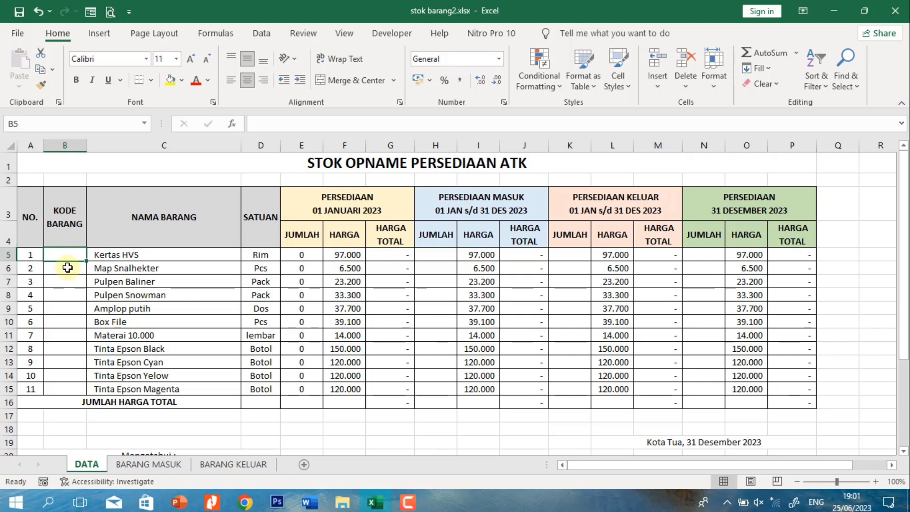
pyautogui.write('BR001')
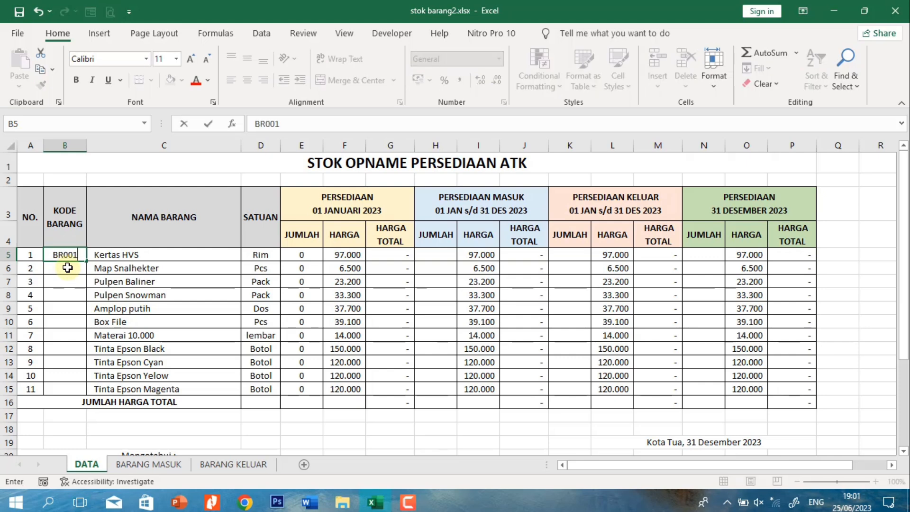
pyautogui.press('Return')
pyautogui.click(69, 254)
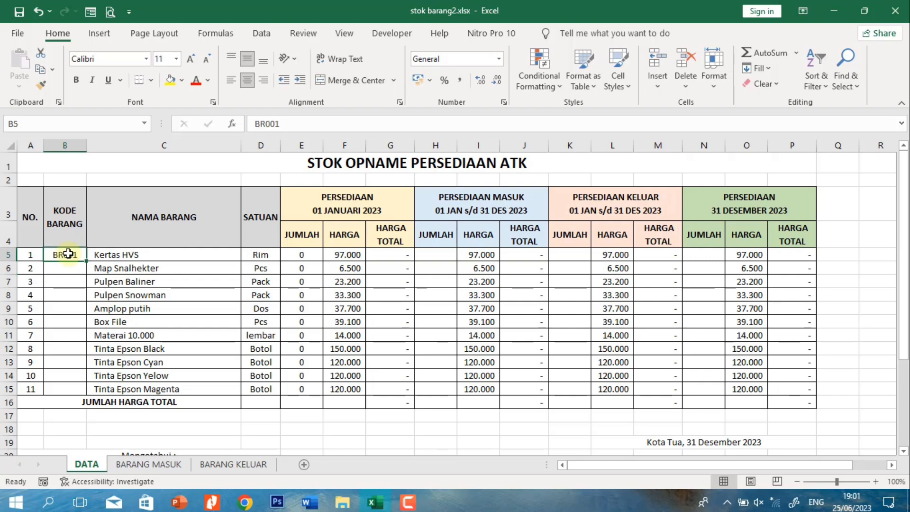
pyautogui.moveTo(87, 262); pyautogui.dragTo(95, 395)
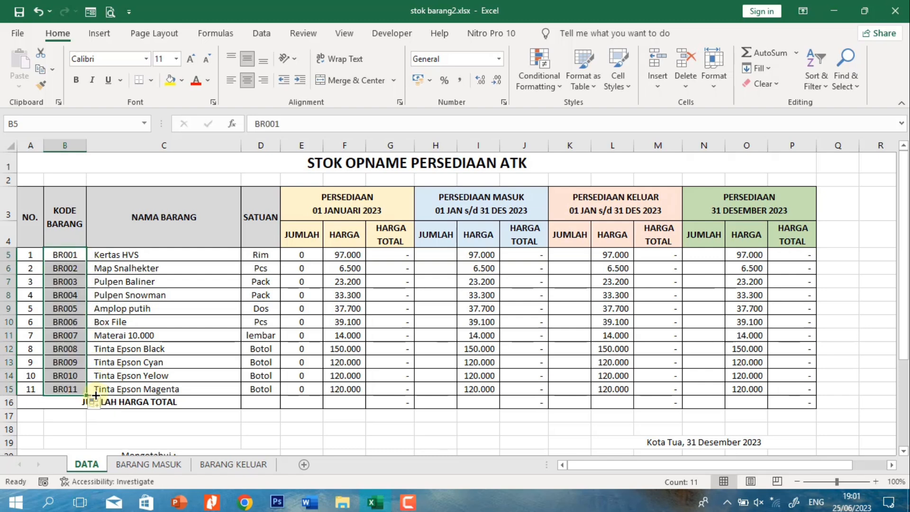
pyautogui.click(59, 253)
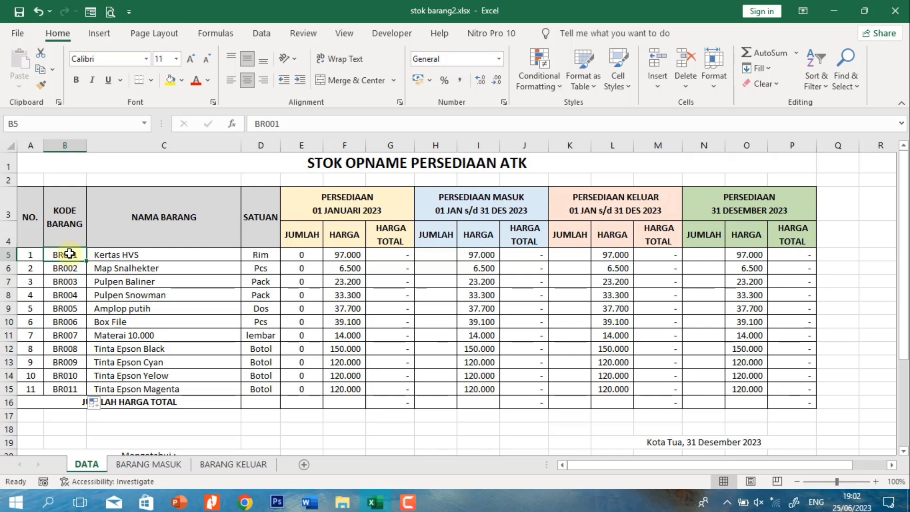
pyautogui.click(73, 387)
pyautogui.moveTo(66, 255); pyautogui.dragTo(66, 389)
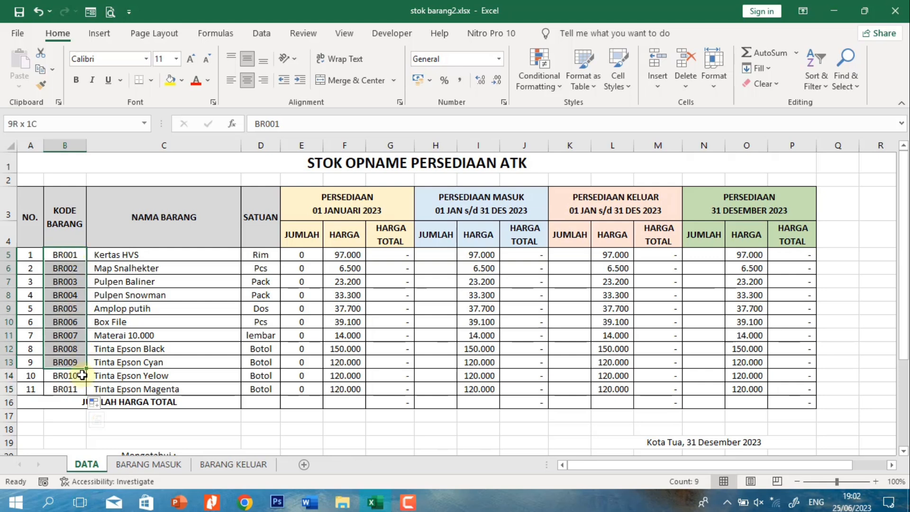
pyautogui.moveTo(119, 258); pyautogui.dragTo(119, 386)
pyautogui.moveTo(67, 258); pyautogui.dragTo(72, 387)
pyautogui.click(150, 335)
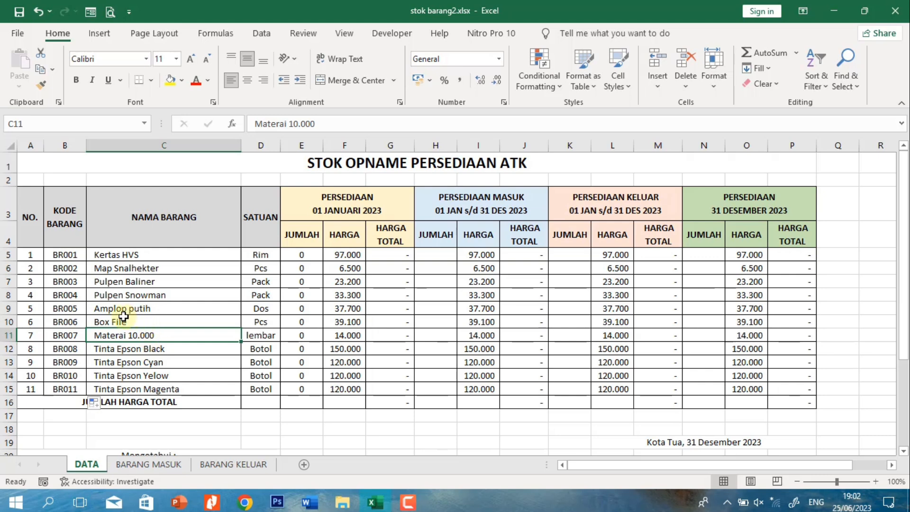
# Convert the header range A3:D3 on the BARANG MASUK sheet into a table that has headers
pyautogui.click(153, 465)
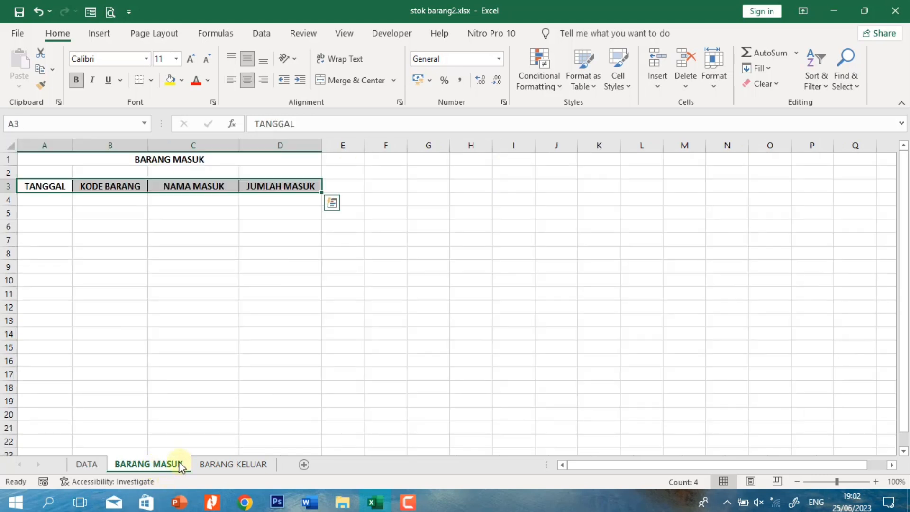
pyautogui.moveTo(55, 186); pyautogui.dragTo(313, 191)
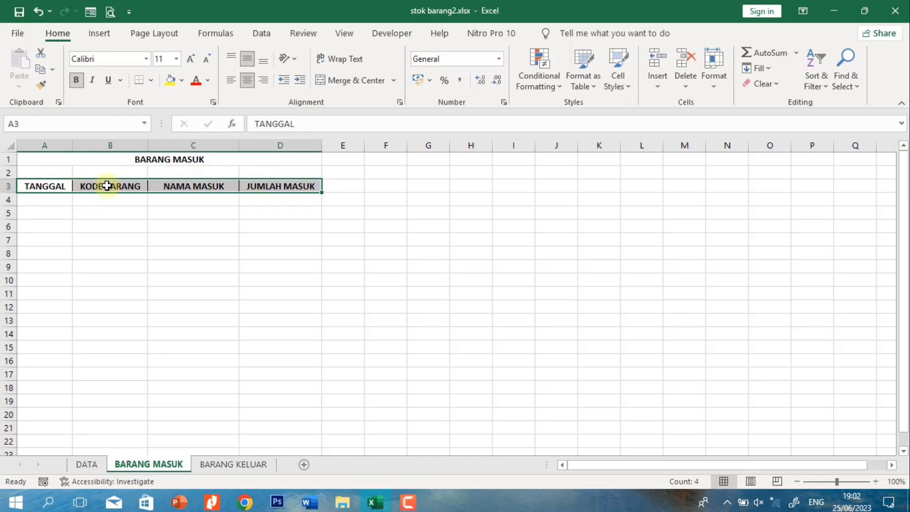
pyautogui.moveTo(29, 185); pyautogui.dragTo(275, 185)
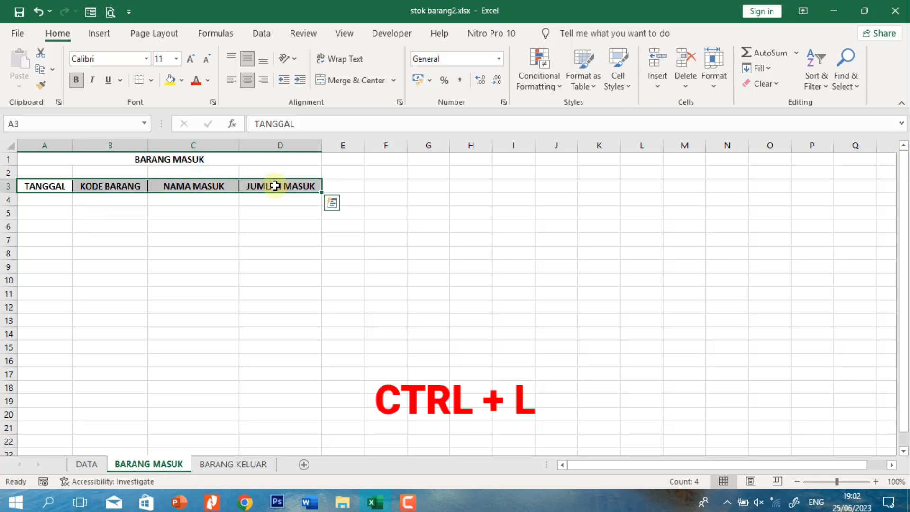
pyautogui.hotkey('ctrl', 'l')
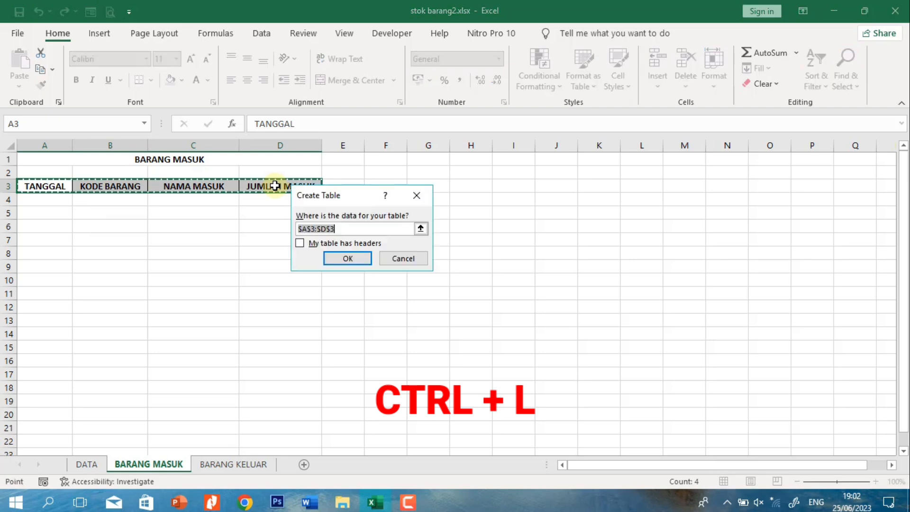
pyautogui.click(301, 243)
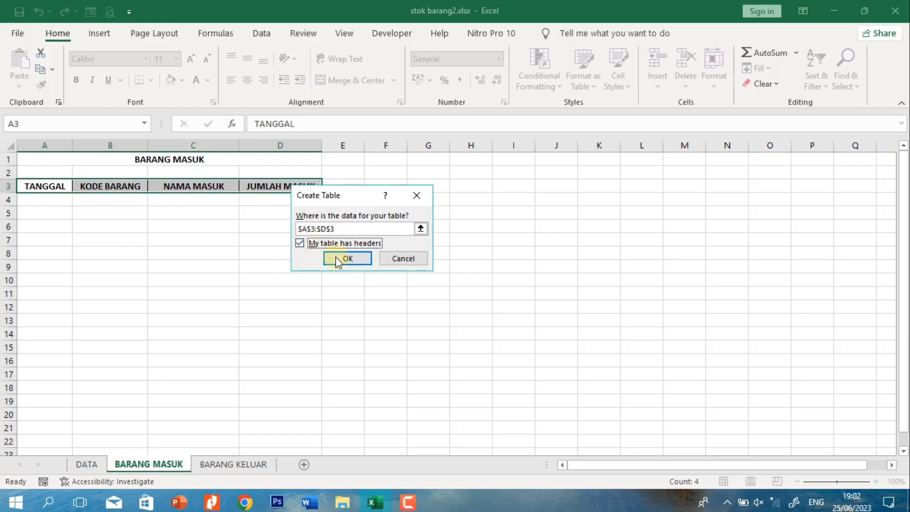
pyautogui.click(364, 262)
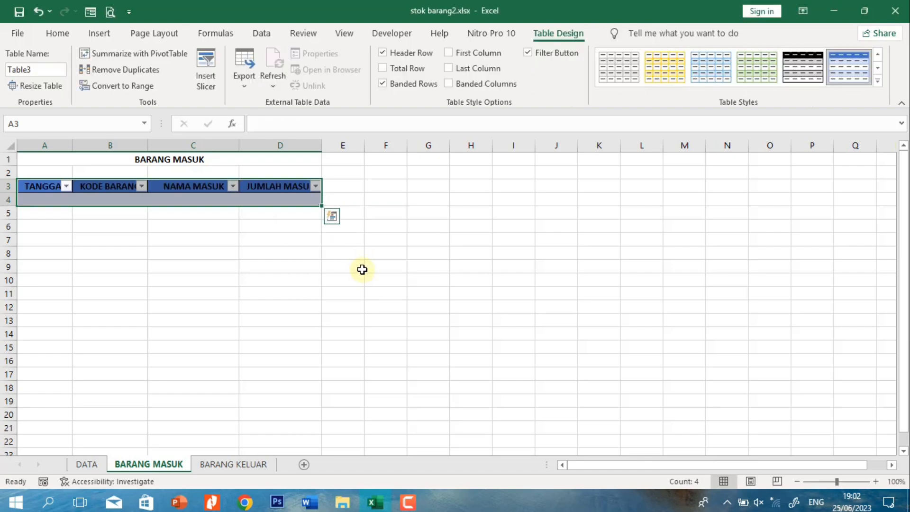
# Turn off the filter on the BARANG MASUK table's header row
pyautogui.click(57, 33)
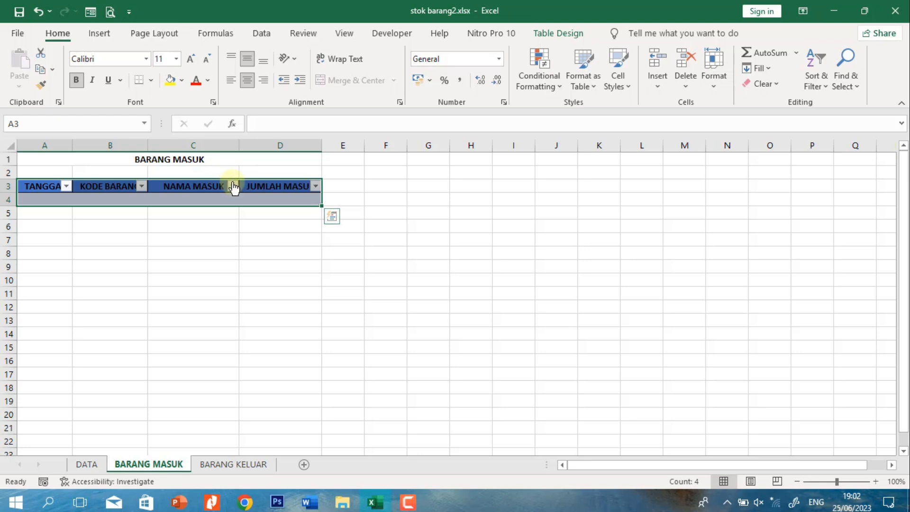
pyautogui.click(812, 85)
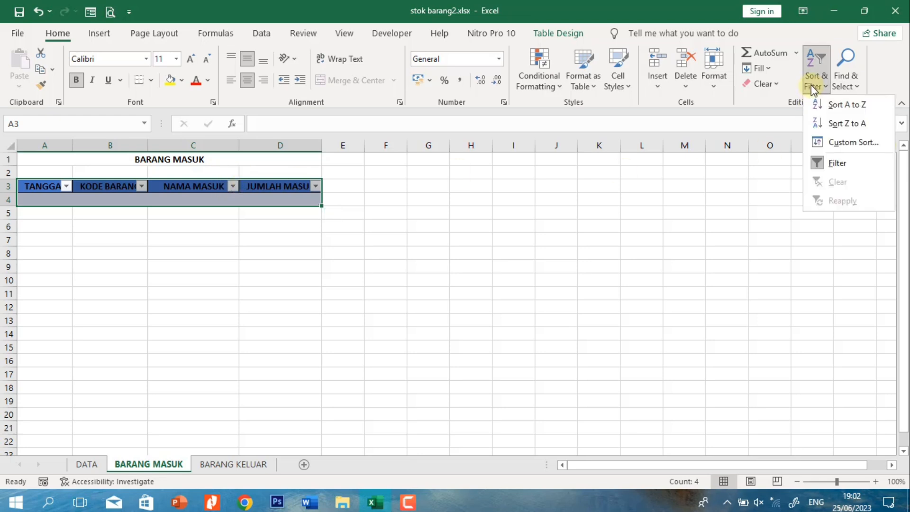
pyautogui.click(817, 163)
pyautogui.click(234, 214)
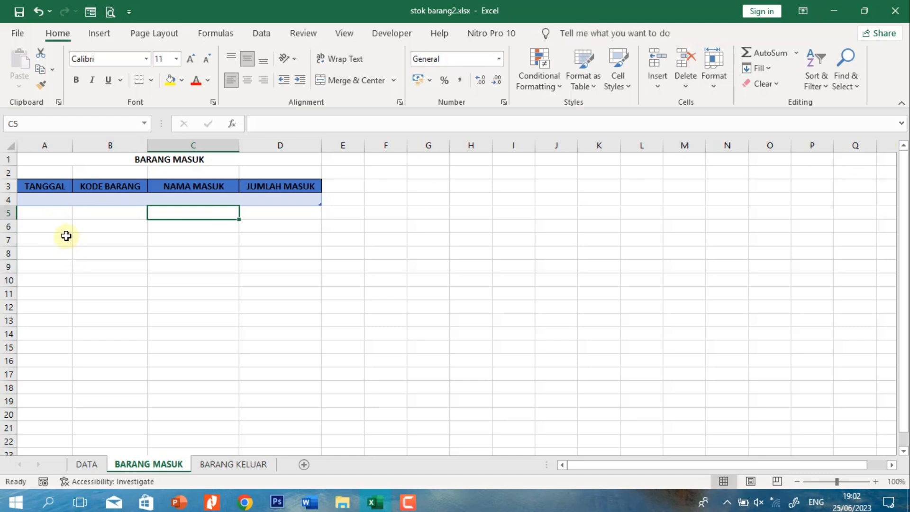
# Add a List data validation to KODE BARANG cell B4 with the source =DATA!$B$5:$B$15
pyautogui.click(117, 199)
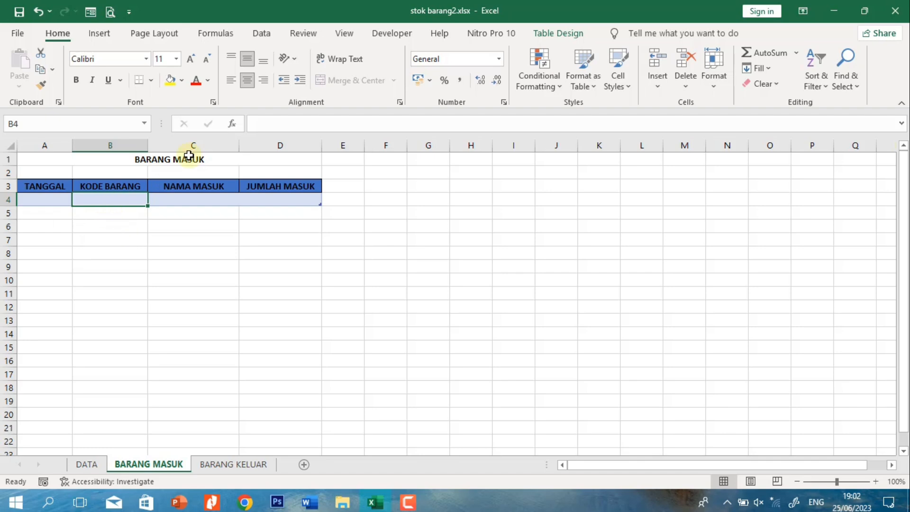
pyautogui.click(263, 35)
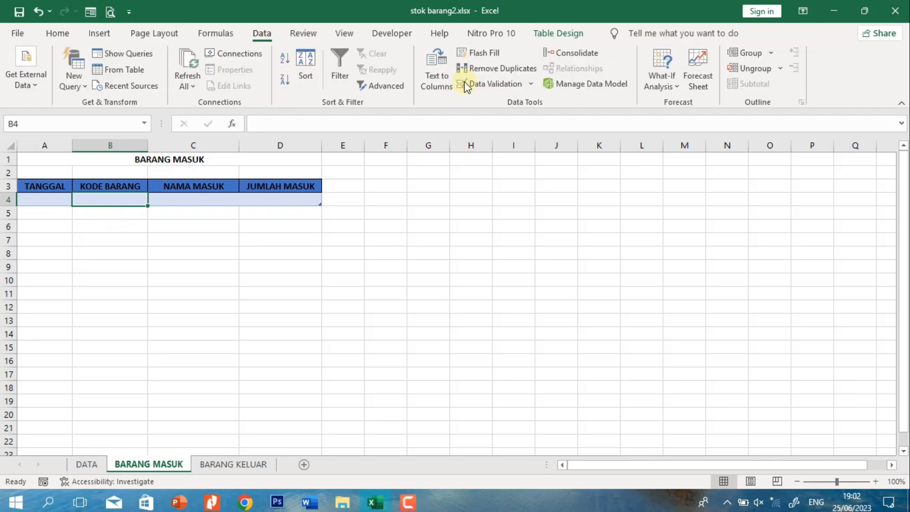
pyautogui.click(499, 84)
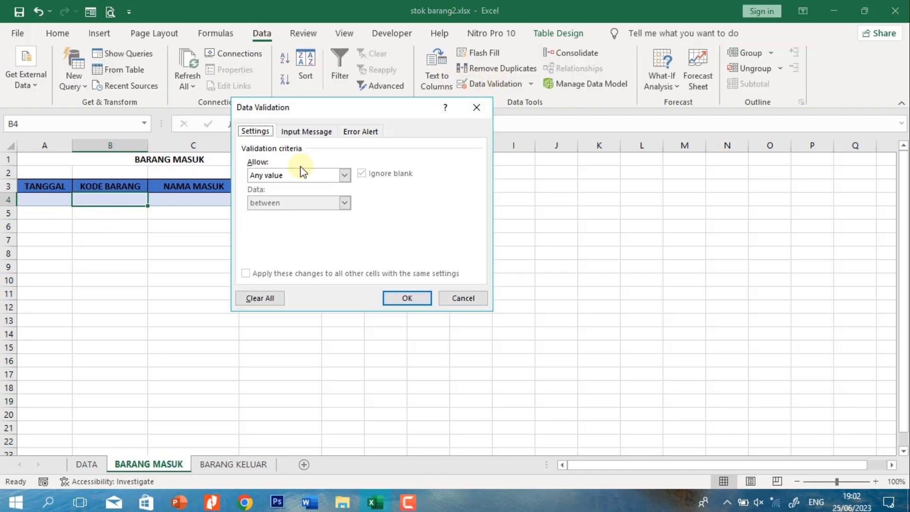
pyautogui.click(322, 177)
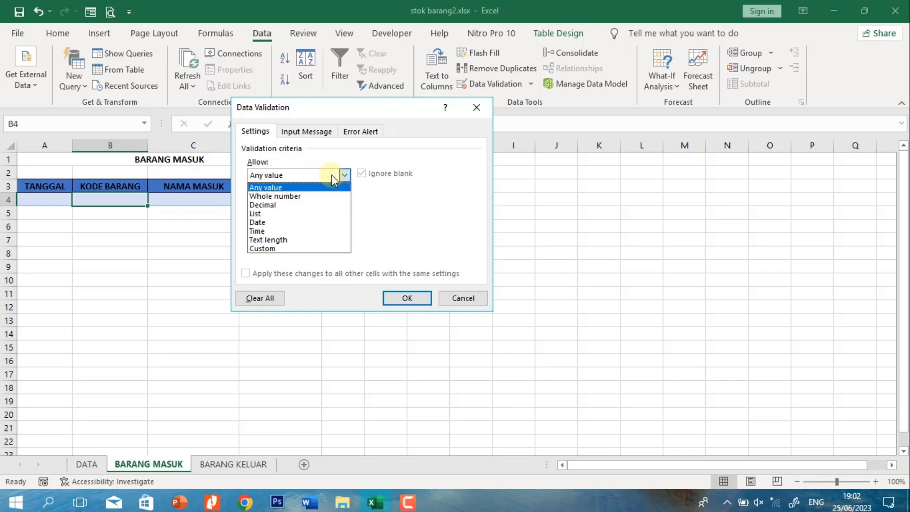
pyautogui.click(280, 215)
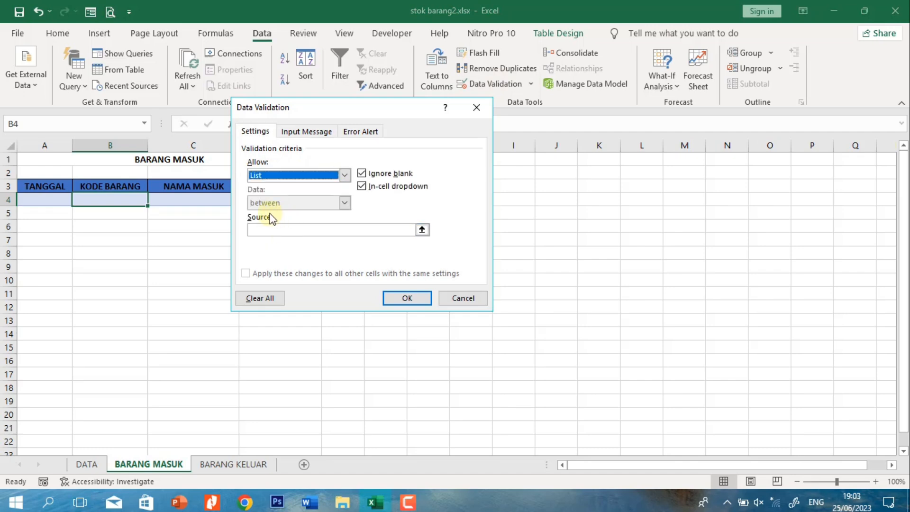
pyautogui.click(422, 231)
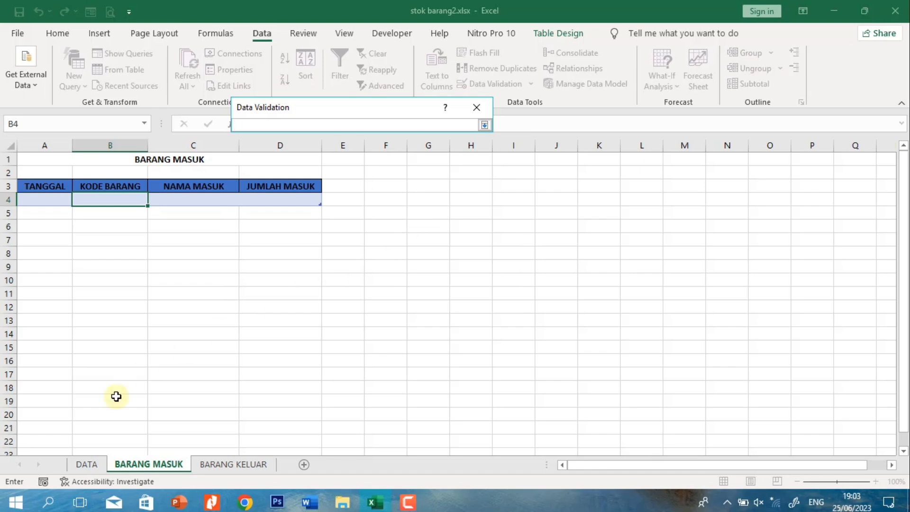
pyautogui.click(87, 464)
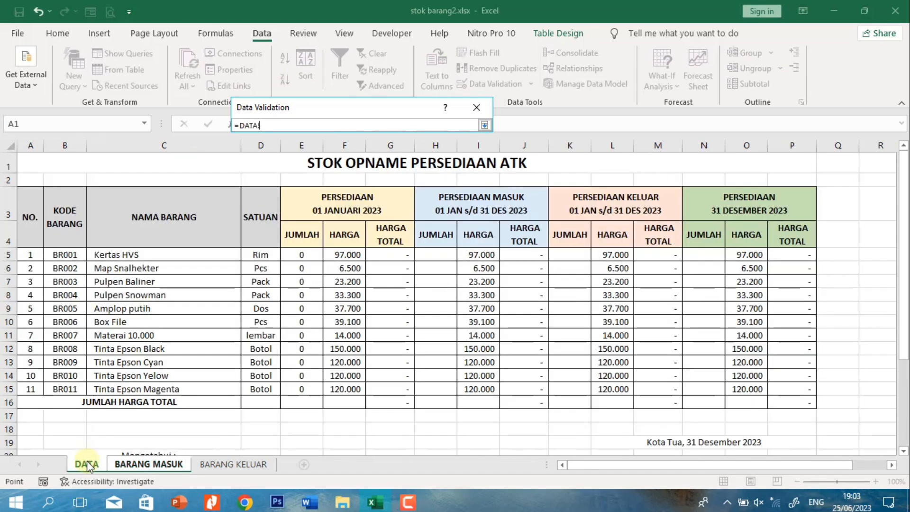
pyautogui.moveTo(58, 256); pyautogui.dragTo(63, 390)
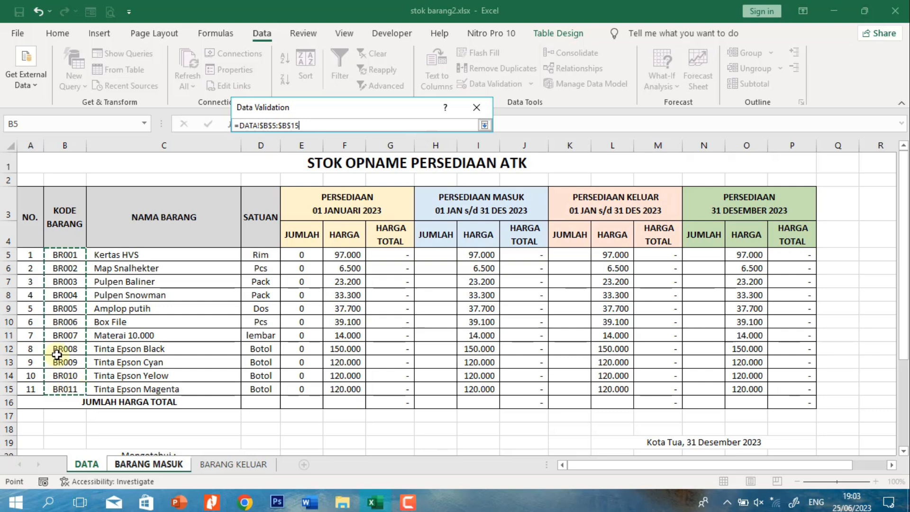
pyautogui.click(484, 125)
pyautogui.click(411, 297)
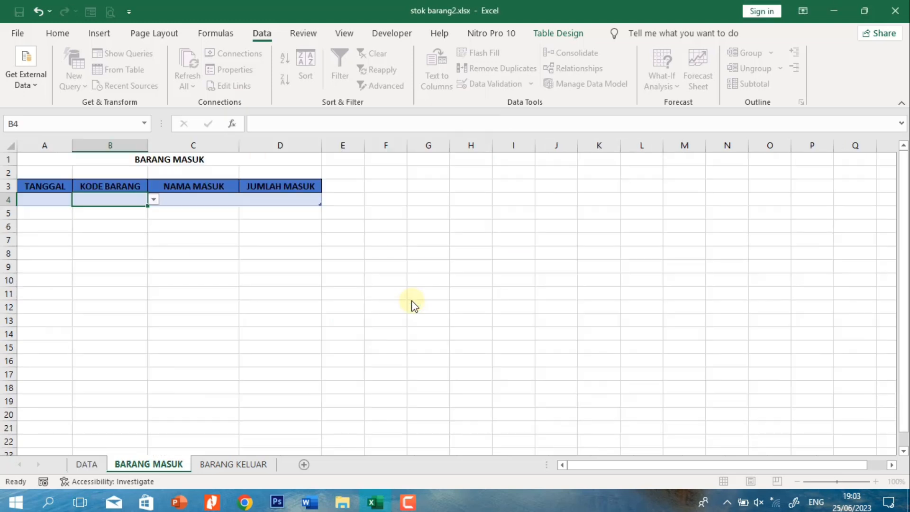
# Test the KODE BARANG list in B4 by choosing BR002 and BR006
pyautogui.click(154, 199)
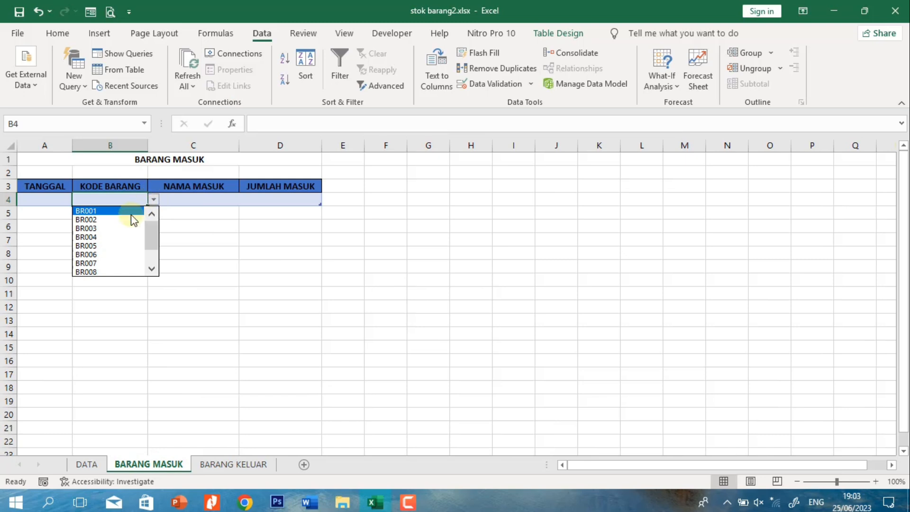
pyautogui.click(95, 219)
pyautogui.click(153, 200)
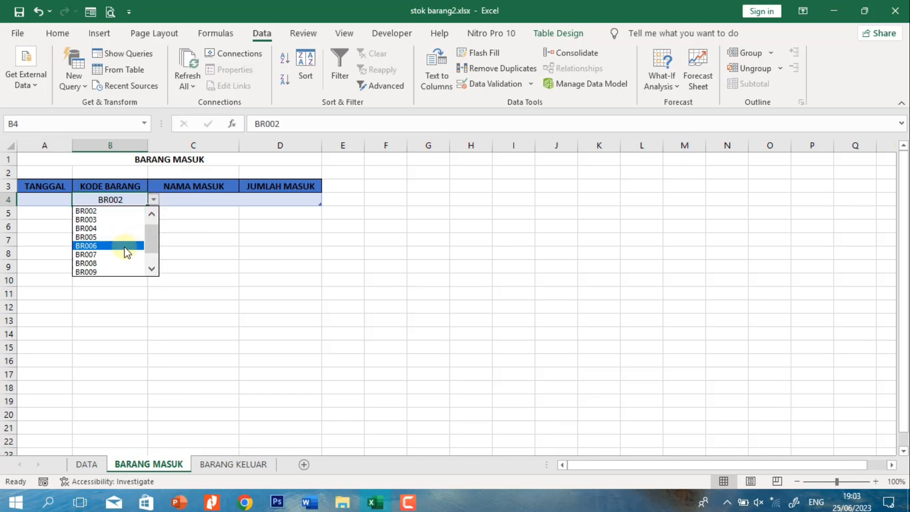
pyautogui.click(114, 247)
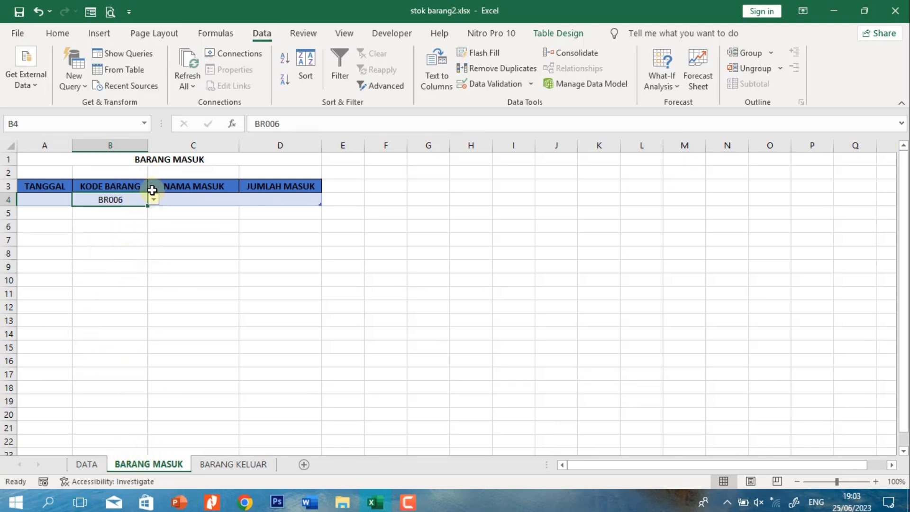
pyautogui.click(155, 212)
pyautogui.click(192, 198)
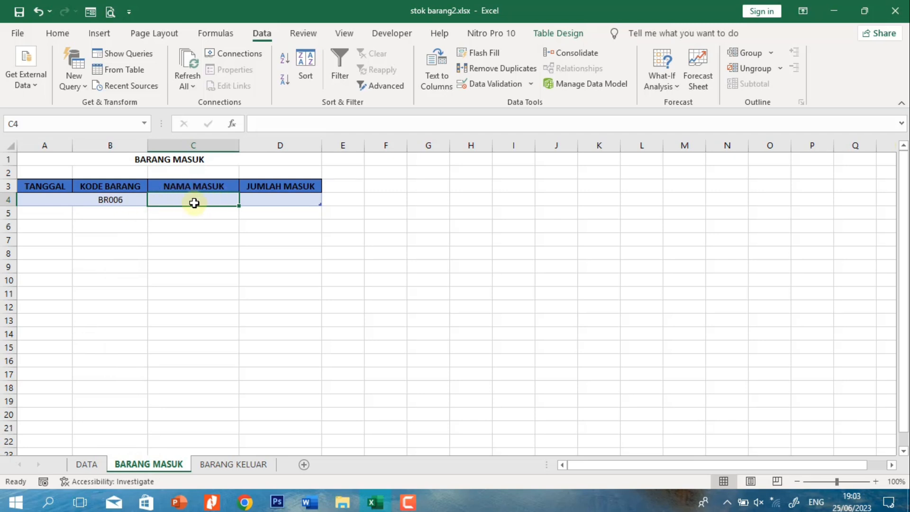
# Choose the item code BR001 in B4 of BARANG MASUK and open the DATA sheet
pyautogui.click(116, 199)
pyautogui.click(155, 200)
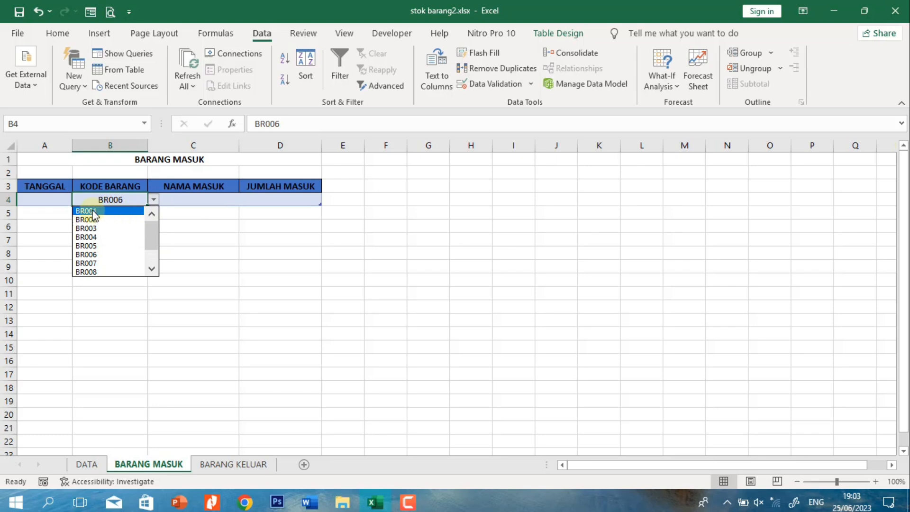
pyautogui.click(93, 211)
pyautogui.click(204, 202)
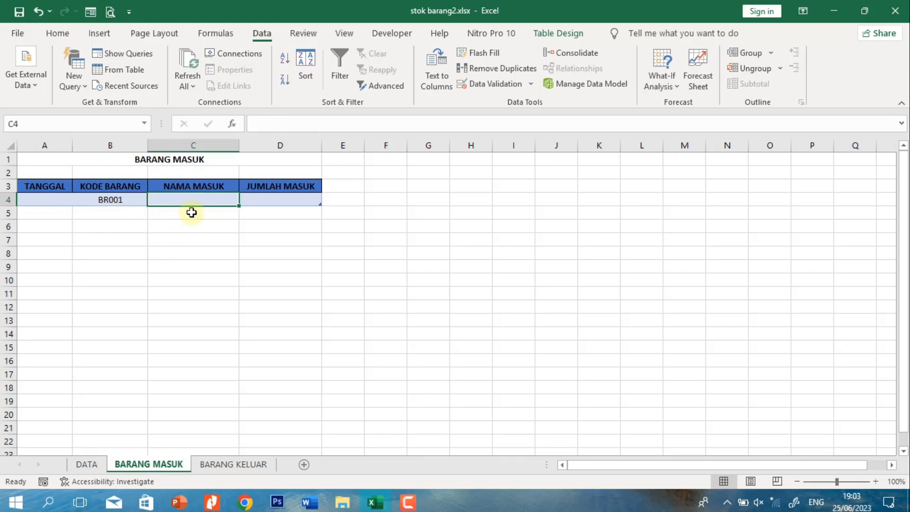
pyautogui.click(87, 464)
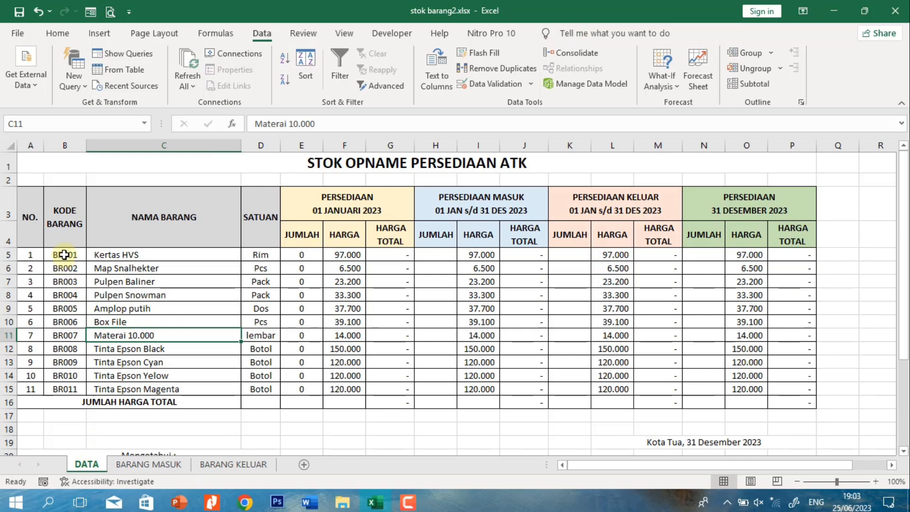
# Start a VLOOKUP in C4 of BARANG MASUK with the row's KODE BARANG as lookup value and DATA!$B$5:$C$15 as table array
pyautogui.click(149, 464)
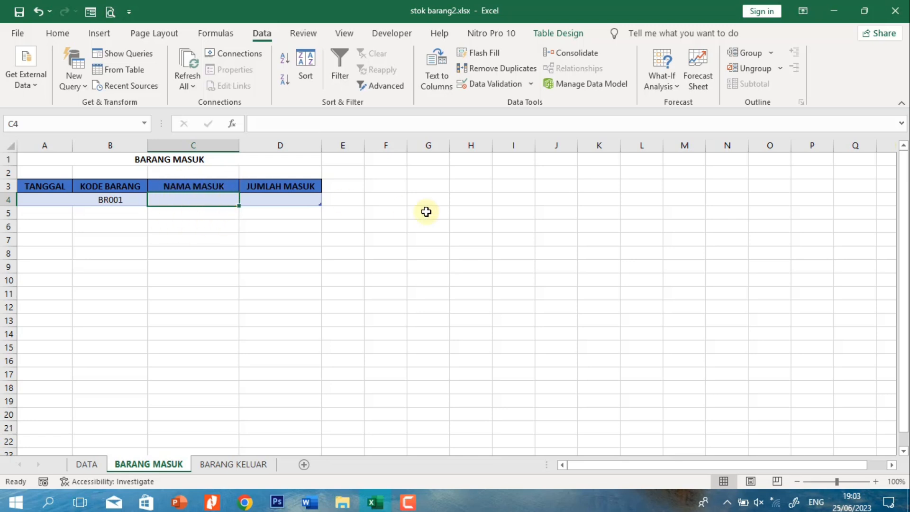
pyautogui.write('=')
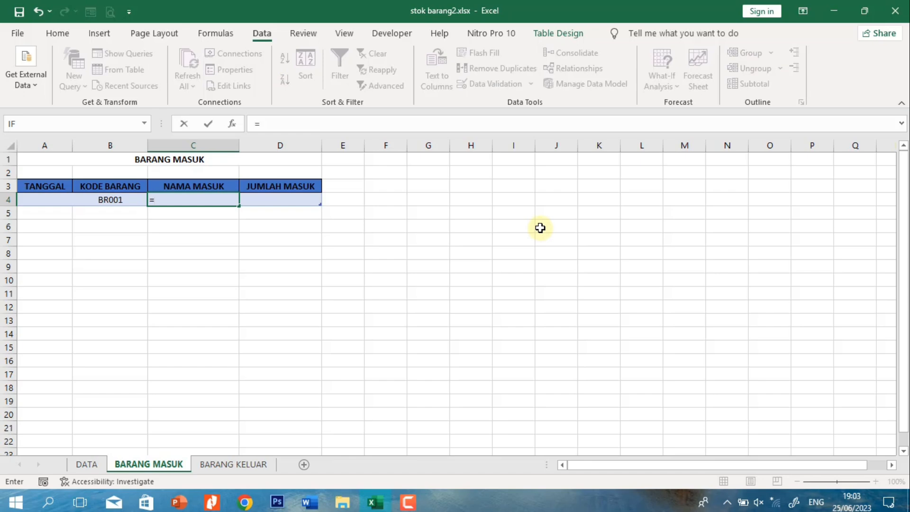
pyautogui.write('VLOOKUP(')
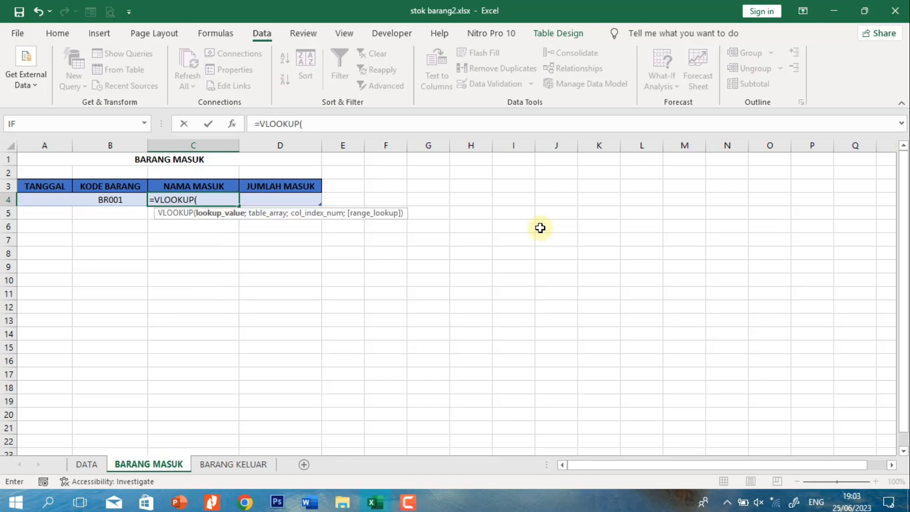
pyautogui.click(115, 199)
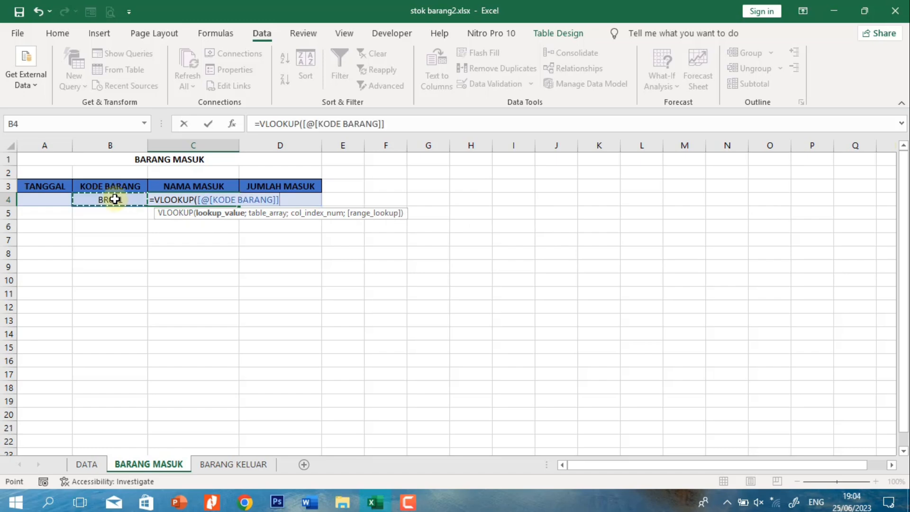
pyautogui.write(';')
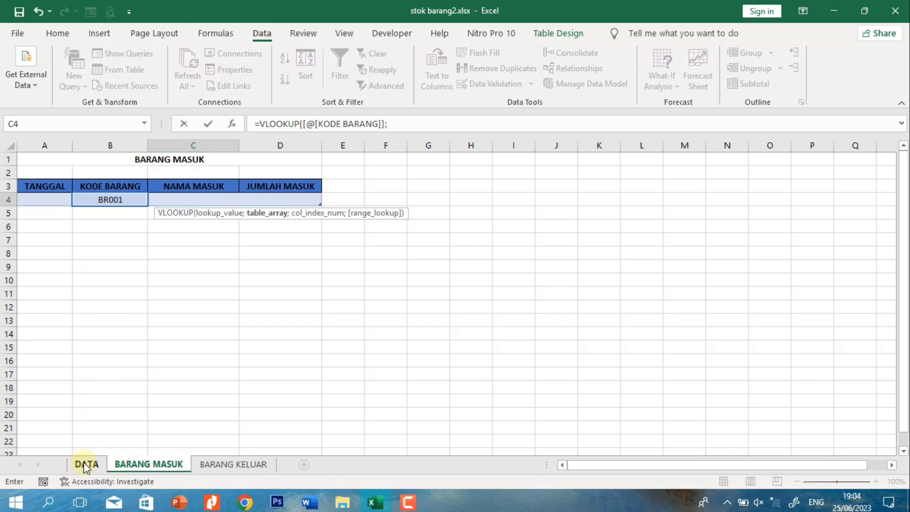
pyautogui.click(88, 463)
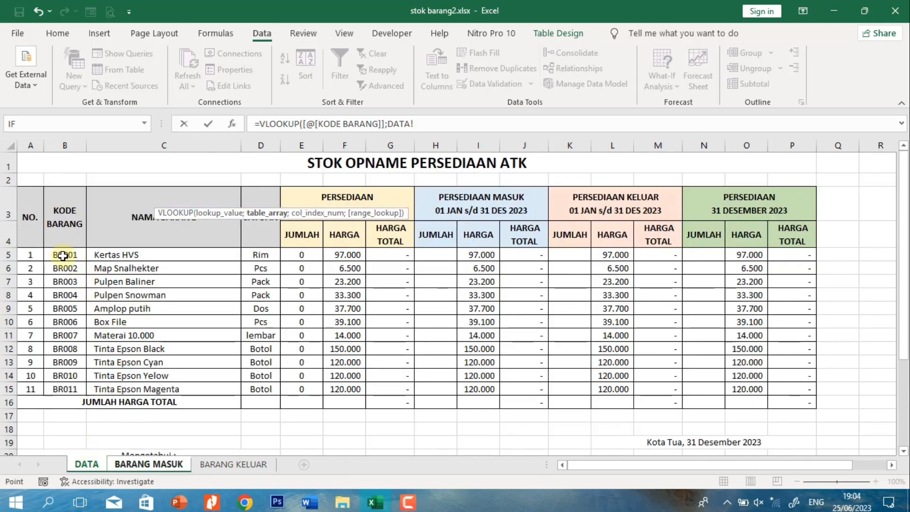
pyautogui.moveTo(61, 254); pyautogui.dragTo(149, 388)
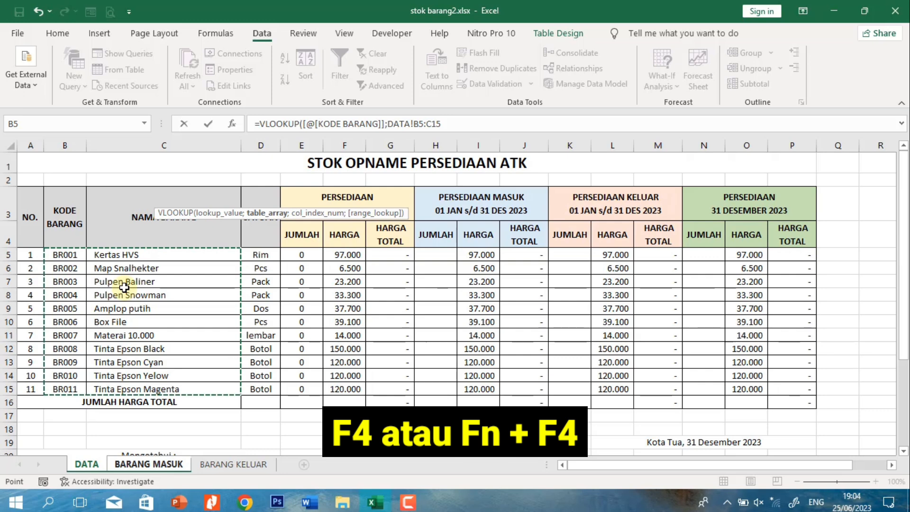
pyautogui.press('F4')
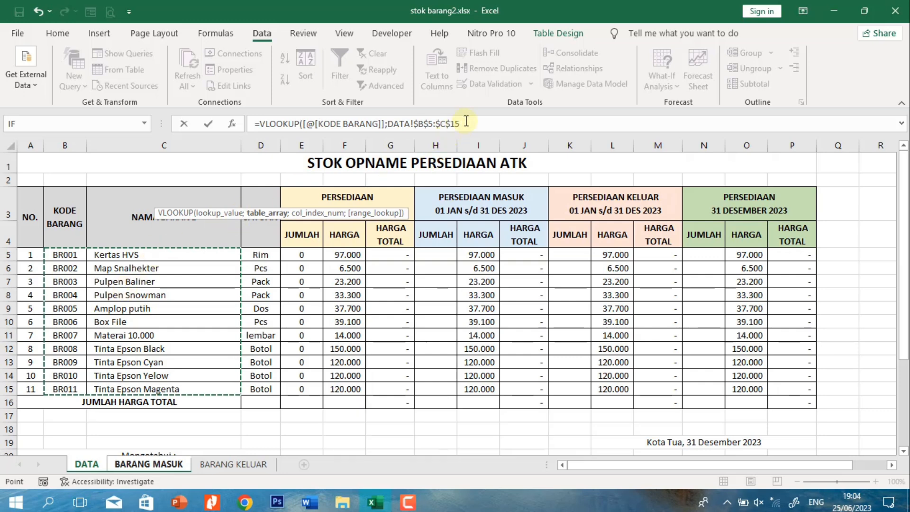
# Complete the VLOOKUP formula with column index 2 and FALSE for an exact match
pyautogui.moveTo(467, 122); pyautogui.dragTo(411, 124)
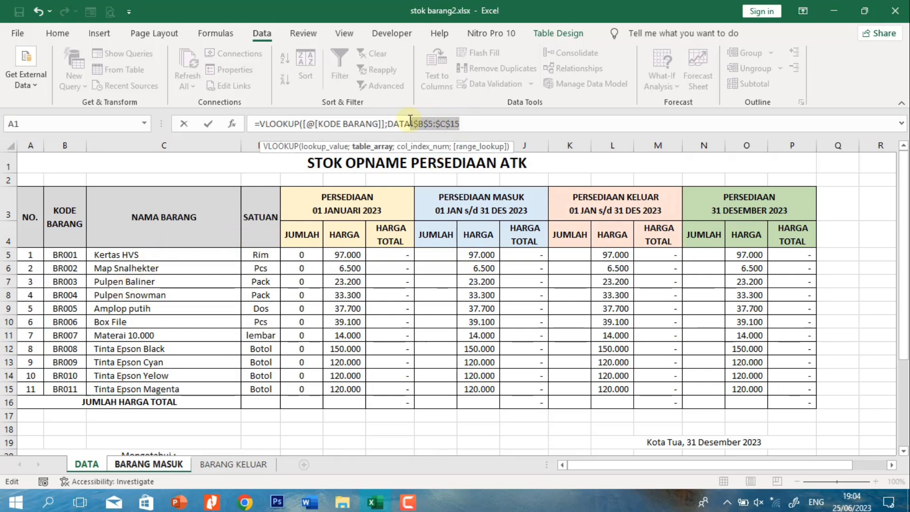
pyautogui.click(461, 124)
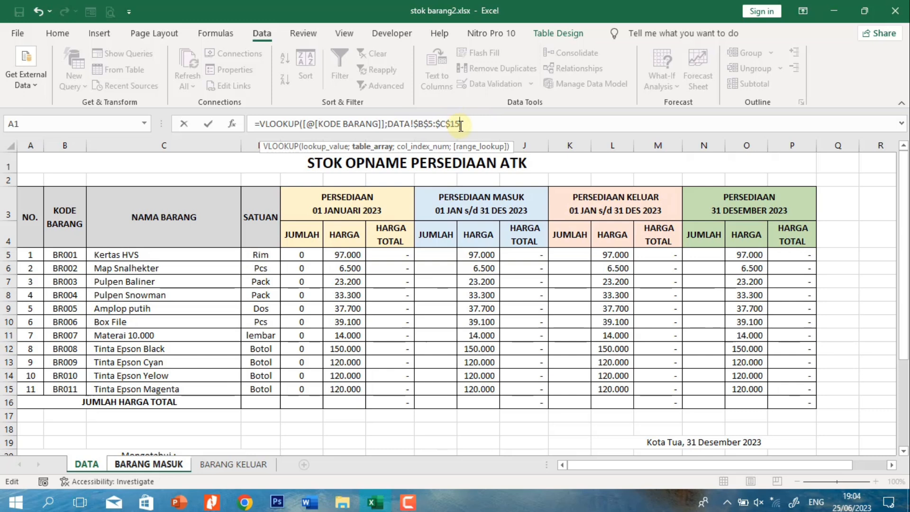
pyautogui.write(';2')
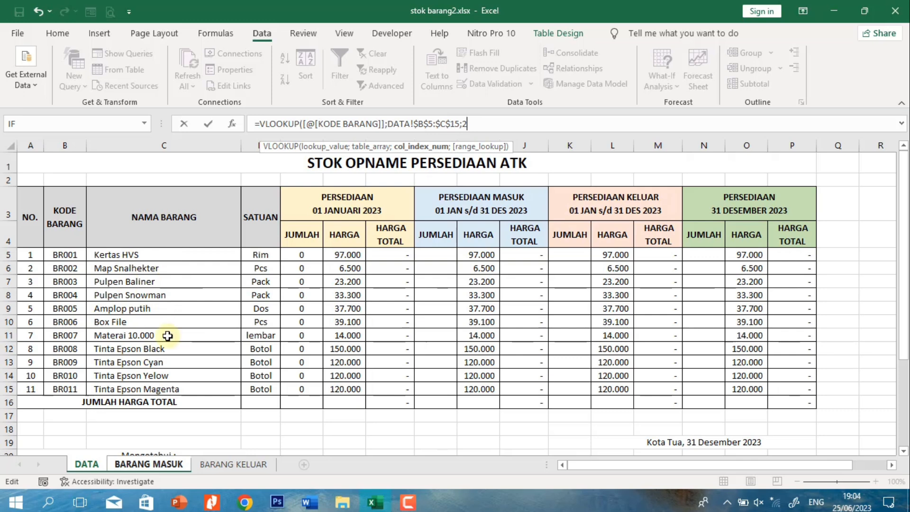
pyautogui.click(462, 123)
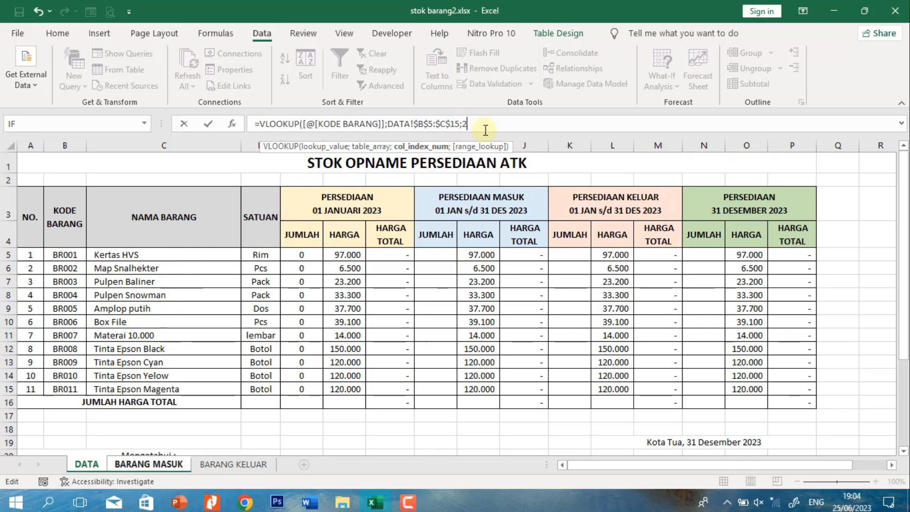
pyautogui.write(';')
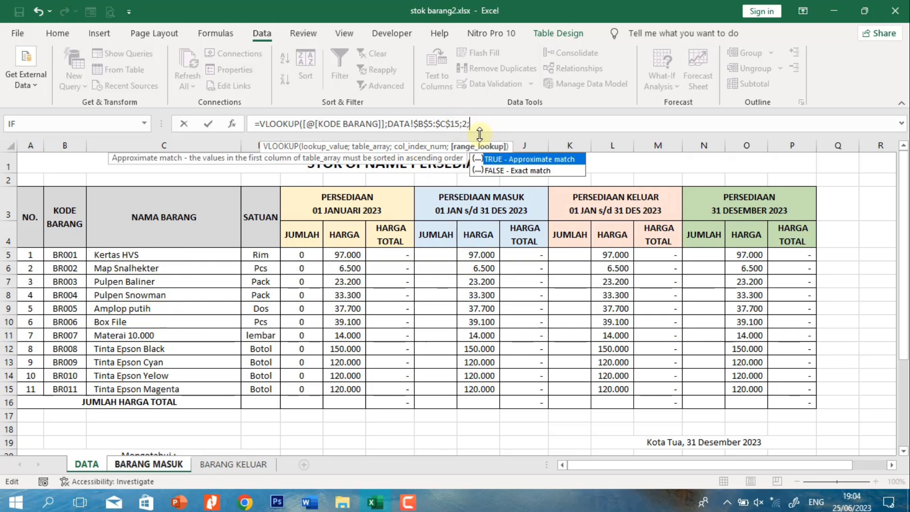
pyautogui.write('FALSE)')
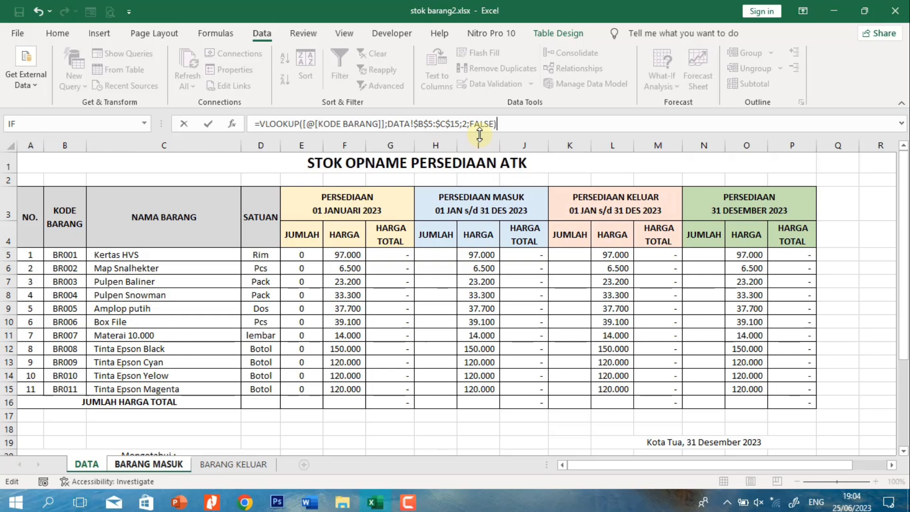
pyautogui.press('Return')
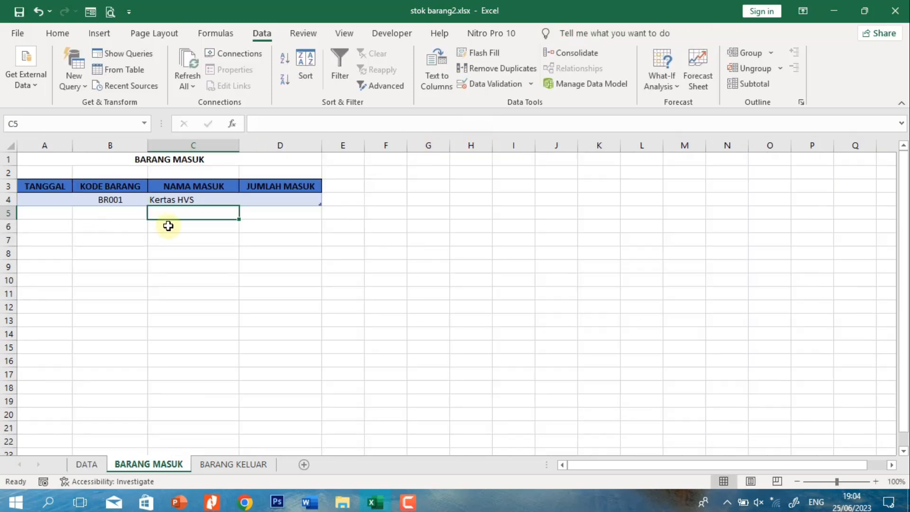
# Choose the item code BR008 in B4 of BARANG MASUK and check the name lookup in C4
pyautogui.click(195, 200)
pyautogui.click(118, 197)
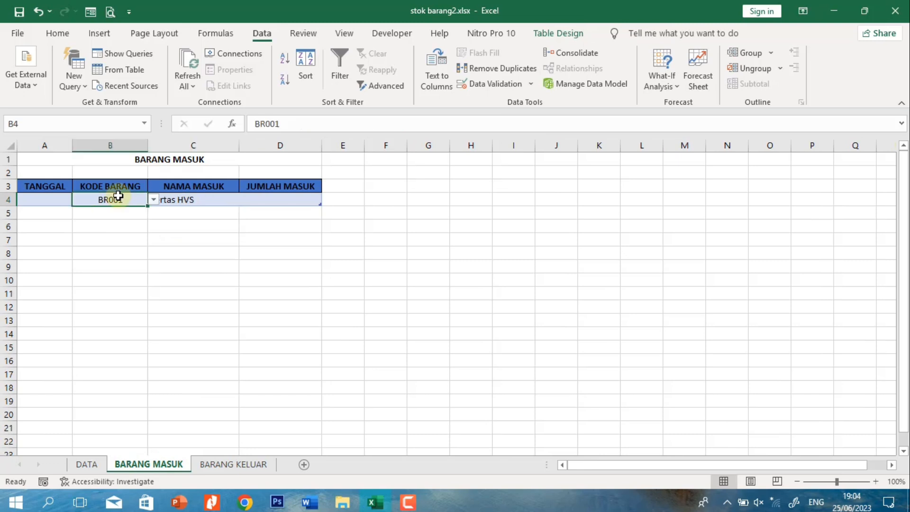
pyautogui.click(153, 199)
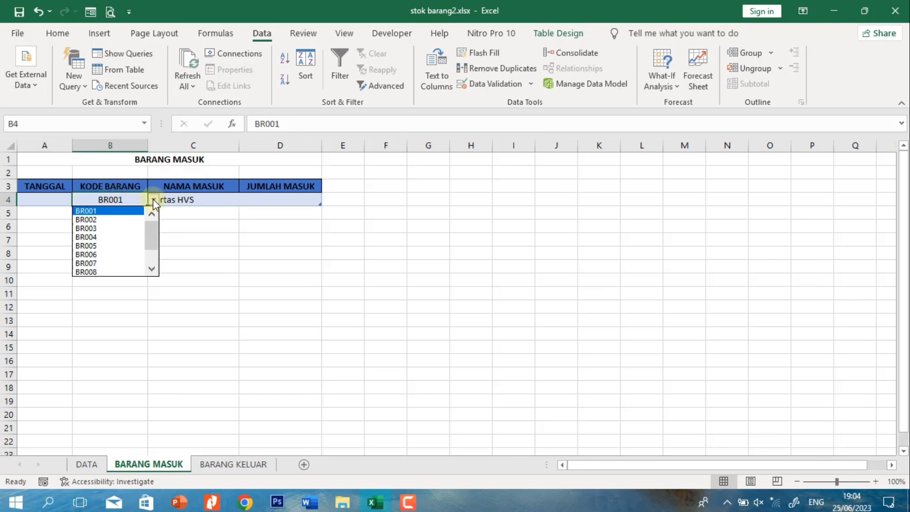
pyautogui.click(109, 272)
pyautogui.click(233, 198)
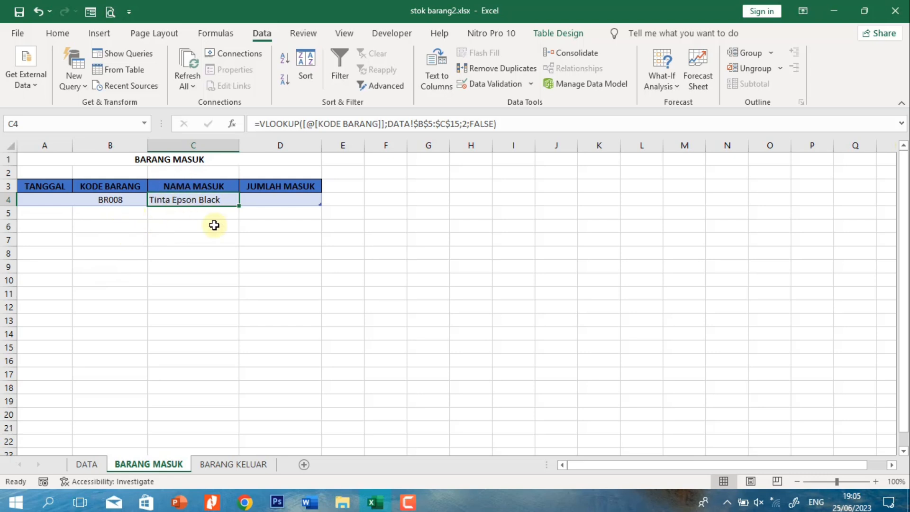
# Convert the BARANG KELUAR header range A3:D3 into a table with headers
pyautogui.click(230, 465)
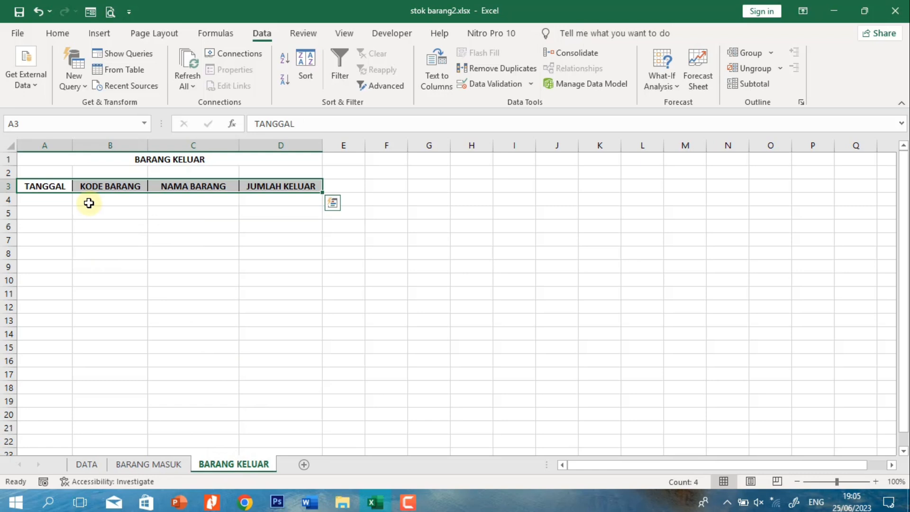
pyautogui.moveTo(37, 184); pyautogui.dragTo(297, 188)
pyautogui.hotkey('ctrl', 'l')
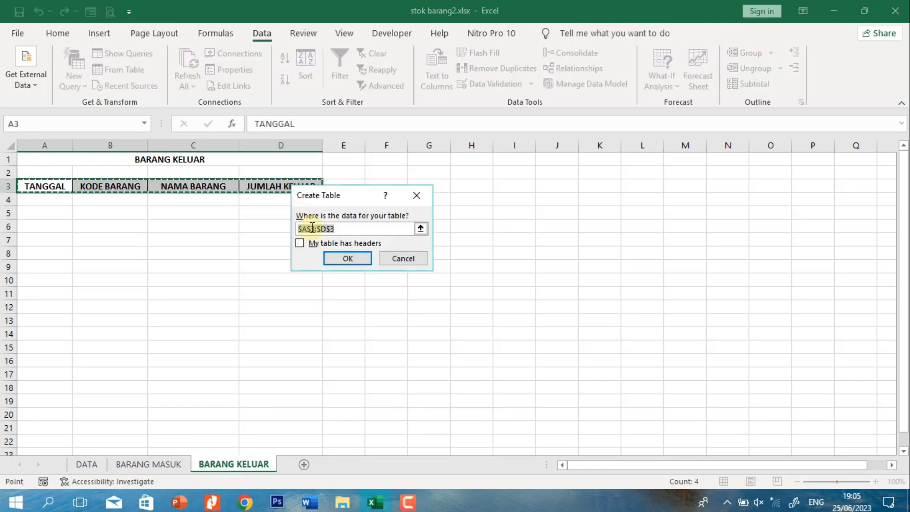
pyautogui.click(300, 244)
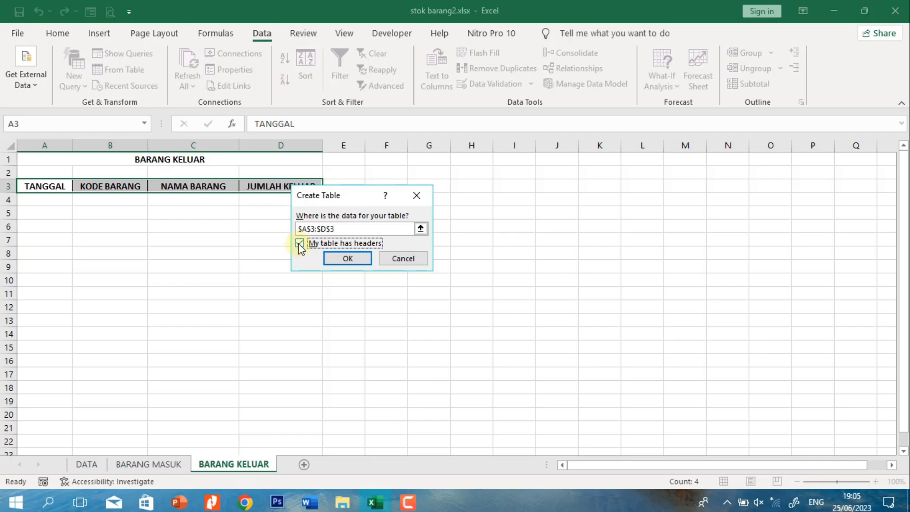
pyautogui.click(348, 259)
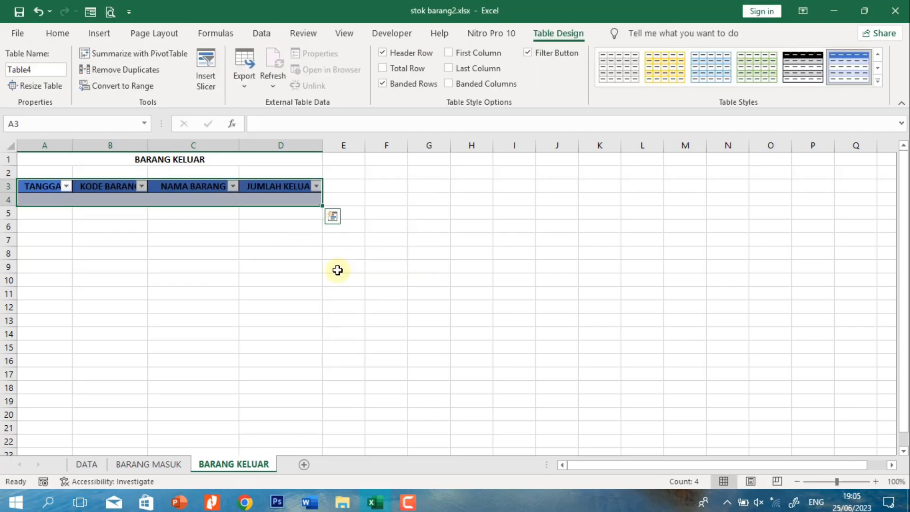
# Turn off the filter on the BARANG KELUAR table's header row
pyautogui.click(71, 37)
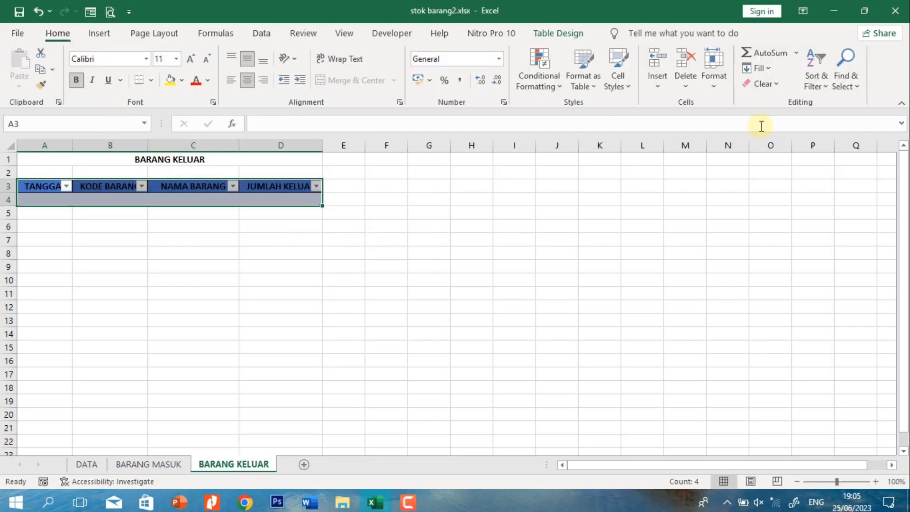
pyautogui.click(813, 82)
pyautogui.click(816, 163)
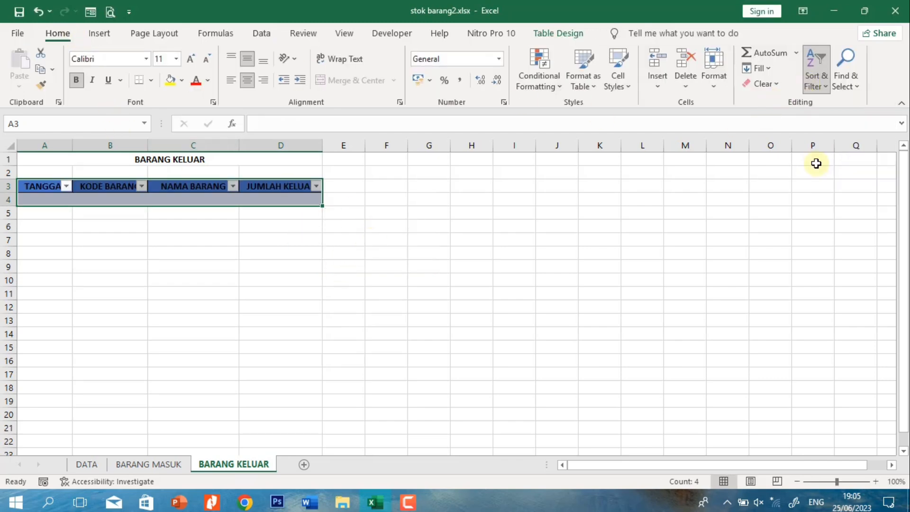
# Add a List data validation with source =DATA!$B$5:$B$15 to KODE BARANG cell B4 of BARANG KELUAR and choose BR002 in it
pyautogui.click(121, 200)
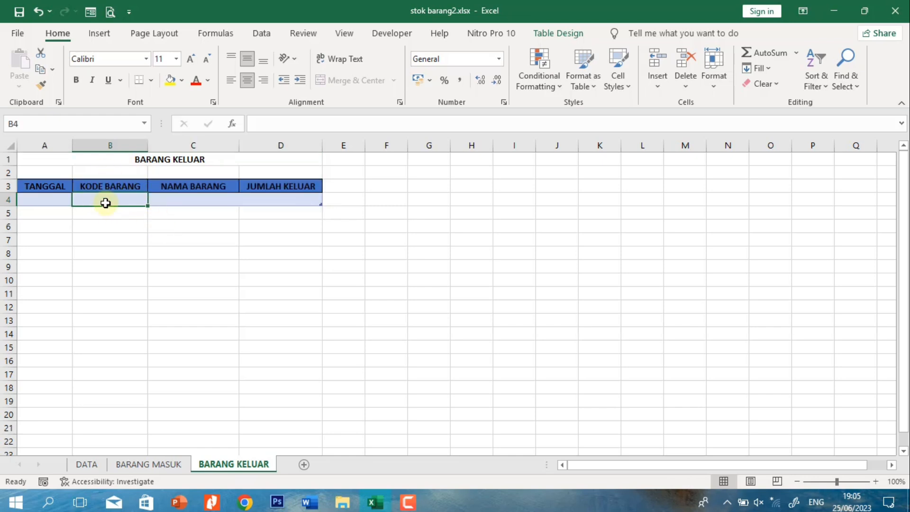
pyautogui.click(273, 40)
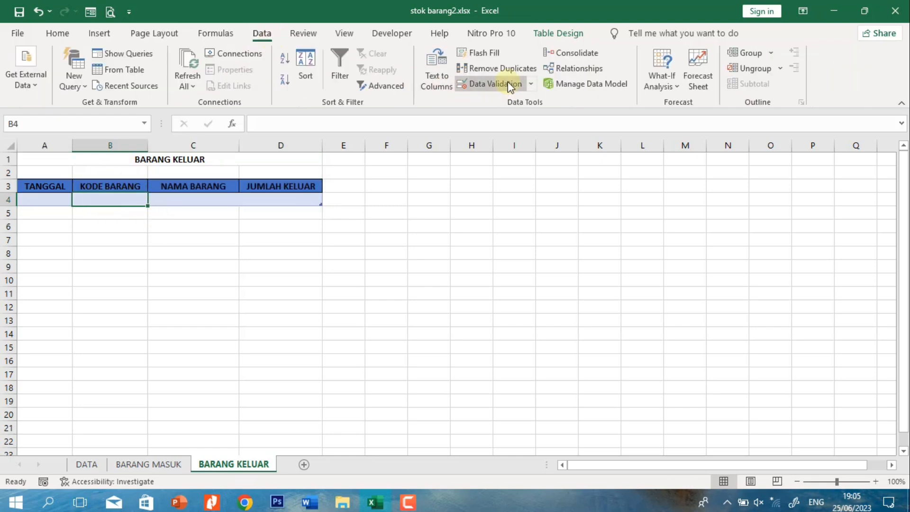
pyautogui.click(494, 84)
pyautogui.click(344, 175)
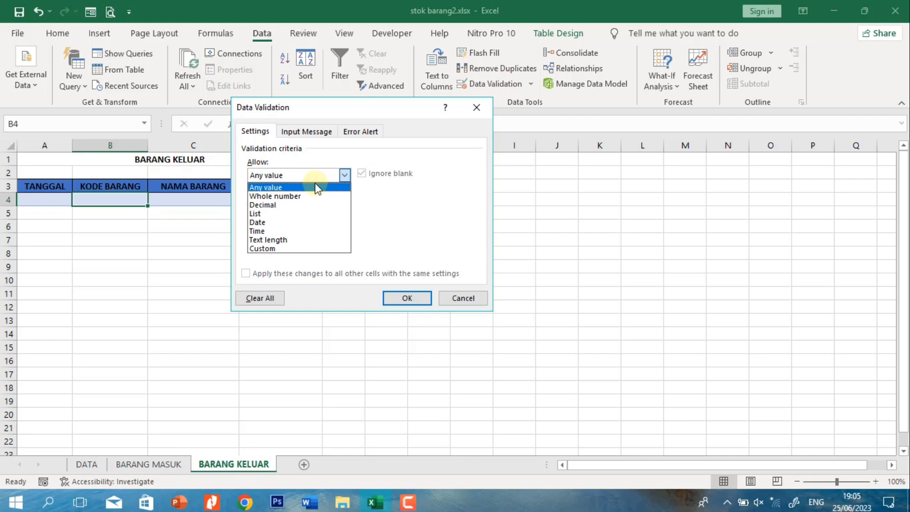
pyautogui.click(260, 212)
pyautogui.click(422, 230)
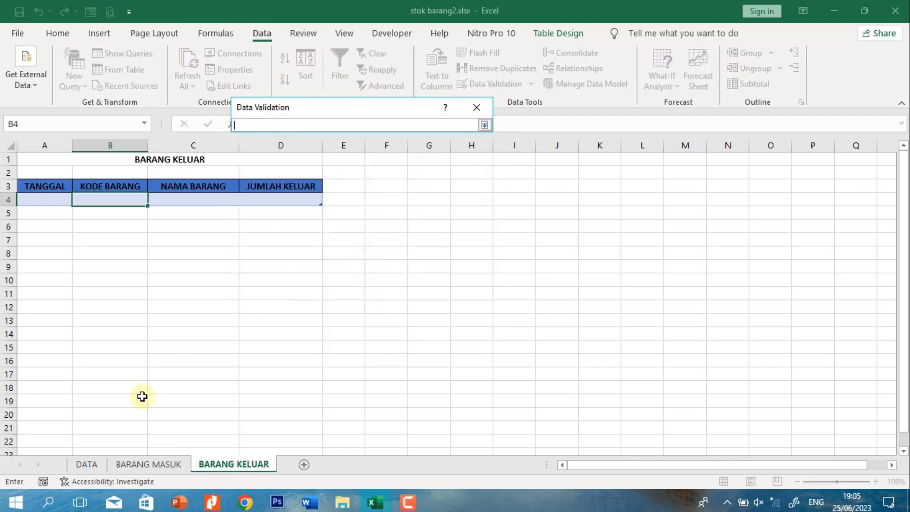
pyautogui.click(86, 465)
pyautogui.moveTo(74, 257); pyautogui.dragTo(69, 389)
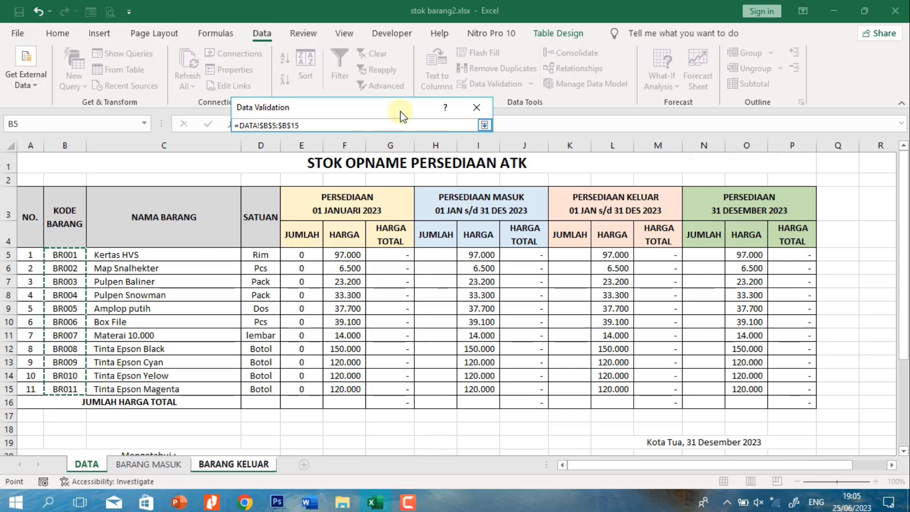
pyautogui.click(484, 125)
pyautogui.click(404, 297)
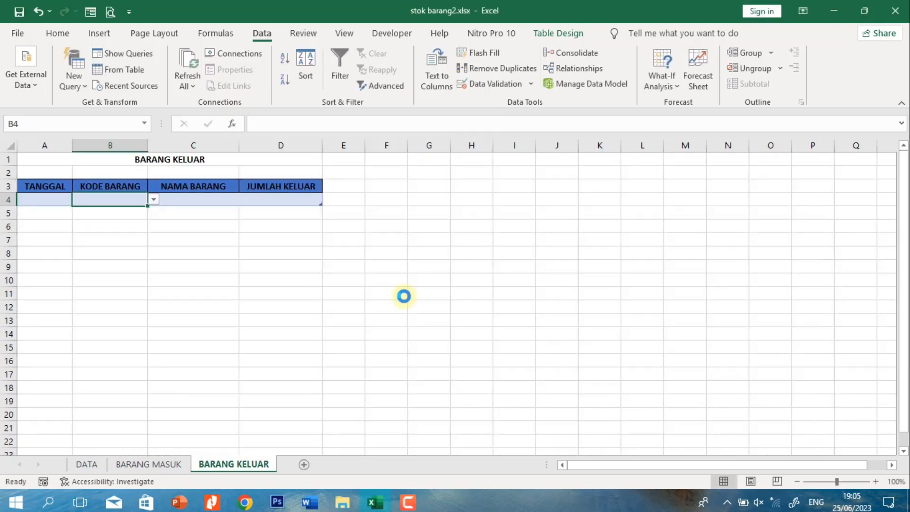
pyautogui.click(153, 200)
pyautogui.click(134, 224)
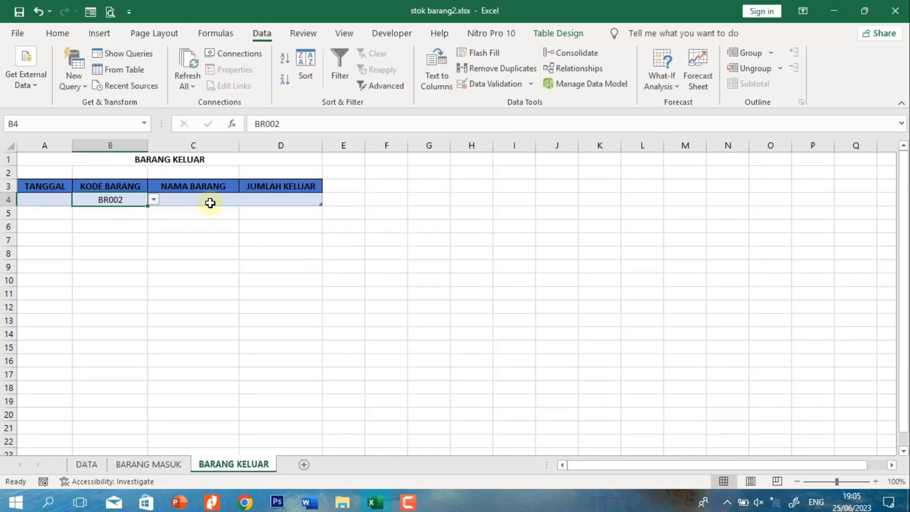
# Enter =VLOOKUP([@[KODE BARANG]];DATA!$B$5:$C$15;2;FALSE) in NAMA BARANG cell C4 of BARANG KELUAR
pyautogui.click(198, 201)
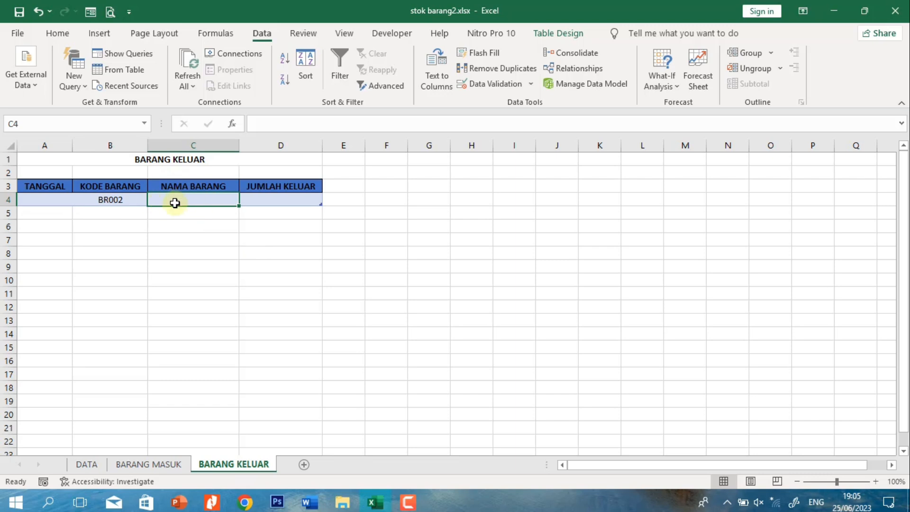
pyautogui.write('=')
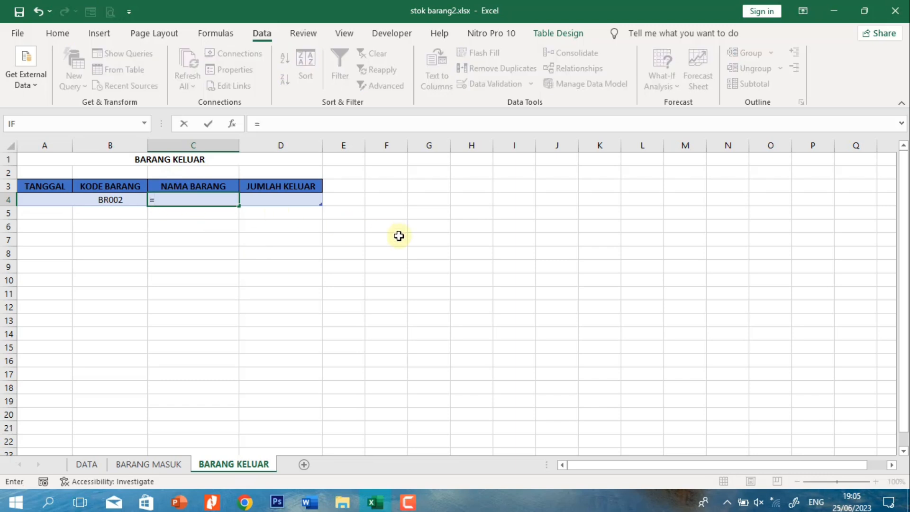
pyautogui.write('VL')
pyautogui.press('BackSpace')
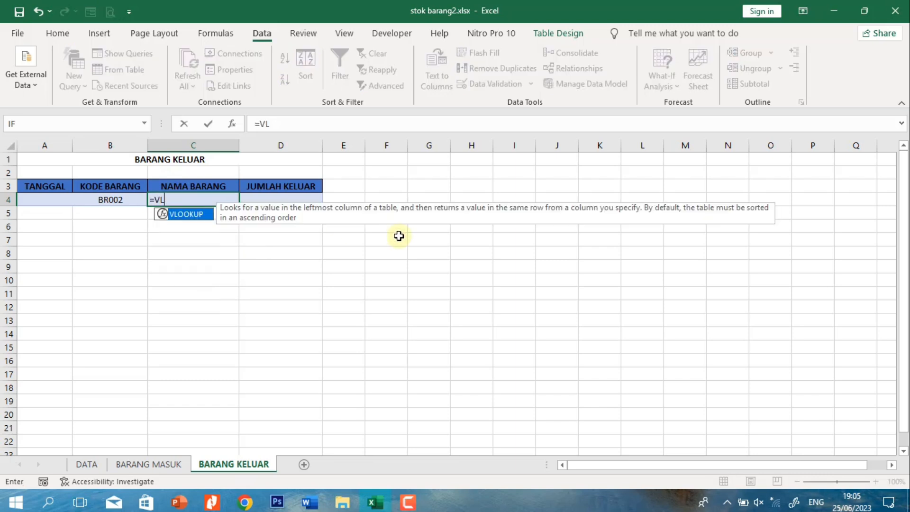
pyautogui.write('OOKUP(')
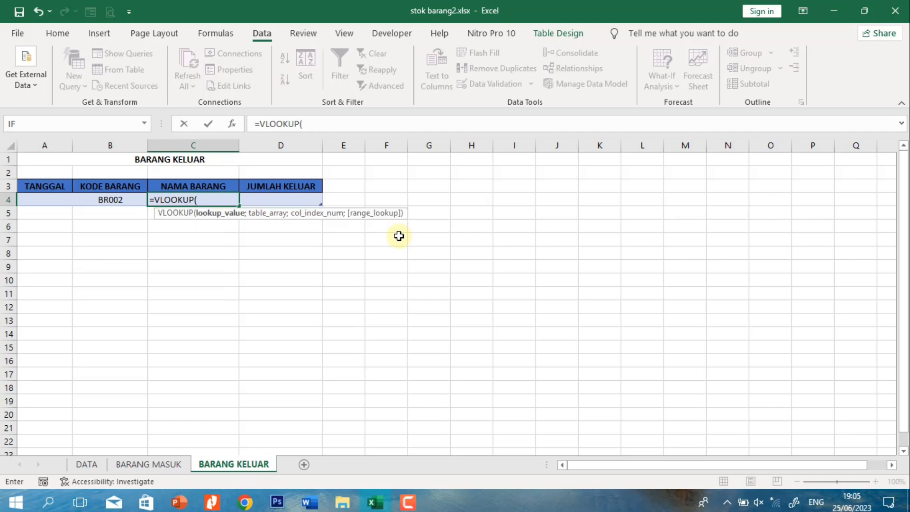
pyautogui.click(120, 201)
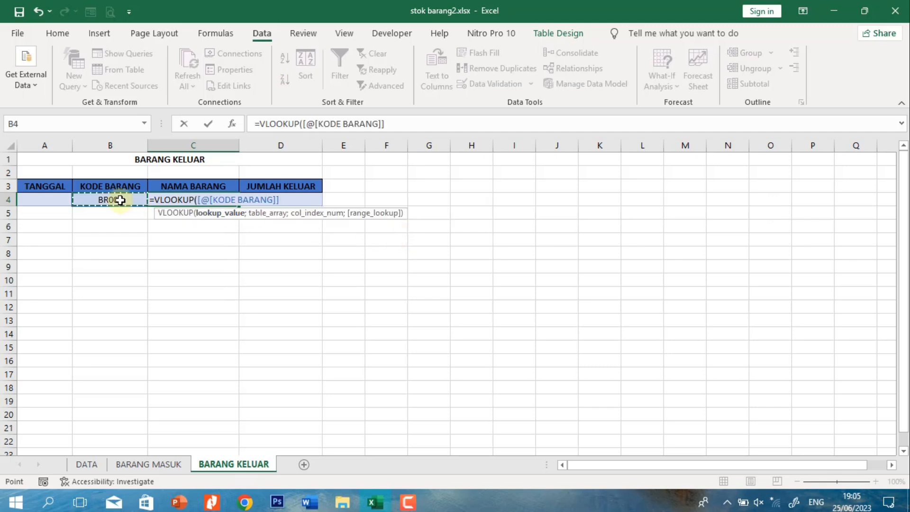
pyautogui.write(';')
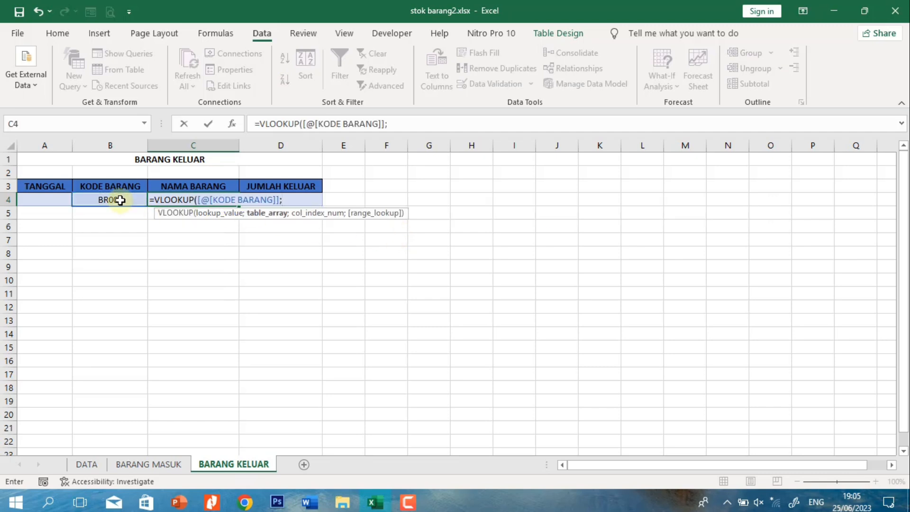
pyautogui.click(87, 465)
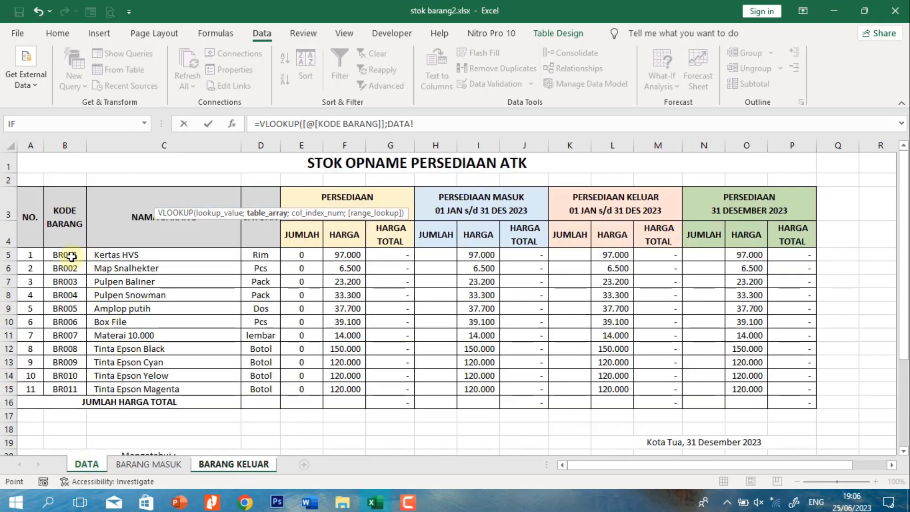
pyautogui.moveTo(69, 255); pyautogui.dragTo(132, 390)
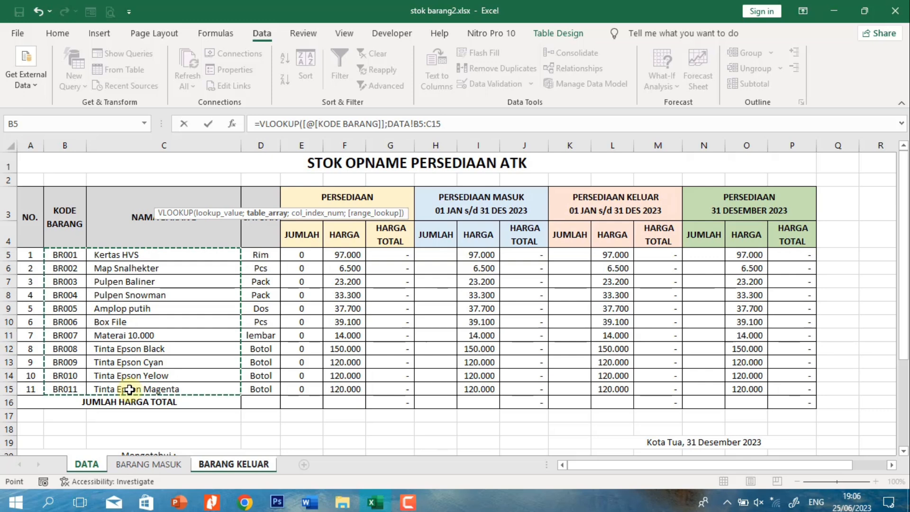
pyautogui.press('F4')
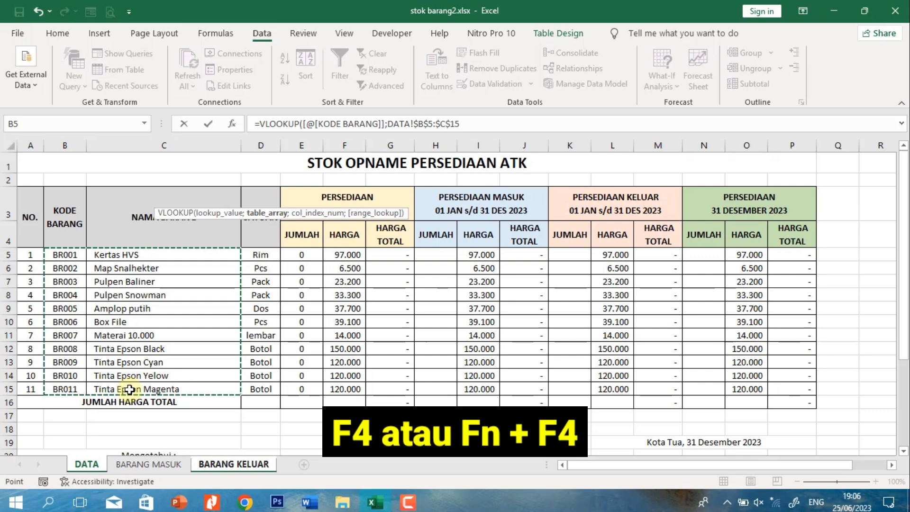
pyautogui.write(';2')
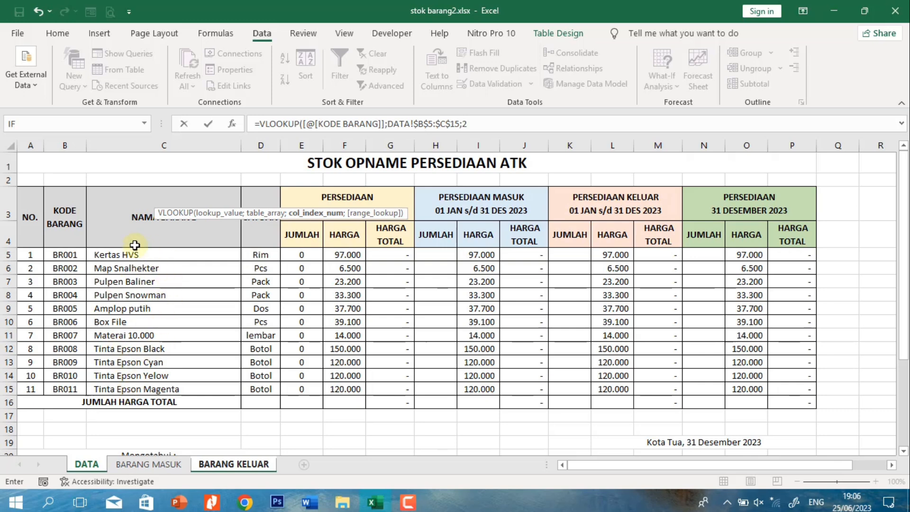
pyautogui.write(';')
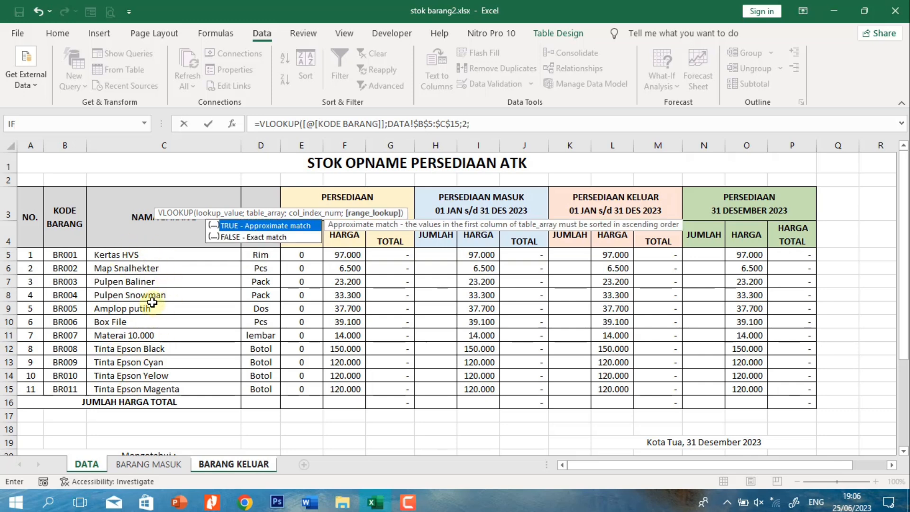
pyautogui.write('FALSE)')
pyautogui.press('Return')
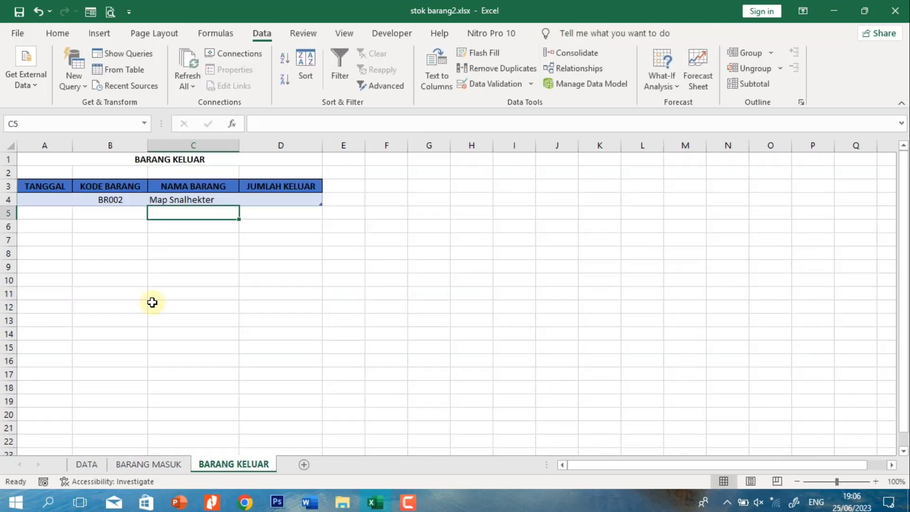
pyautogui.click(176, 465)
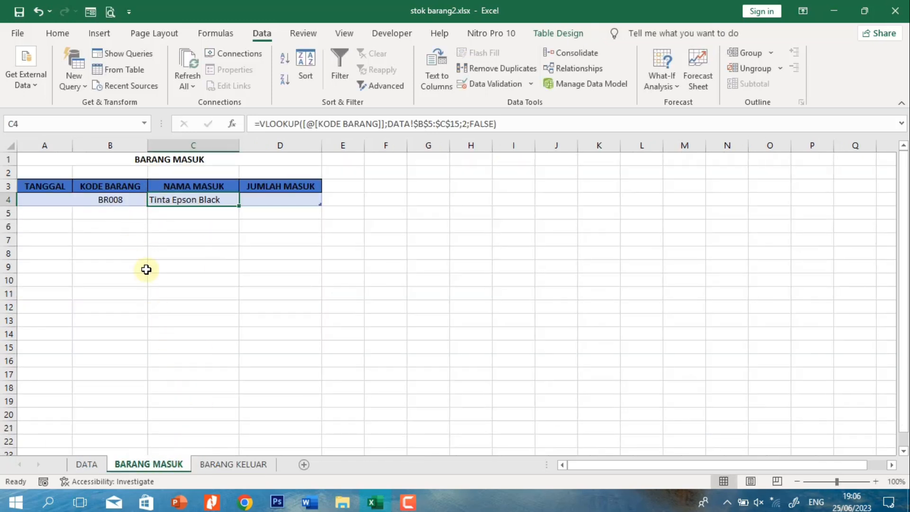
pyautogui.click(220, 466)
pyautogui.click(163, 464)
pyautogui.click(88, 463)
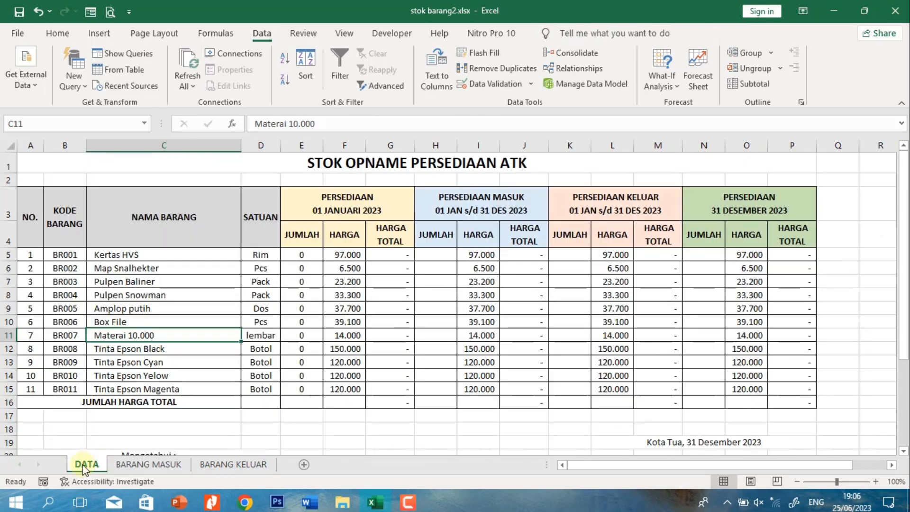
pyautogui.click(439, 255)
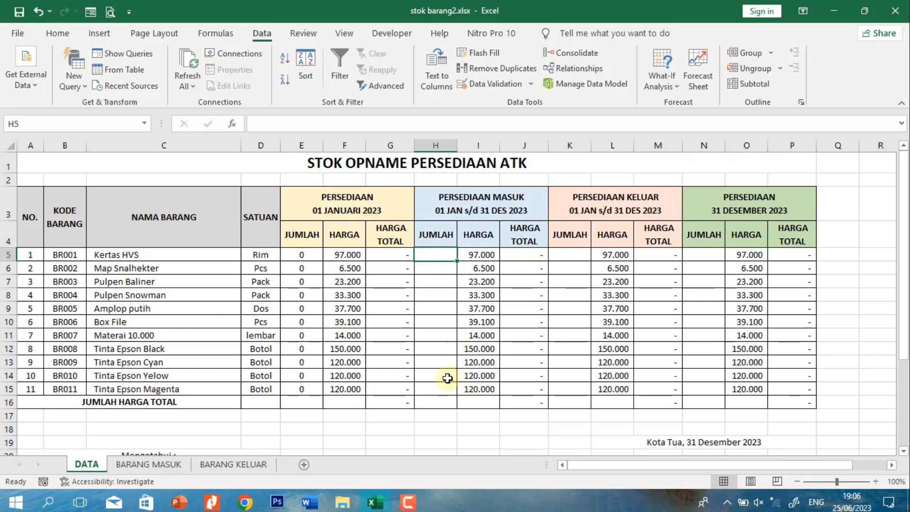
# Enter the dates 01/02/2023, 02/02/2023, 03/02/2023 and 04/02/2023 in TANGGAL cells A4:A7 of BARANG MASUK
pyautogui.click(149, 463)
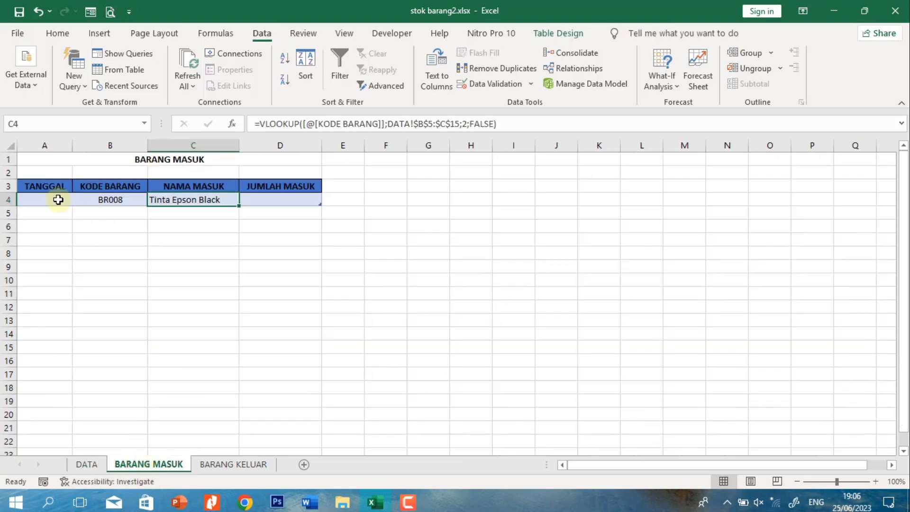
pyautogui.click(41, 201)
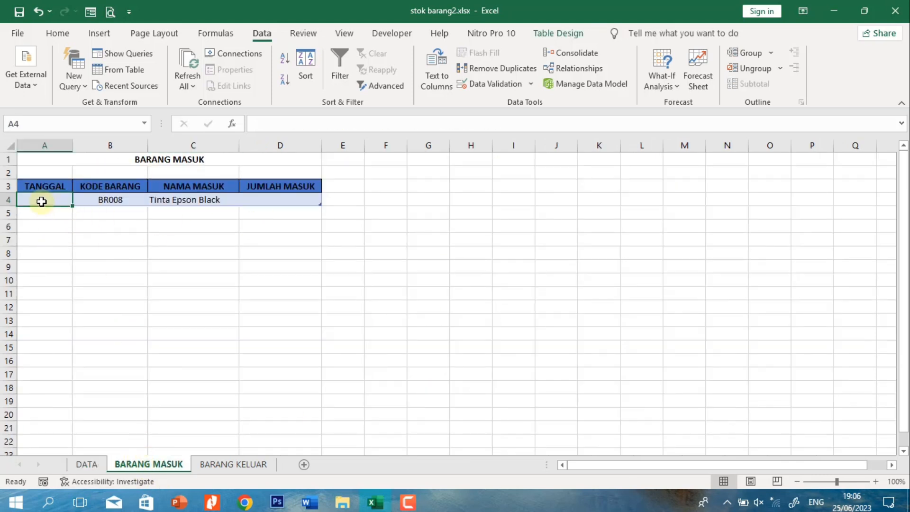
pyautogui.write('0')
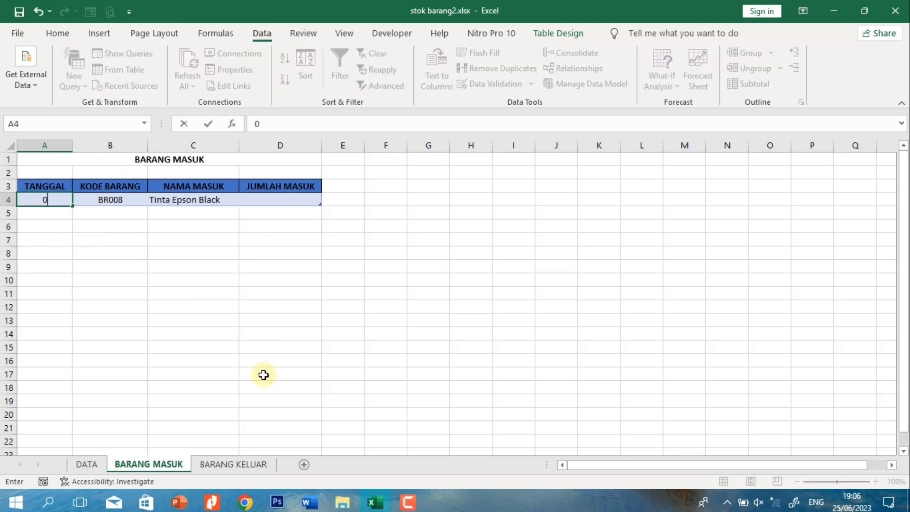
pyautogui.write('1/02/2023')
pyautogui.press('Return')
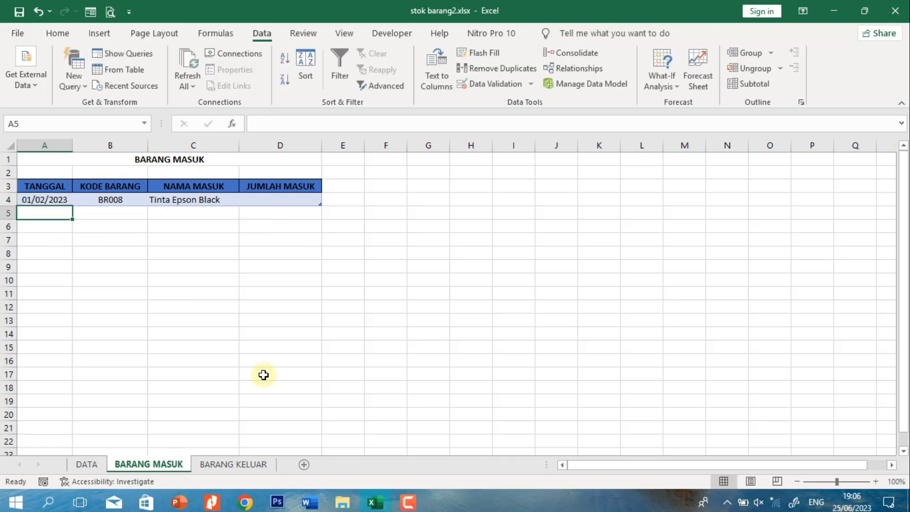
pyautogui.write('2/2/23')
pyautogui.press('Return')
pyautogui.write('3/02/2')
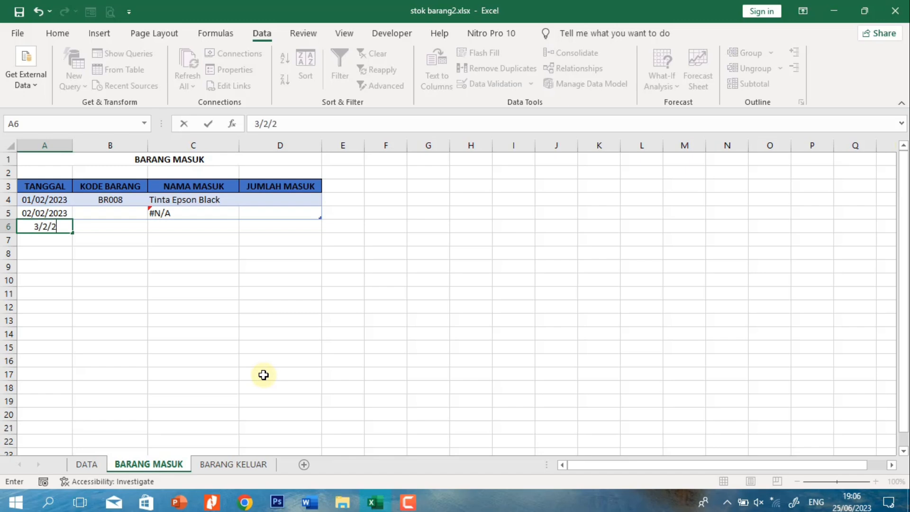
pyautogui.write('023')
pyautogui.press('Return')
pyautogui.write('4/')
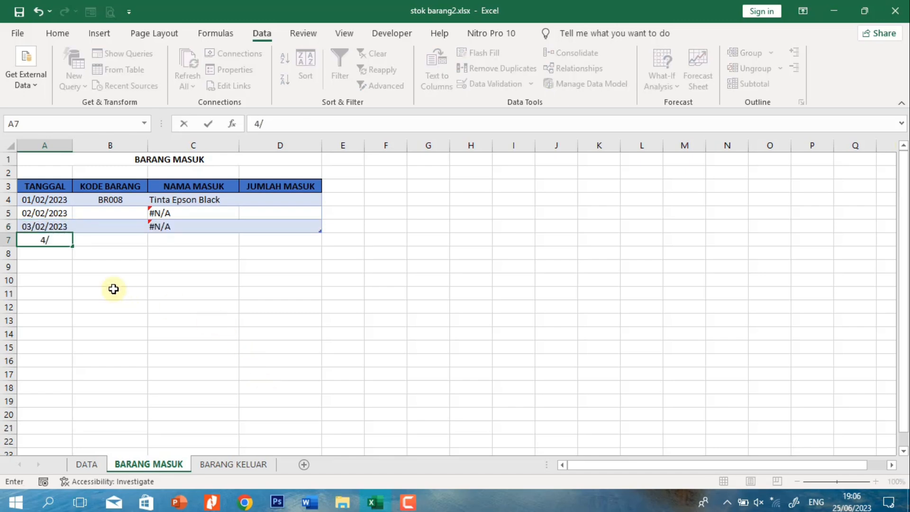
pyautogui.write('02/2023')
pyautogui.press('Return')
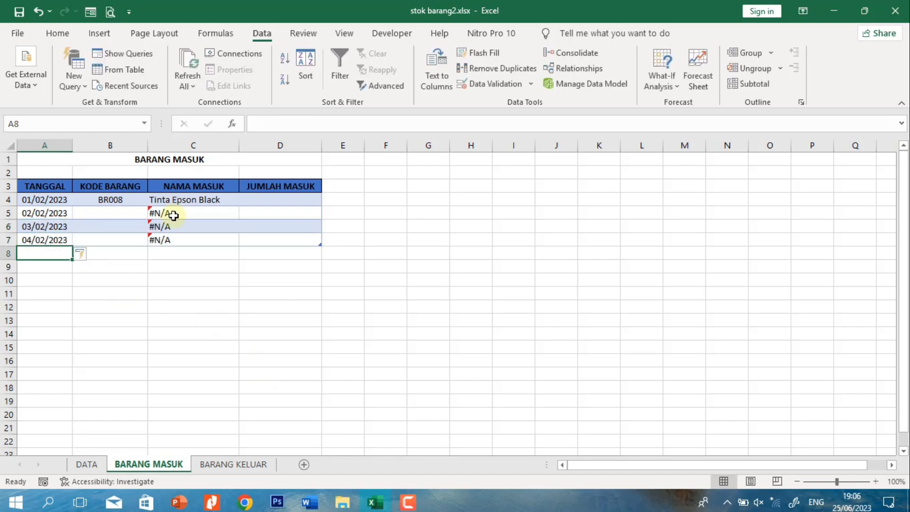
# Choose the item codes BR001, BR002 and BR005 in B5, B6 and B7 of BARANG MASUK and check the name lookups
pyautogui.click(118, 215)
pyautogui.click(155, 213)
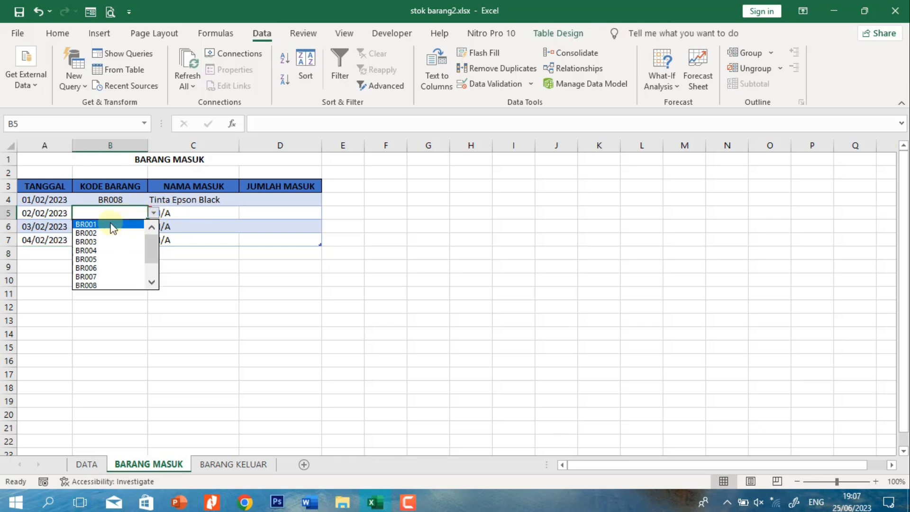
pyautogui.click(113, 227)
pyautogui.click(135, 227)
pyautogui.click(154, 226)
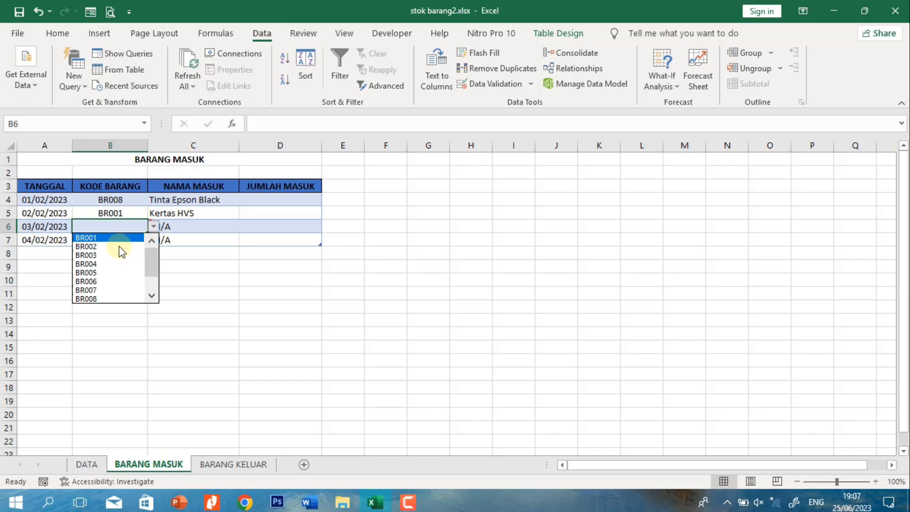
pyautogui.click(119, 247)
pyautogui.click(143, 240)
pyautogui.click(153, 240)
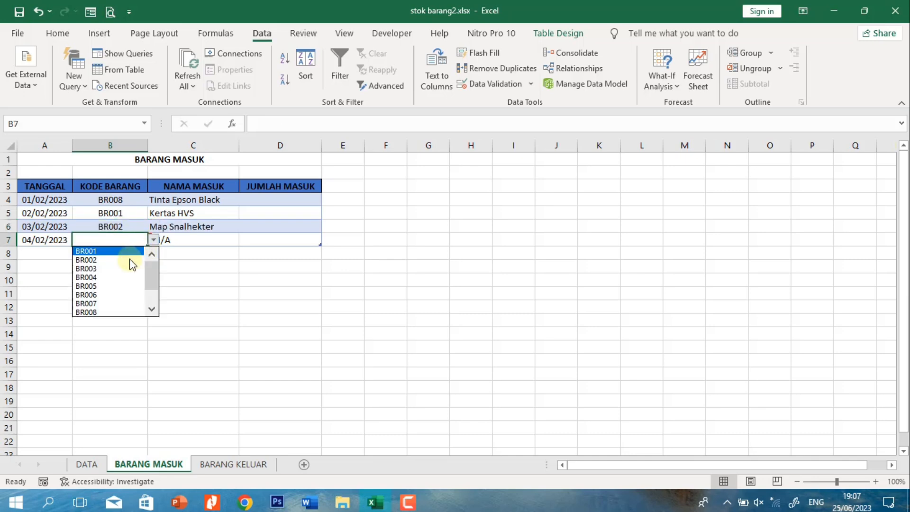
pyautogui.click(113, 288)
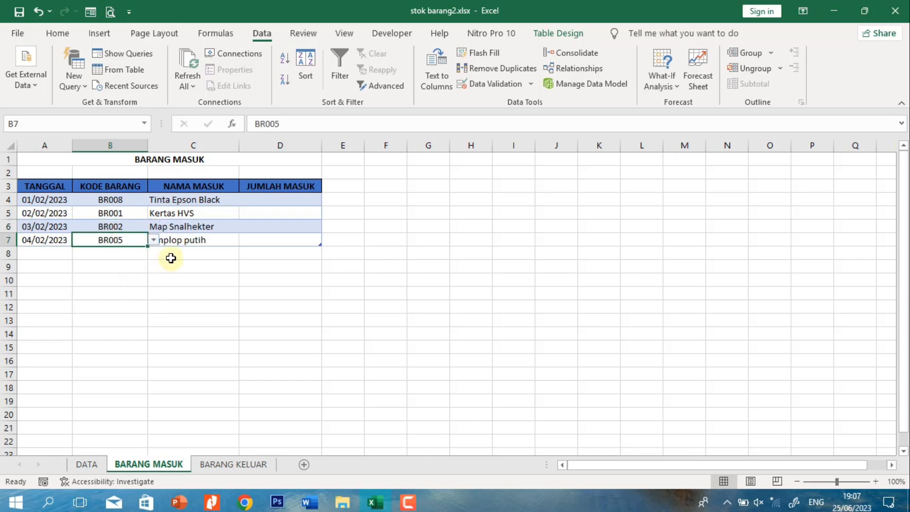
pyautogui.click(192, 226)
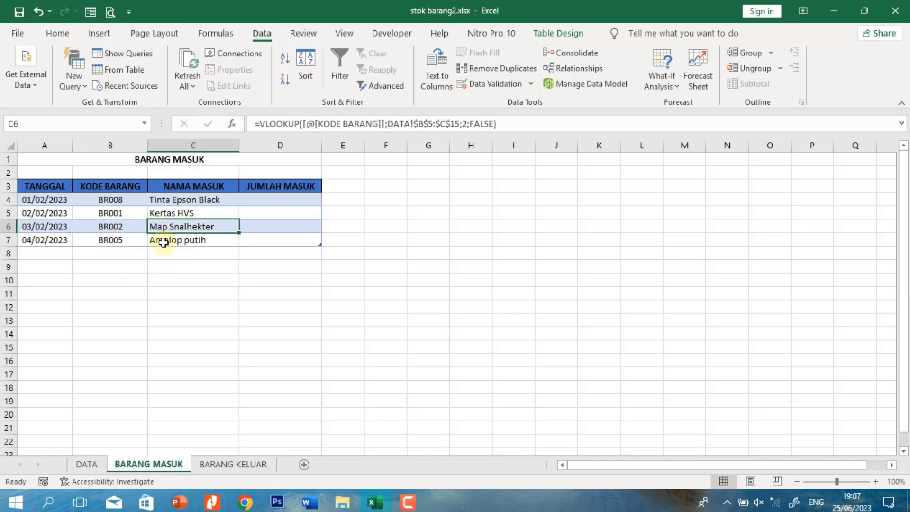
pyautogui.click(182, 213)
pyautogui.click(183, 253)
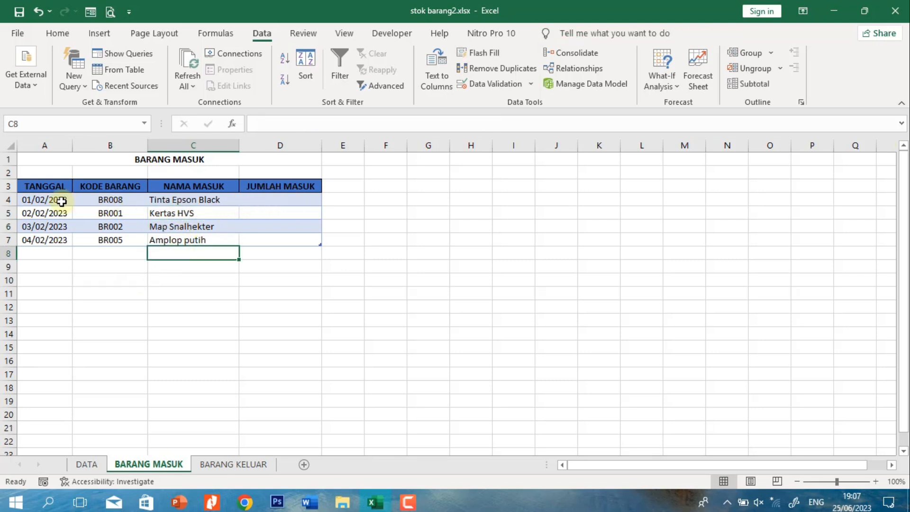
# Enter the incoming quantities 3, 10, 4 and 2 in JUMLAH MASUK cells D4:D7
pyautogui.click(292, 199)
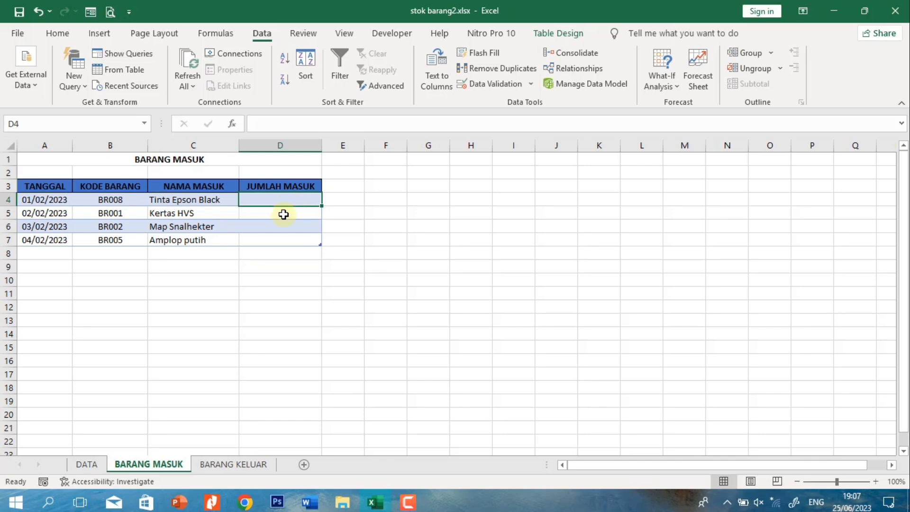
pyautogui.write('3')
pyautogui.press('Return')
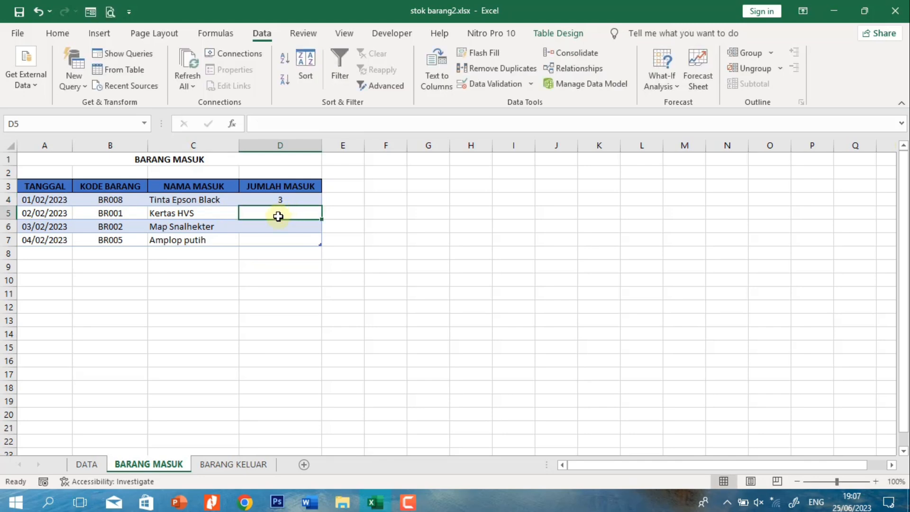
pyautogui.write('10')
pyautogui.press('Return')
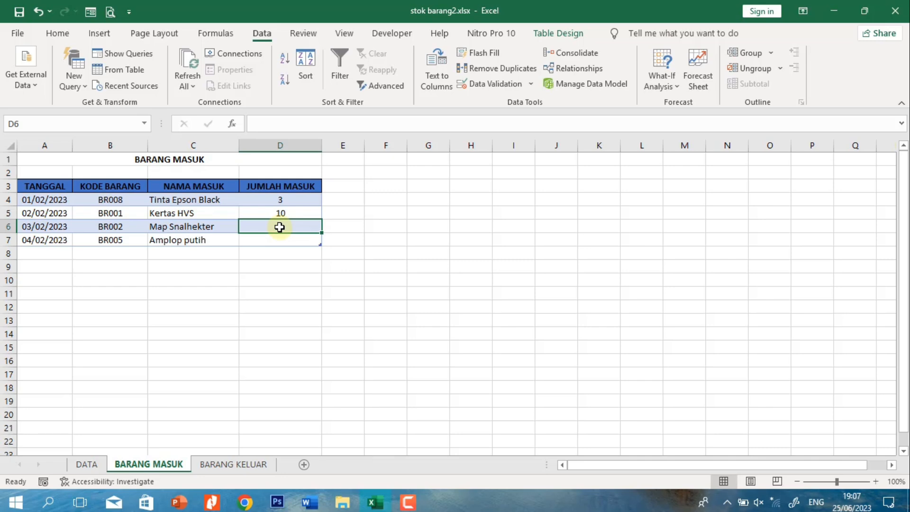
pyautogui.write('4')
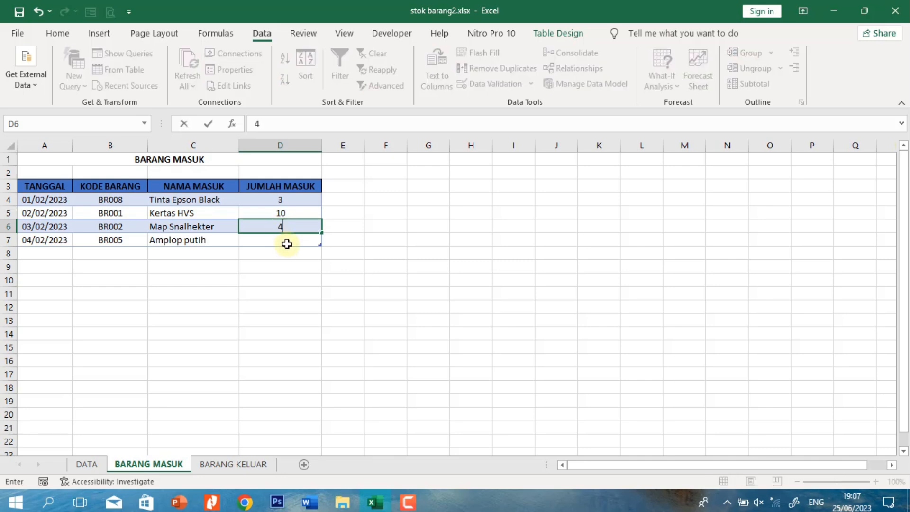
pyautogui.press('Return')
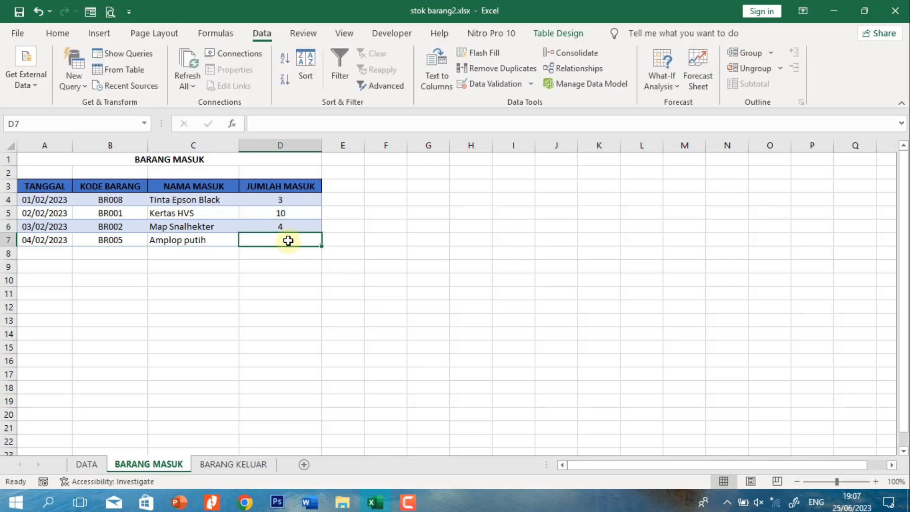
pyautogui.write('2')
pyautogui.press('Return')
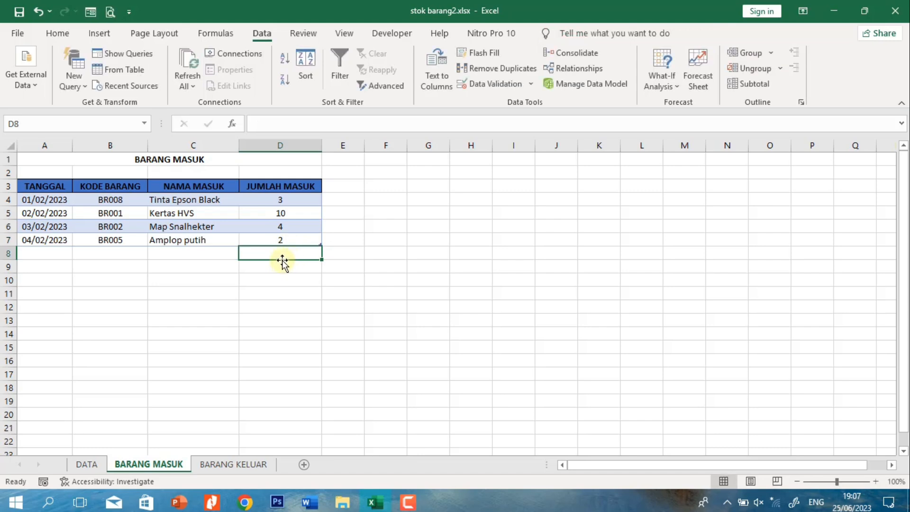
# Enter the dates 01/03/2023, 02/03/2023, 03/03/2023 and 04/03/2023 in TANGGAL cells A4:A7 of BARANG KELUAR
pyautogui.click(220, 466)
pyautogui.click(60, 206)
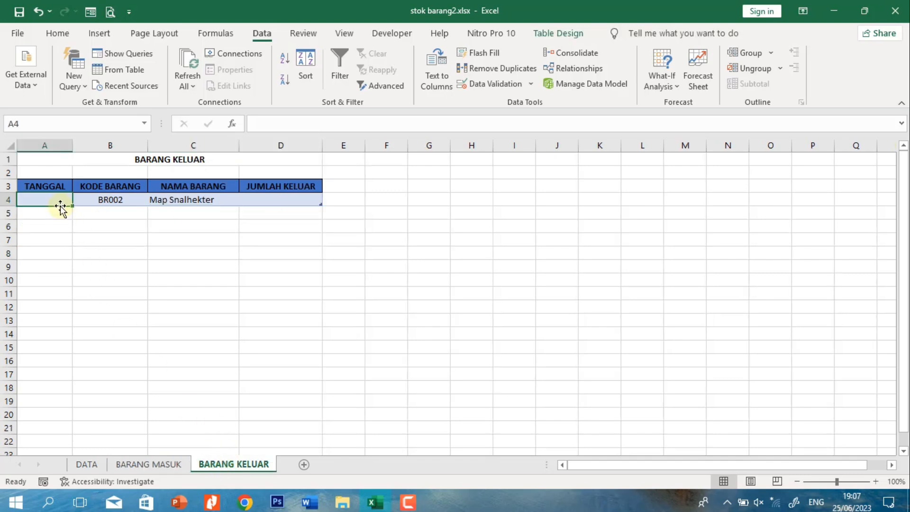
pyautogui.write('1/03/2')
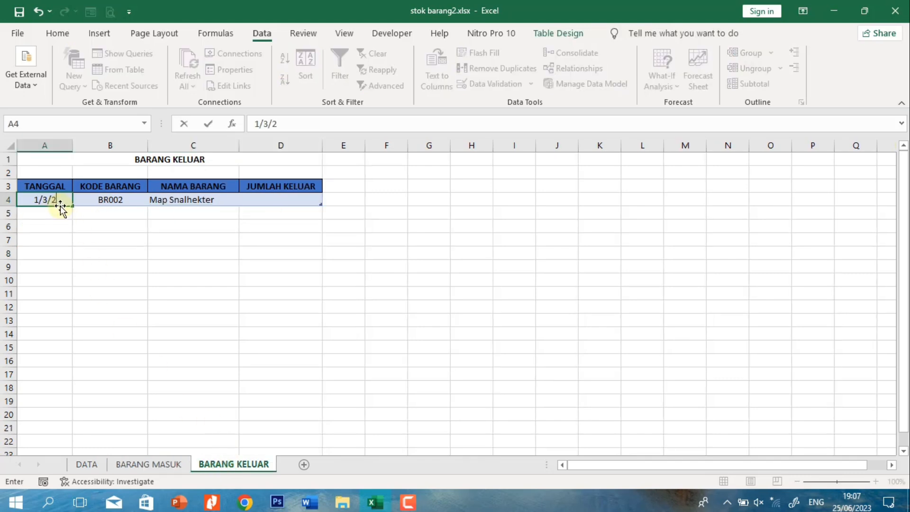
pyautogui.write('023')
pyautogui.press('Return')
pyautogui.write('2/3/2023')
pyautogui.press('Return')
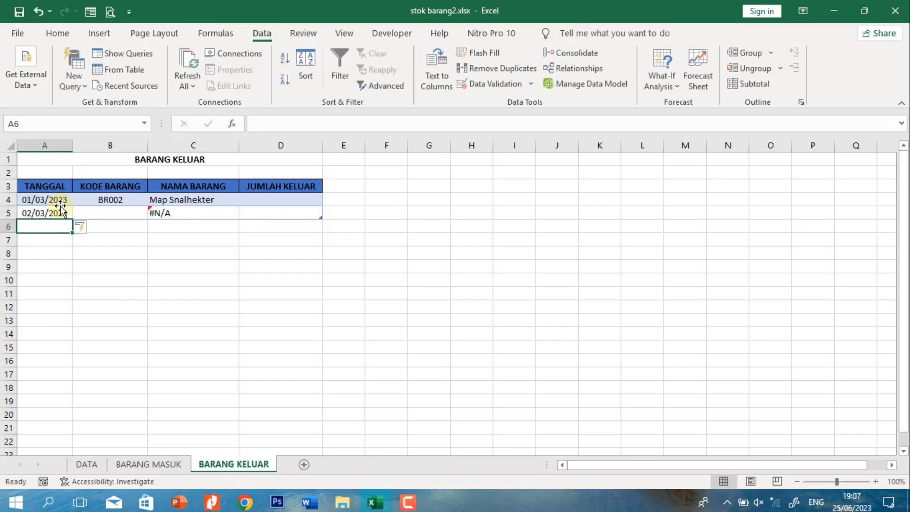
pyautogui.write('3/3/2023')
pyautogui.press('Return')
pyautogui.write('4/')
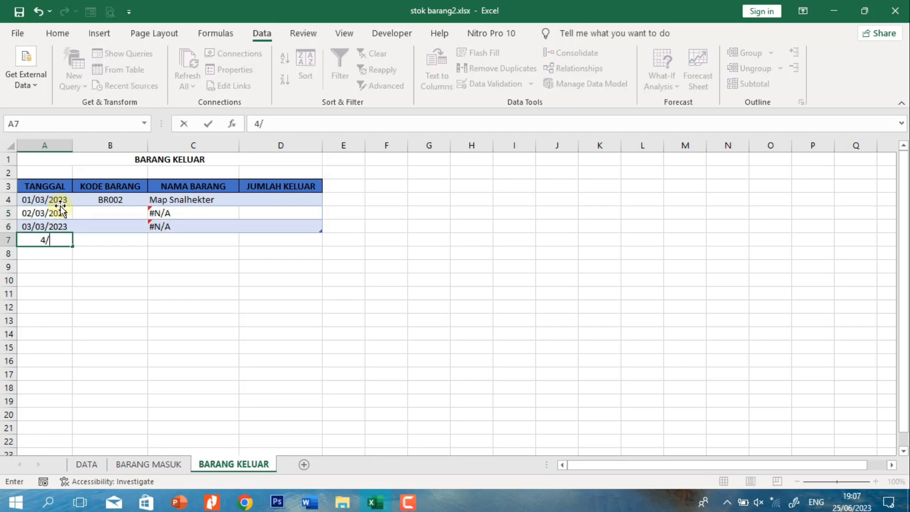
pyautogui.write('03/2023')
pyautogui.press('Return')
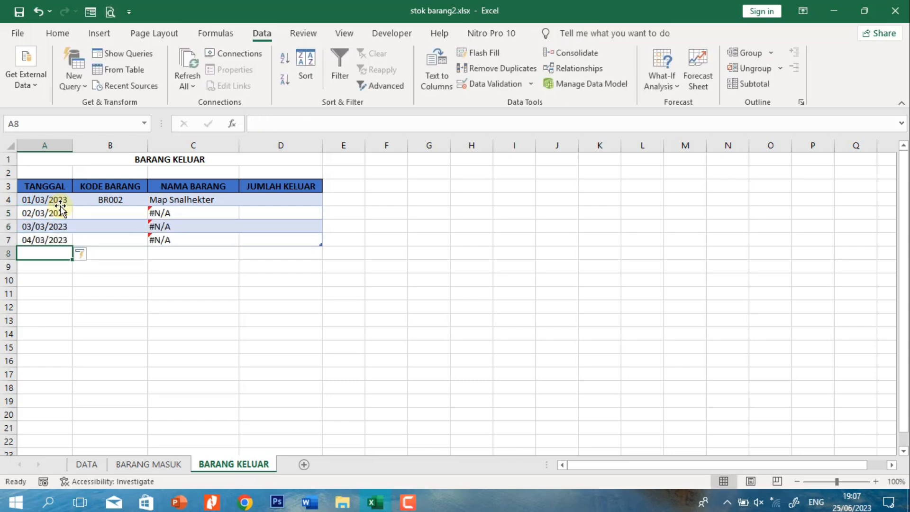
# Choose the item codes BR001, BR005 and BR008 in B5, B6 and B7 of BARANG KELUAR, consulting the codes listed in BARANG MASUK
pyautogui.click(149, 464)
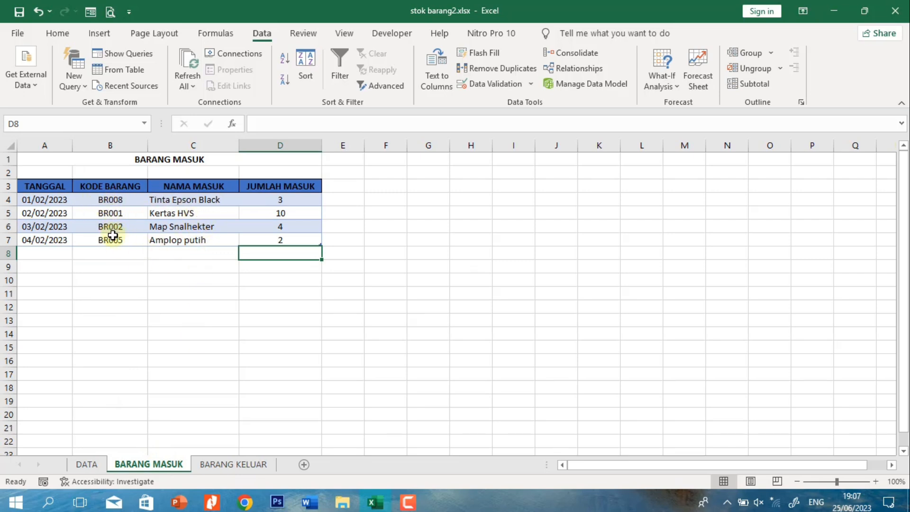
pyautogui.click(235, 464)
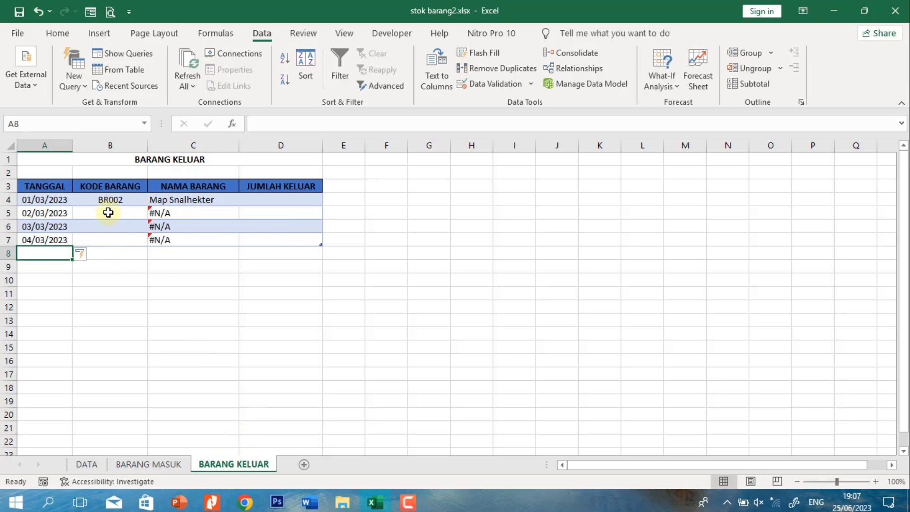
pyautogui.click(134, 215)
pyautogui.click(154, 214)
pyautogui.click(128, 225)
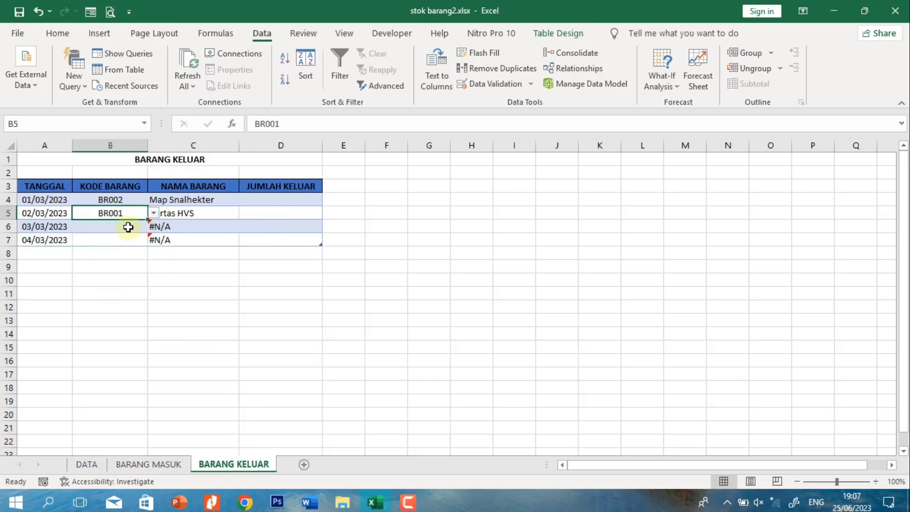
pyautogui.click(128, 227)
pyautogui.click(154, 227)
pyautogui.click(116, 273)
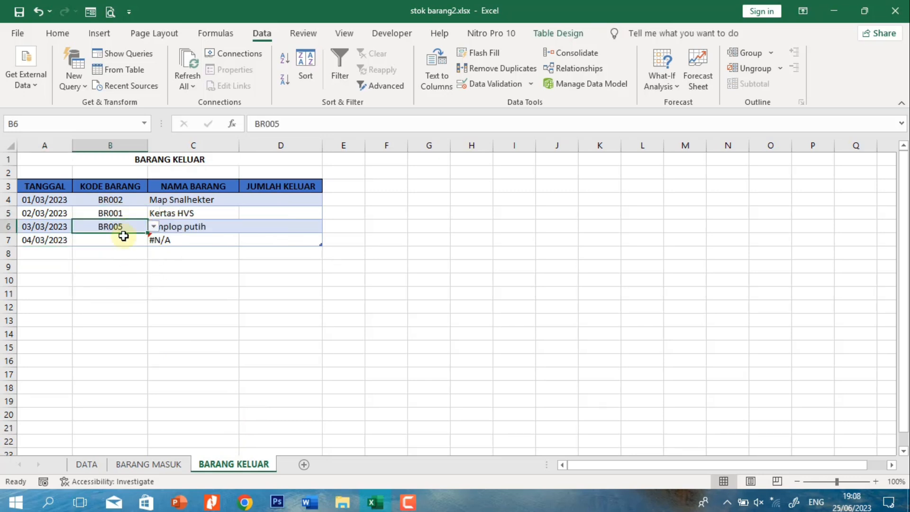
pyautogui.click(135, 241)
pyautogui.click(154, 240)
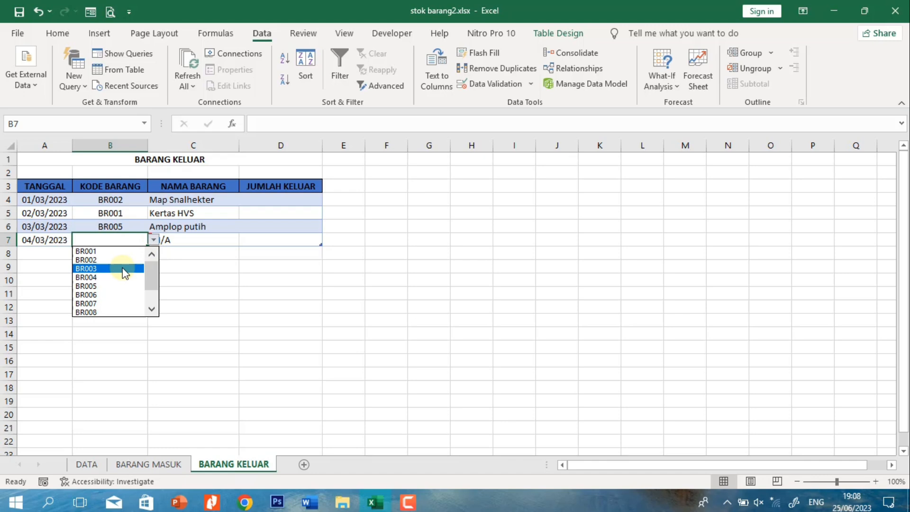
pyautogui.click(113, 312)
# Enter the outgoing quantities 2 and 5 in JUMLAH KELUAR cells D4 and D5, checking them against the BARANG MASUK quantities
pyautogui.click(270, 199)
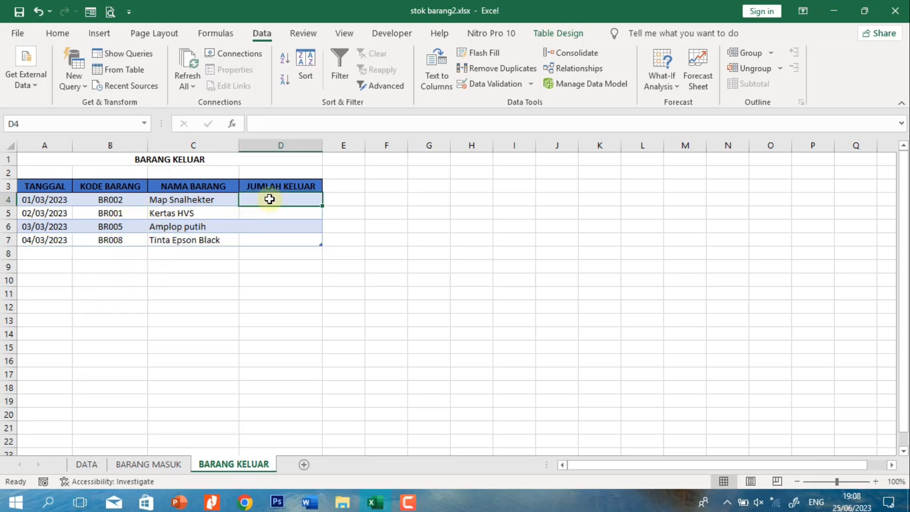
pyautogui.click(149, 464)
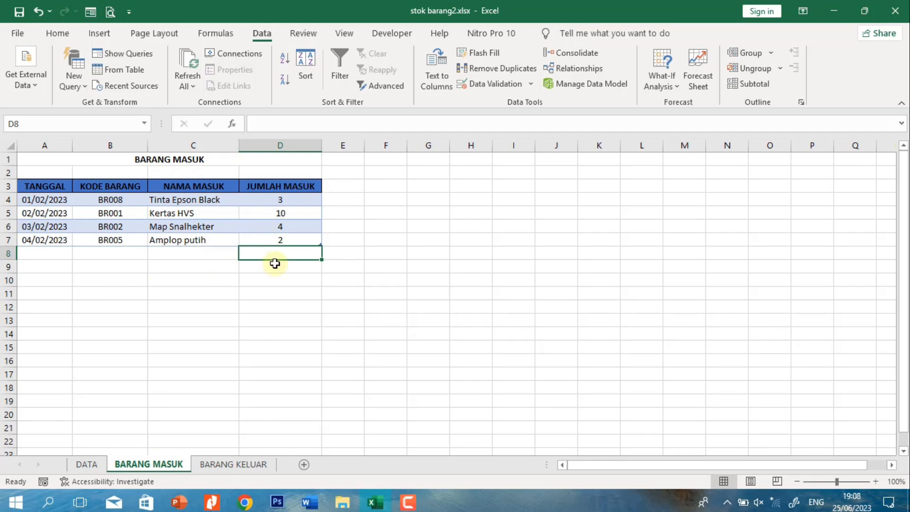
pyautogui.click(238, 465)
pyautogui.write('2')
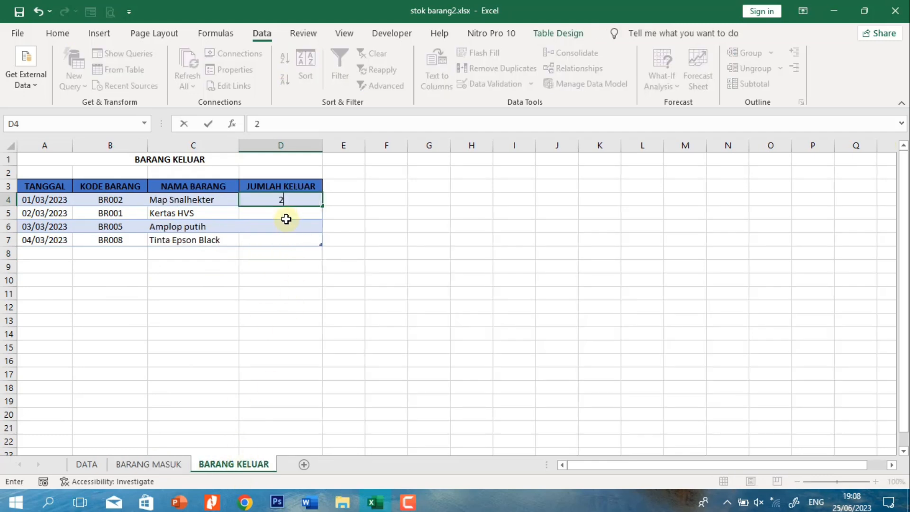
pyautogui.press('Return')
pyautogui.click(148, 465)
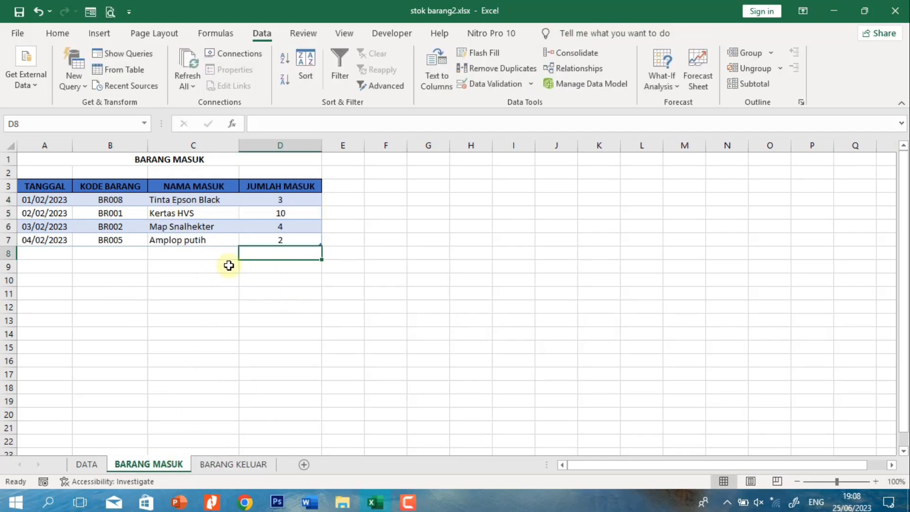
pyautogui.click(211, 466)
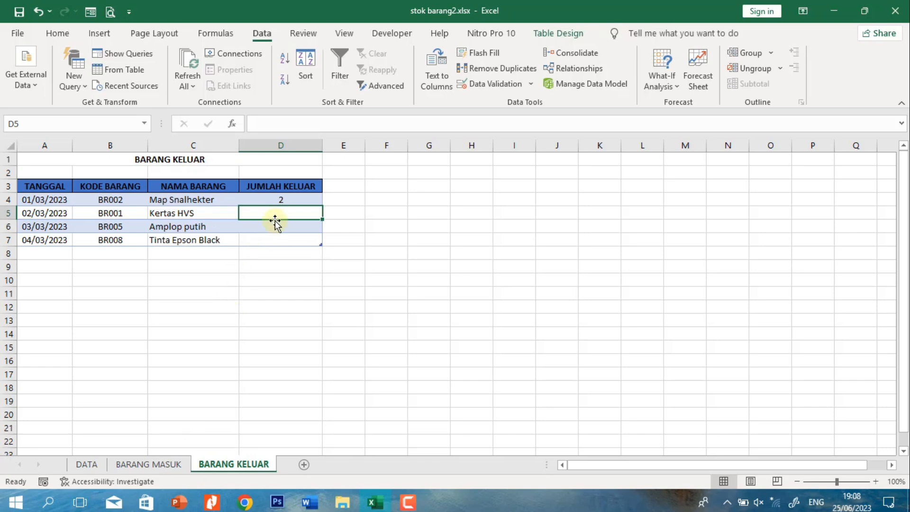
pyautogui.write('5')
pyautogui.click(209, 238)
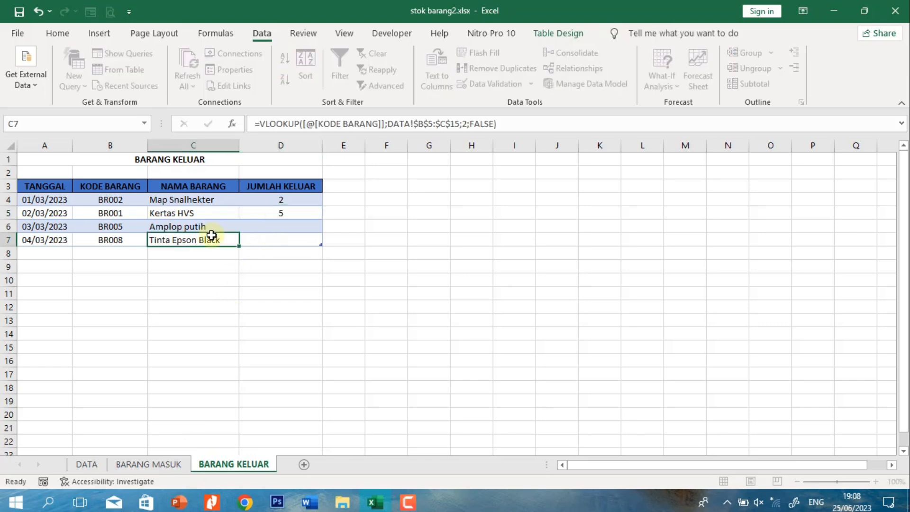
# Enter the outgoing quantities 1 and 3 in JUMLAH KELUAR cells D6 and D7 after comparing with the BARANG MASUK quantities
pyautogui.click(171, 466)
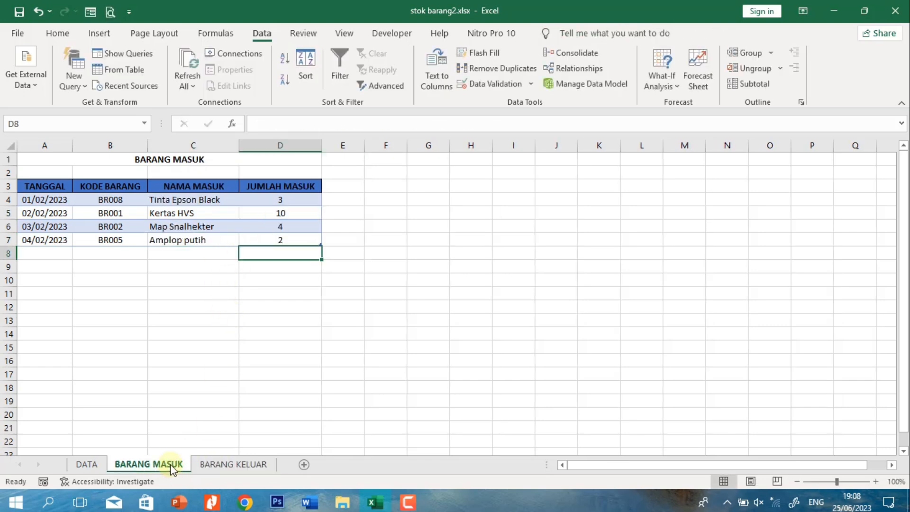
pyautogui.click(227, 465)
pyautogui.click(277, 223)
pyautogui.write('1')
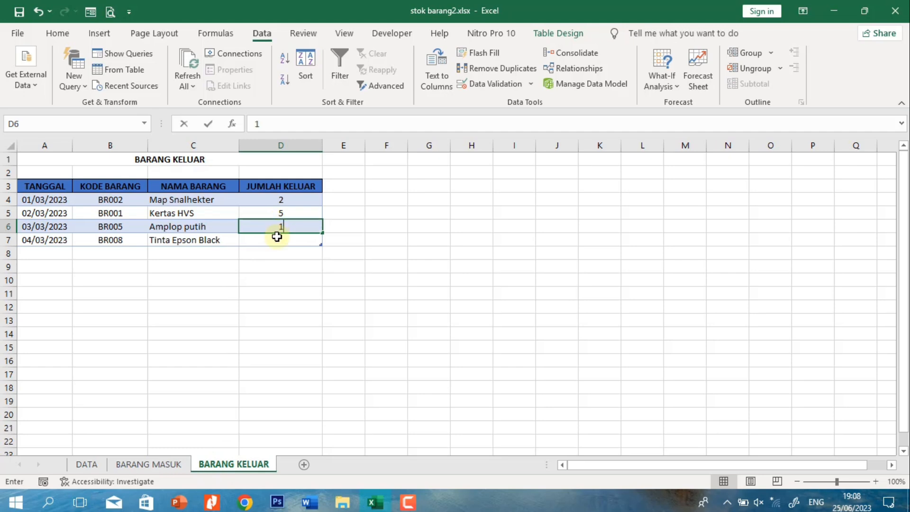
pyautogui.press('Return')
pyautogui.click(178, 466)
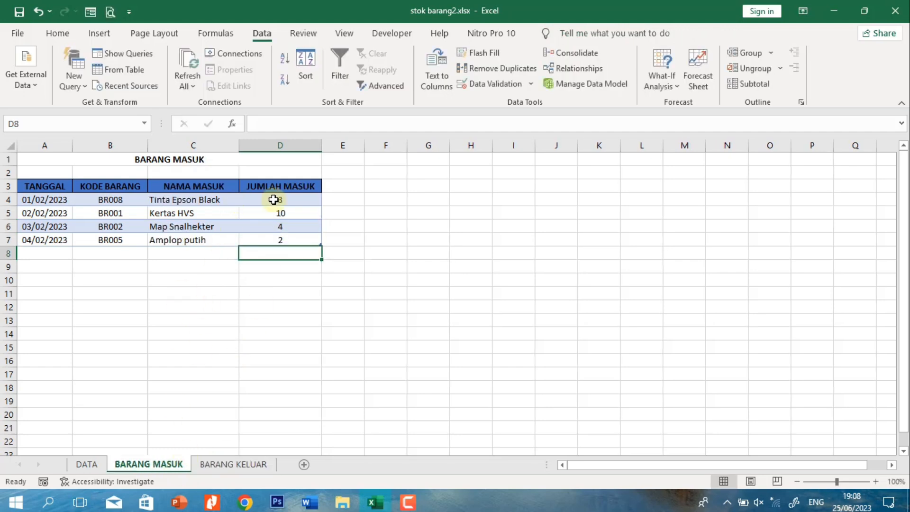
pyautogui.click(213, 466)
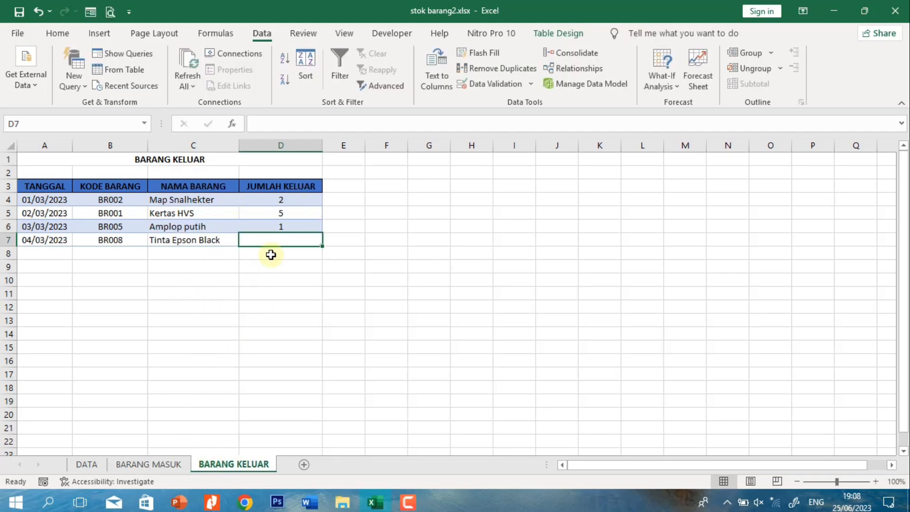
pyautogui.write('3')
pyautogui.click(271, 280)
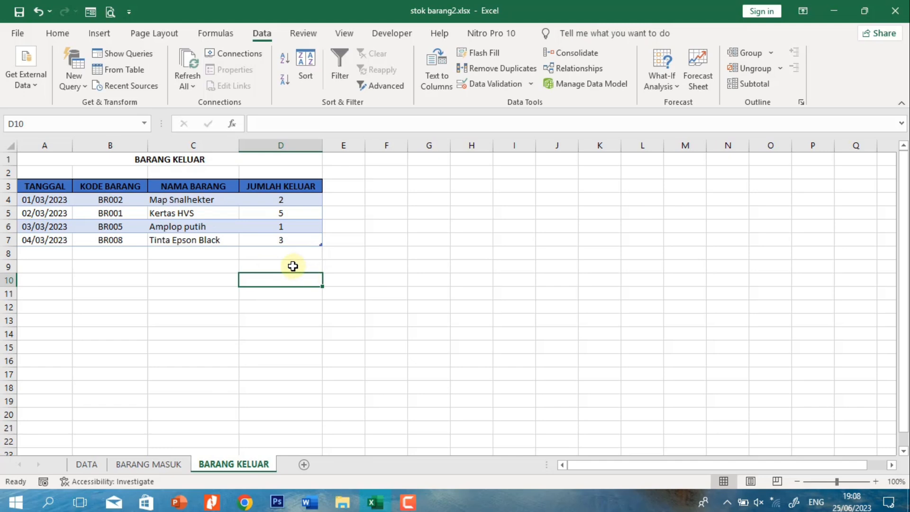
# Enter =SUMIF(Table3[KODE BARANG];DATA!$B$5:$B$15;Table3[JUMLAH MASUK]) in the PERSEDIAAN MASUK JUMLAH cell H5 of the DATA sheet
pyautogui.click(160, 466)
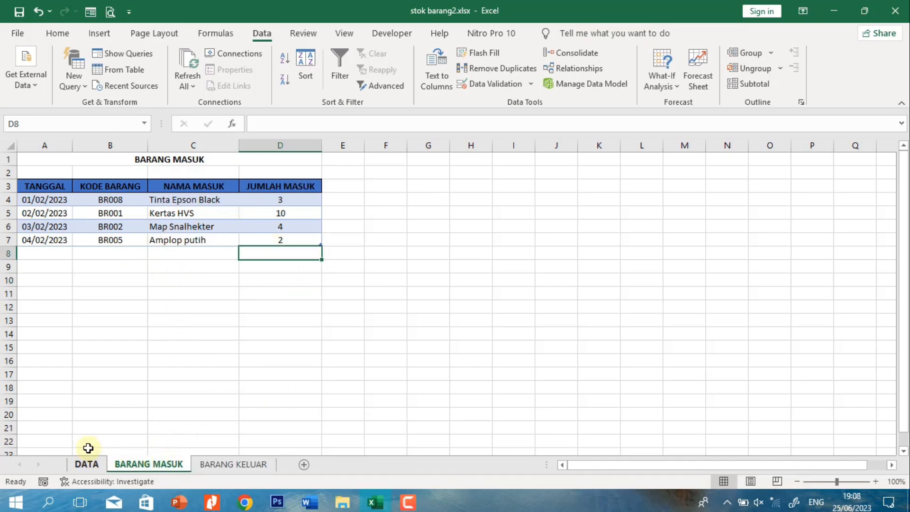
pyautogui.click(86, 464)
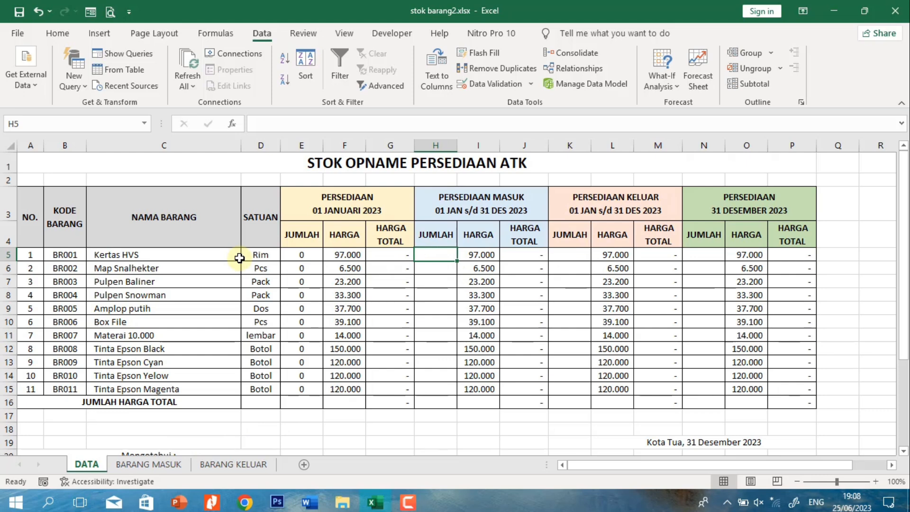
pyautogui.write('=SUM')
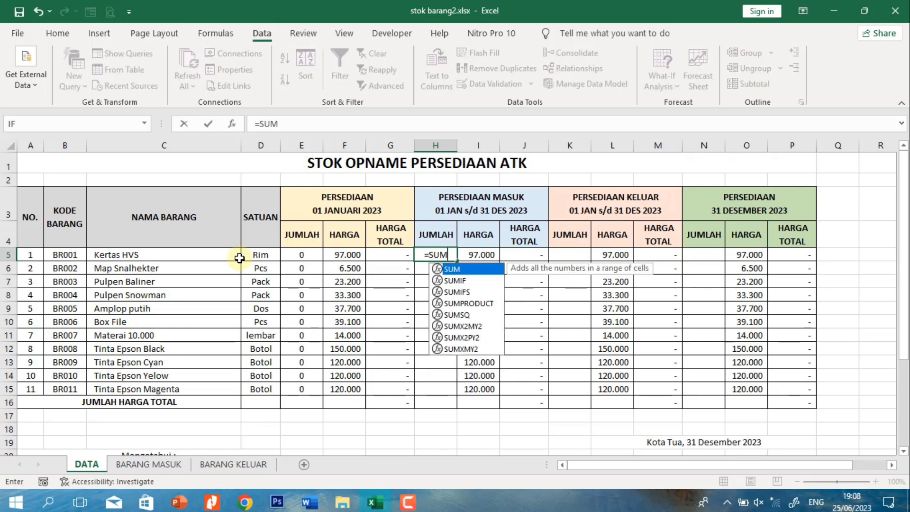
pyautogui.write('IF(')
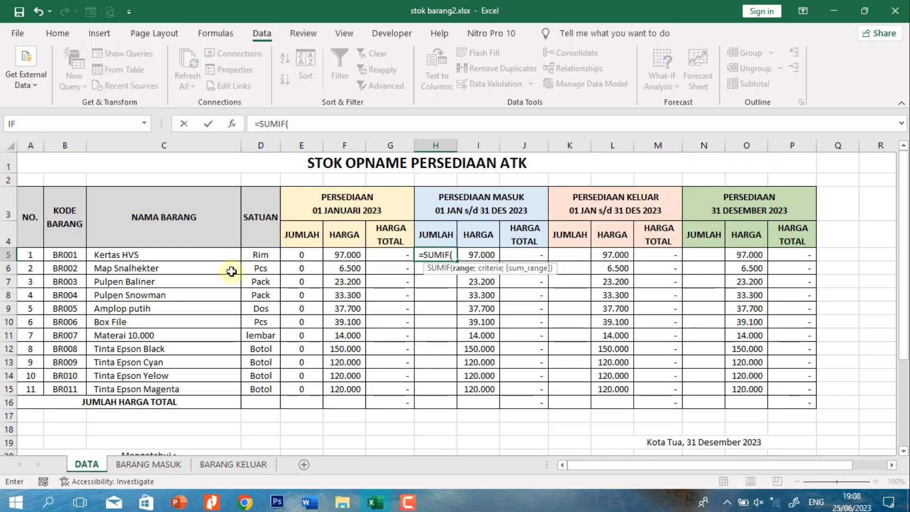
pyautogui.click(141, 469)
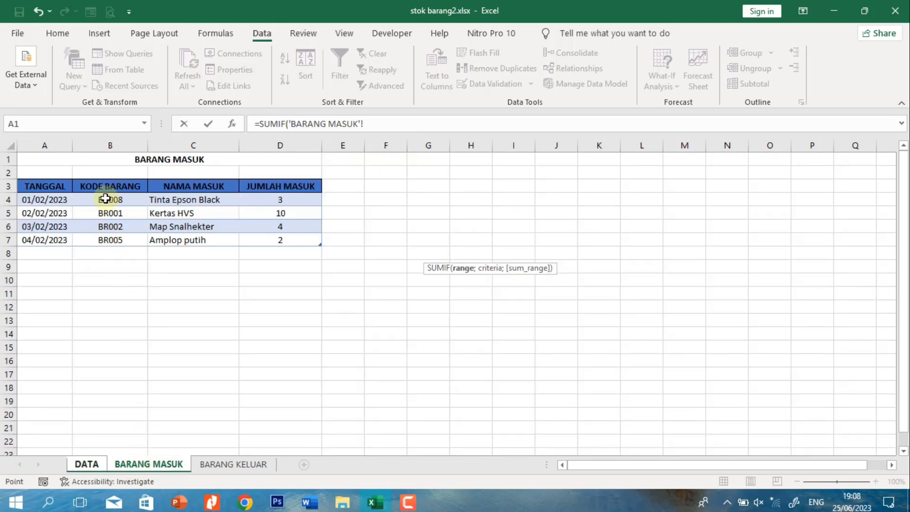
pyautogui.moveTo(105, 198); pyautogui.dragTo(110, 238)
pyautogui.write(';')
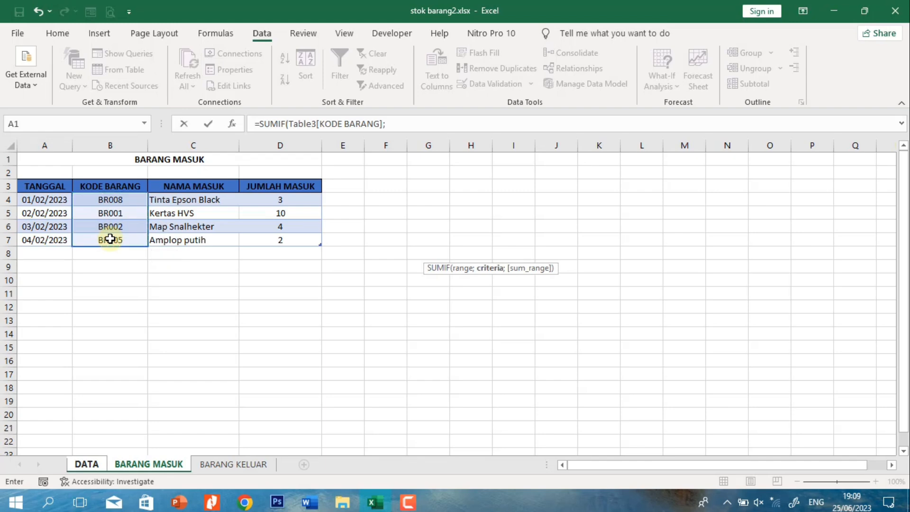
pyautogui.click(83, 465)
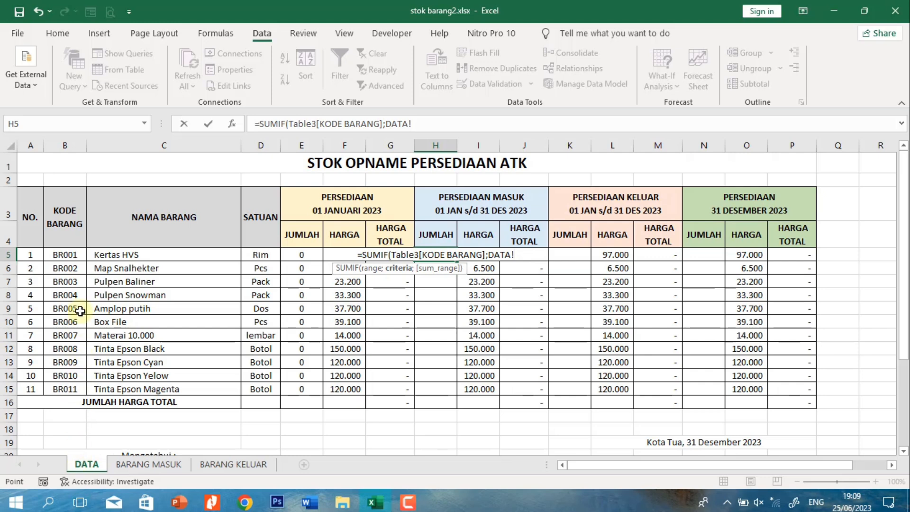
pyautogui.moveTo(69, 253); pyautogui.dragTo(65, 386)
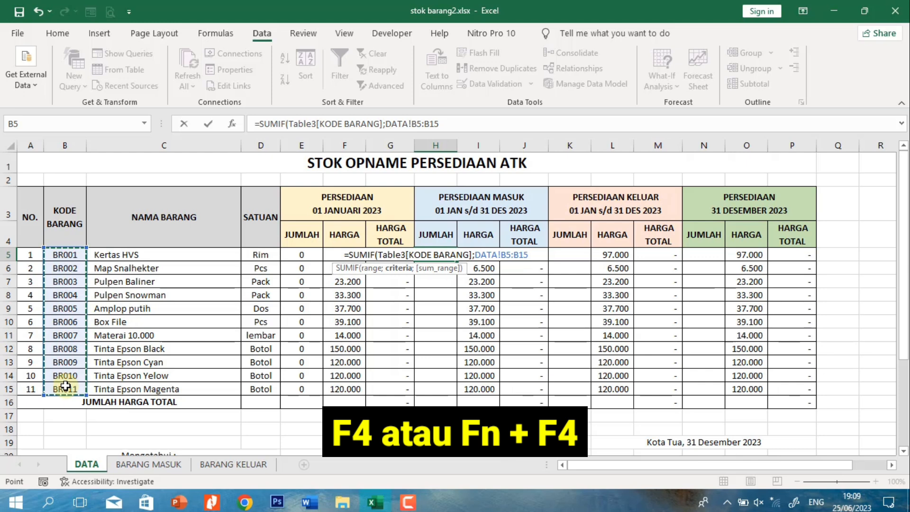
pyautogui.press('F4')
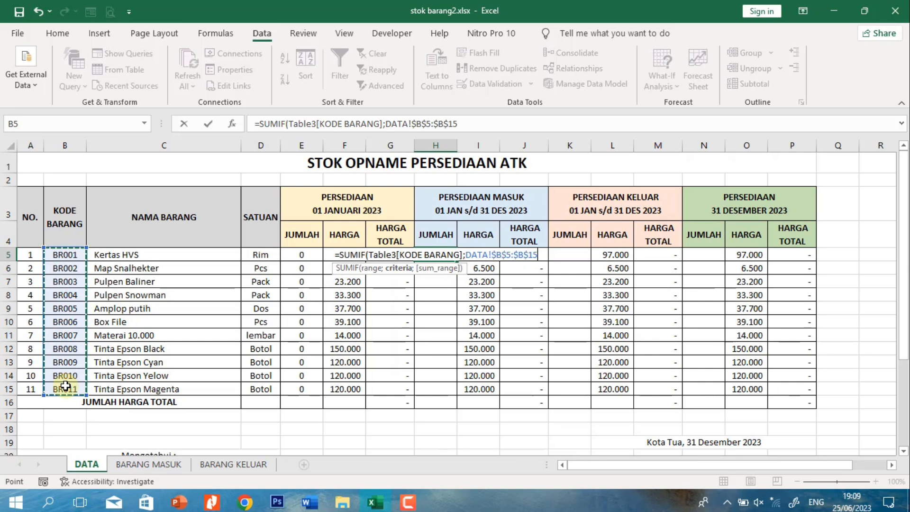
pyautogui.write(';')
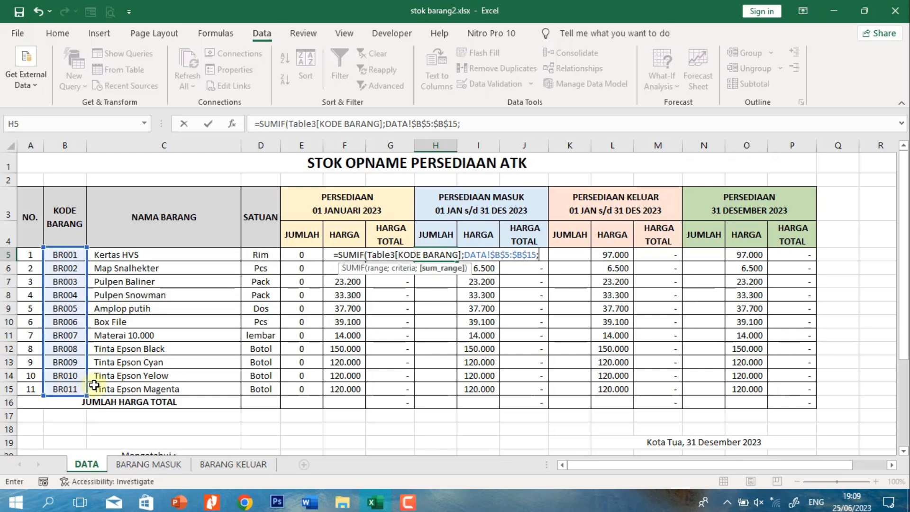
pyautogui.click(142, 464)
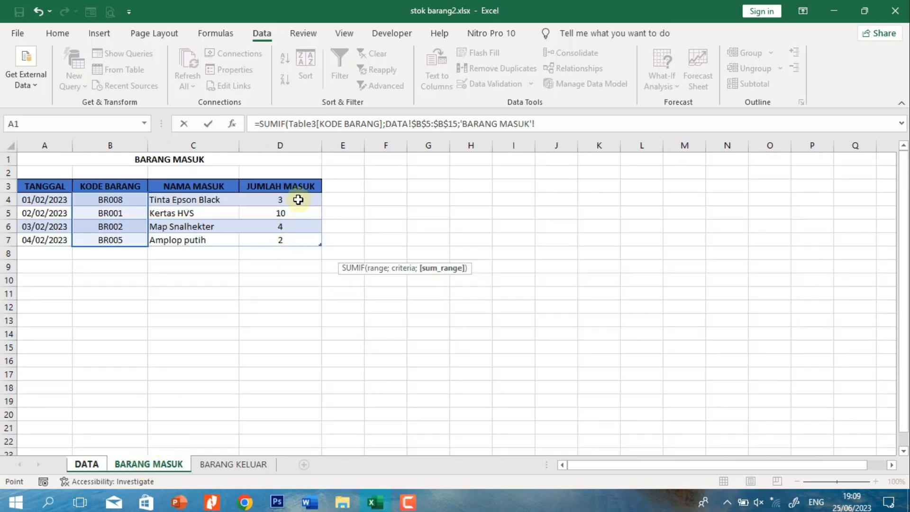
pyautogui.moveTo(280, 201); pyautogui.dragTo(288, 240)
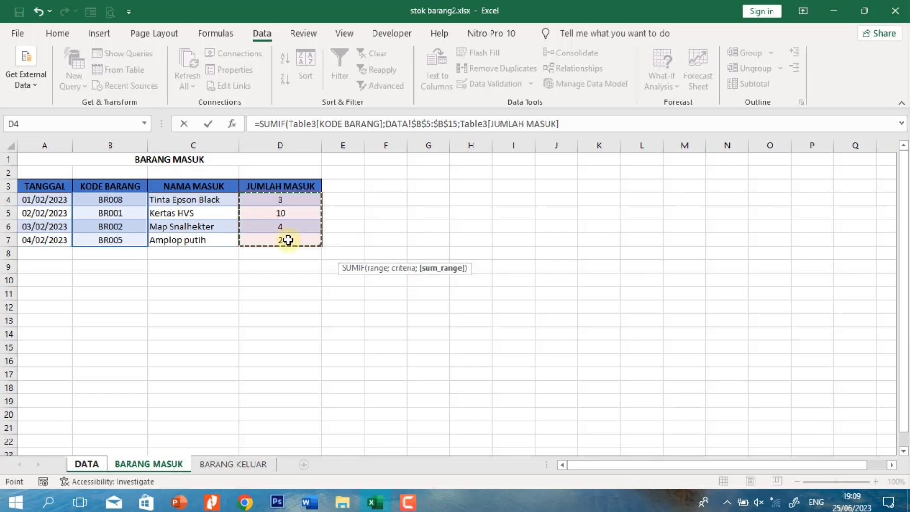
pyautogui.press('Return')
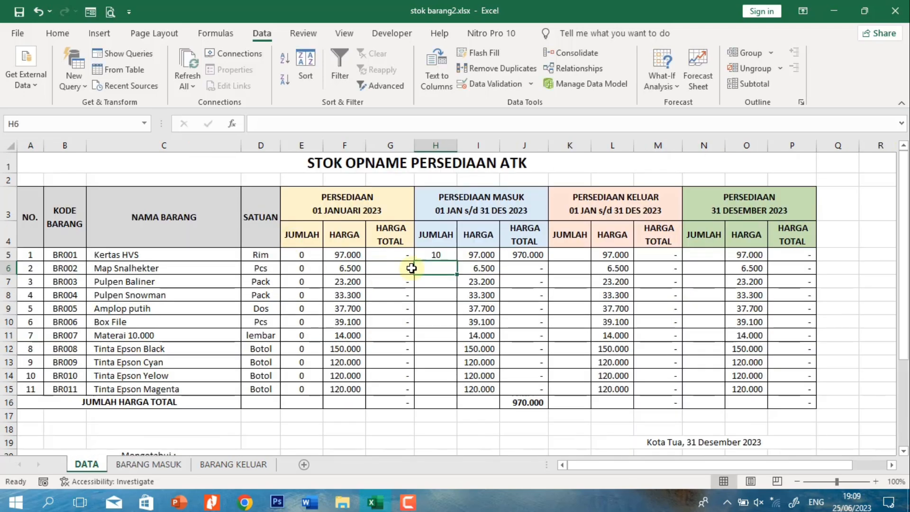
pyautogui.click(446, 255)
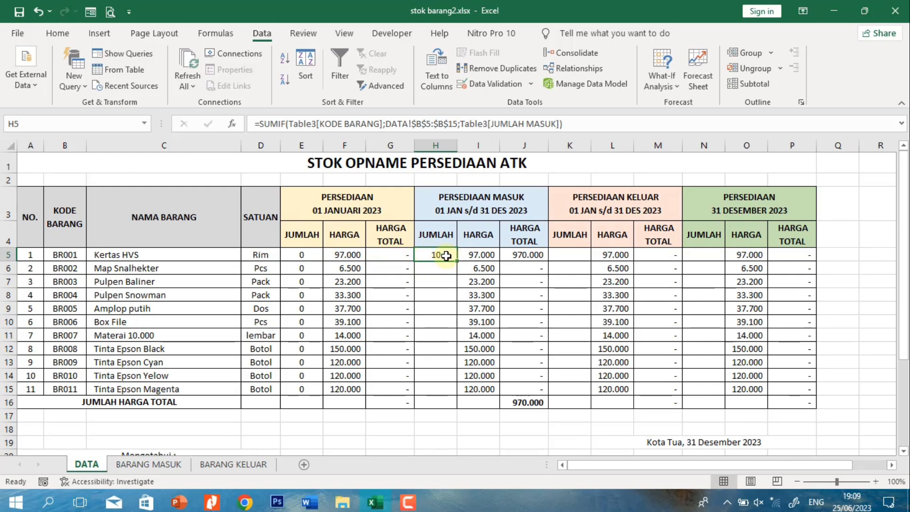
# Copy the SUMIF formula from H5 down through H15 on DATA, checking the incoming quantities against the BARANG MASUK table
pyautogui.click(141, 464)
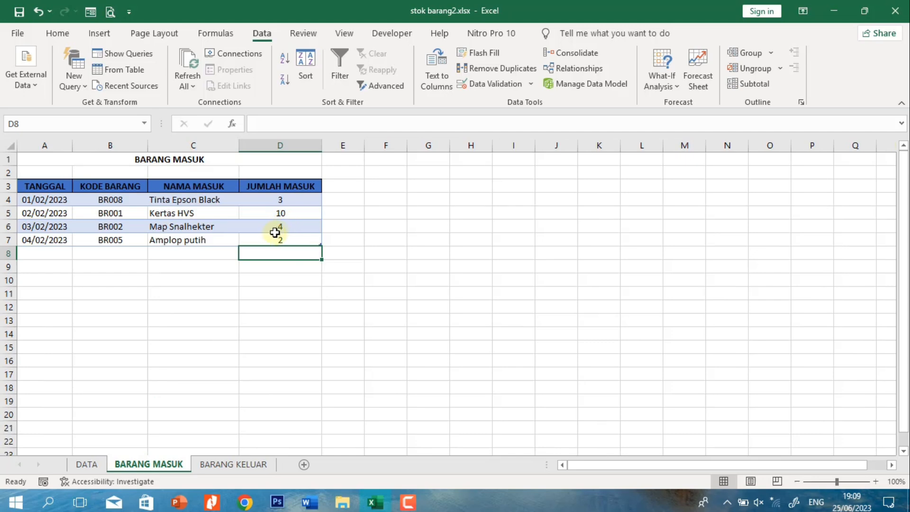
pyautogui.click(280, 213)
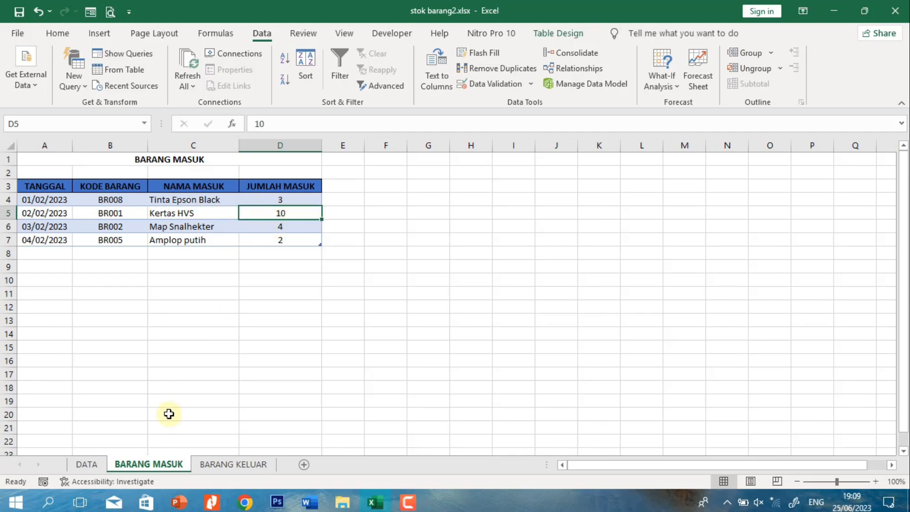
pyautogui.click(86, 462)
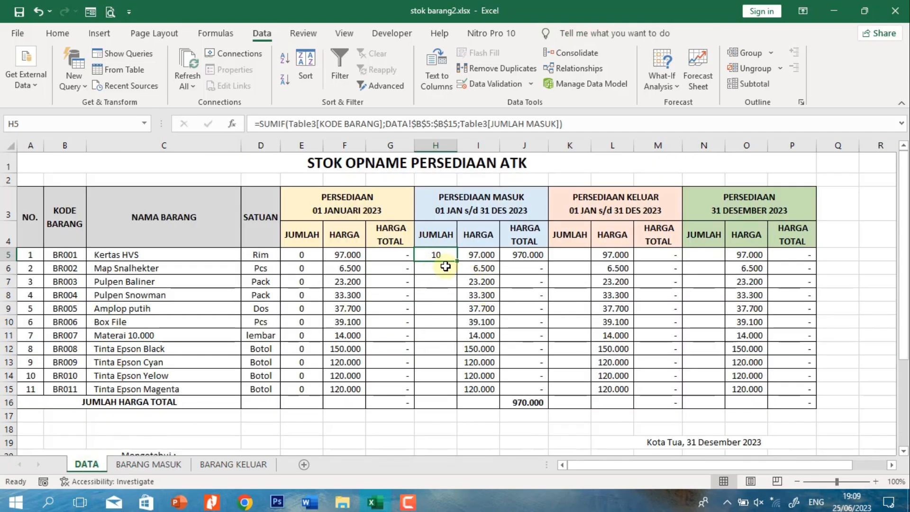
pyautogui.moveTo(457, 262); pyautogui.dragTo(459, 395)
pyautogui.click(450, 388)
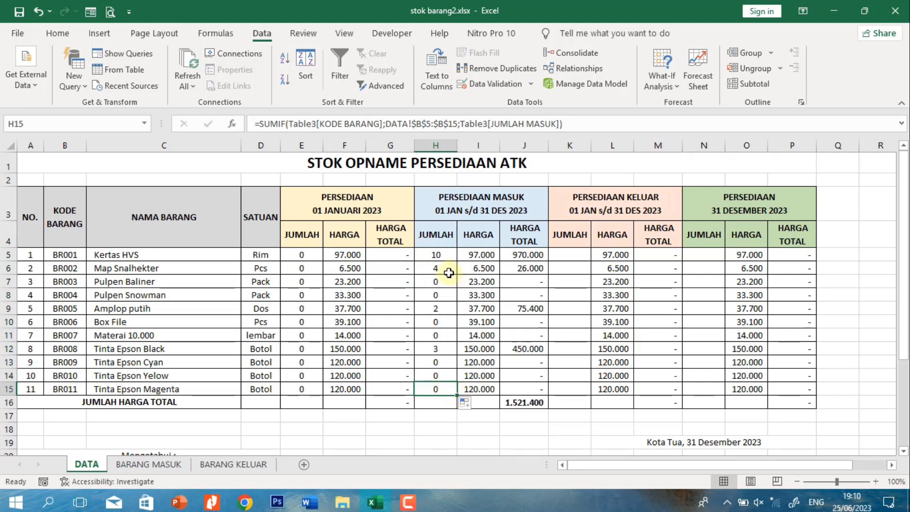
pyautogui.click(447, 272)
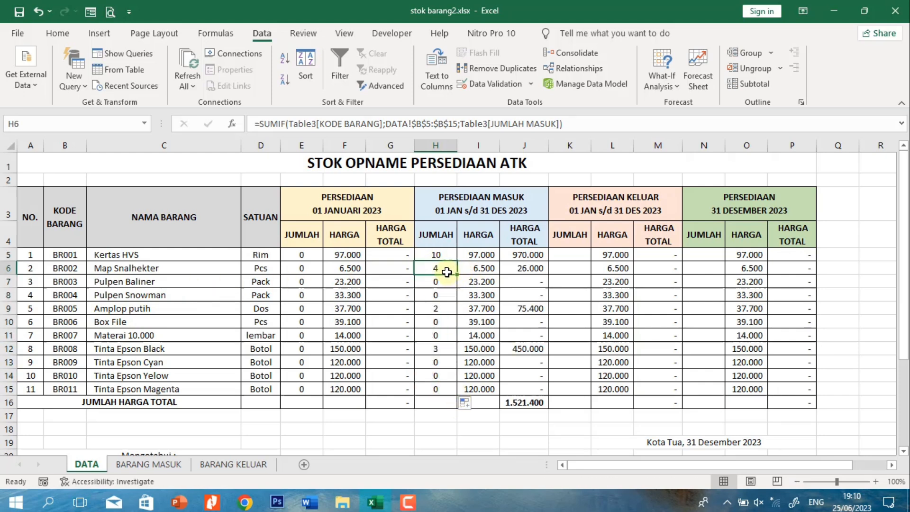
pyautogui.click(449, 307)
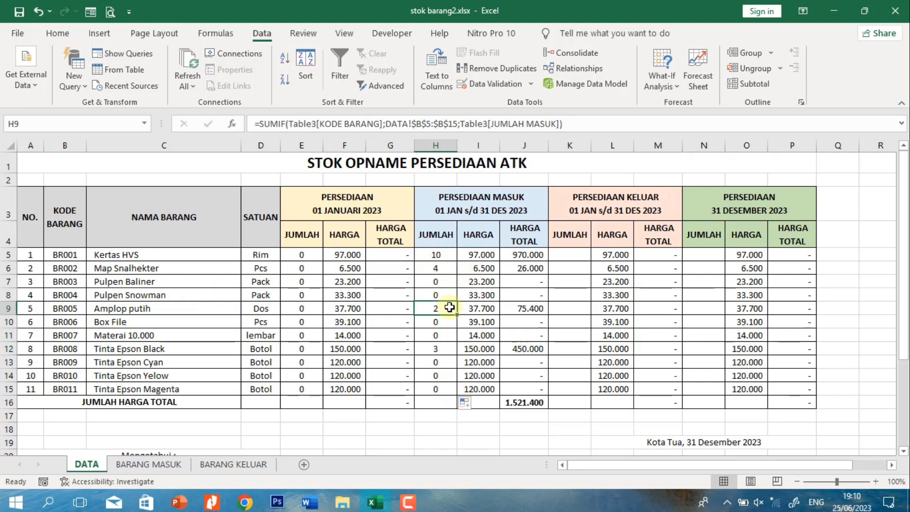
pyautogui.click(444, 346)
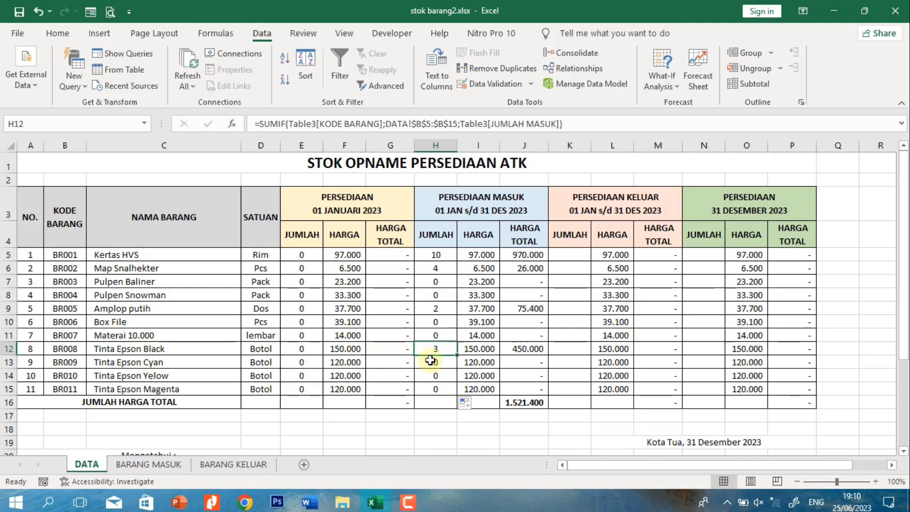
pyautogui.click(148, 464)
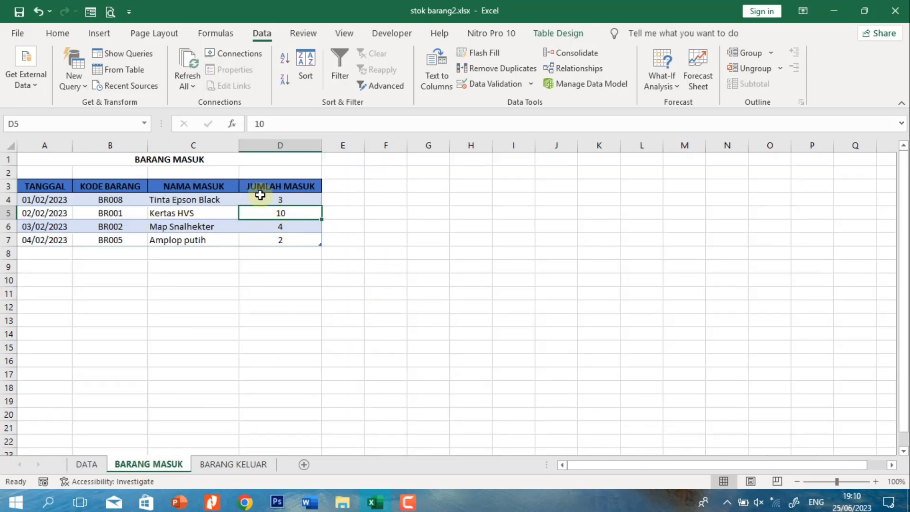
pyautogui.click(85, 464)
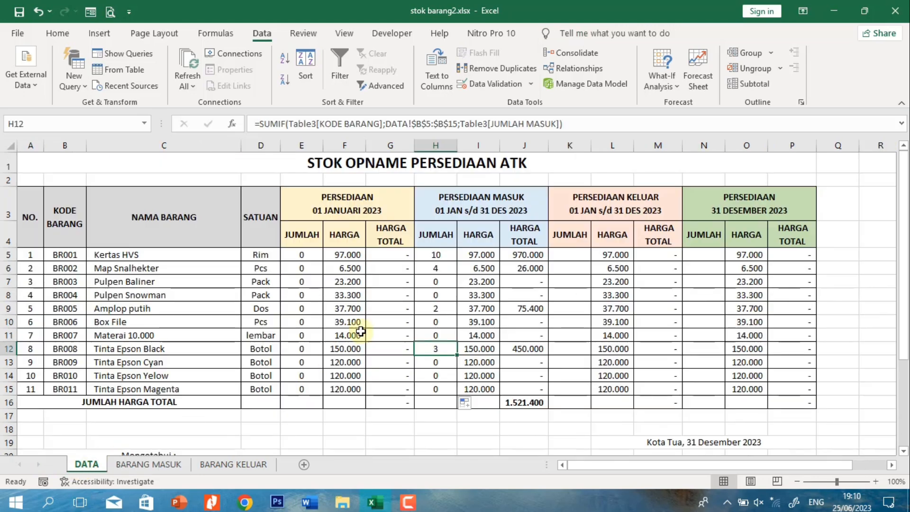
# Enter =SUMIF(Table4[KODE BARANG];DATA!$B$5:$B$15;Table4[JUMLAH KELUAR]) in the PERSEDIAAN KELUAR JUMLAH cell K5 of the DATA sheet
pyautogui.click(580, 257)
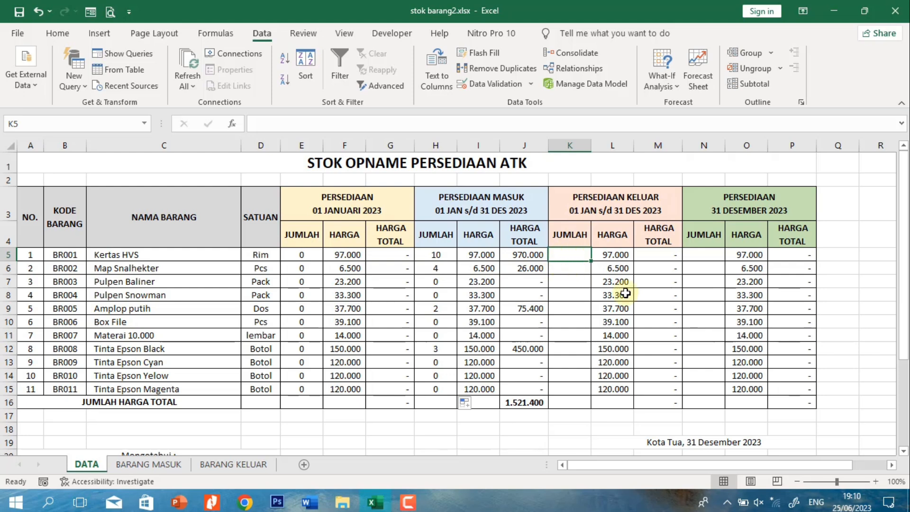
pyautogui.write('=SUM')
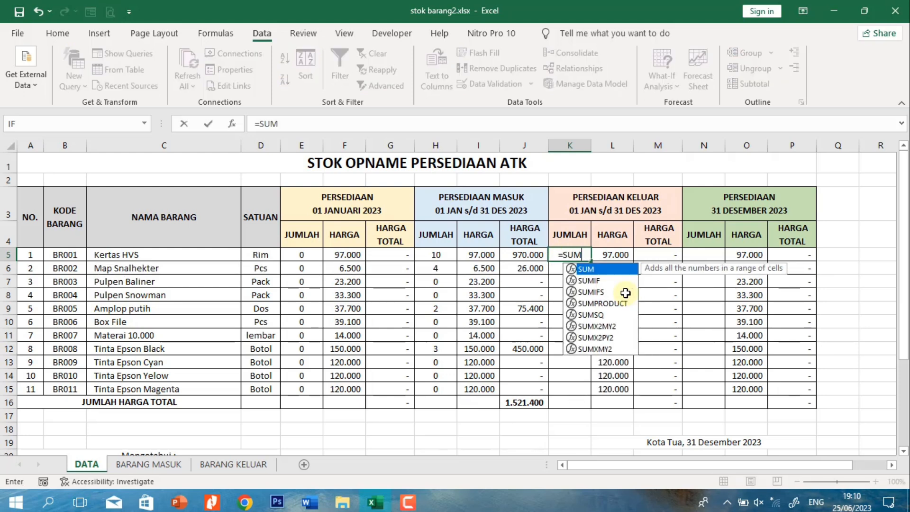
pyautogui.write('IF(')
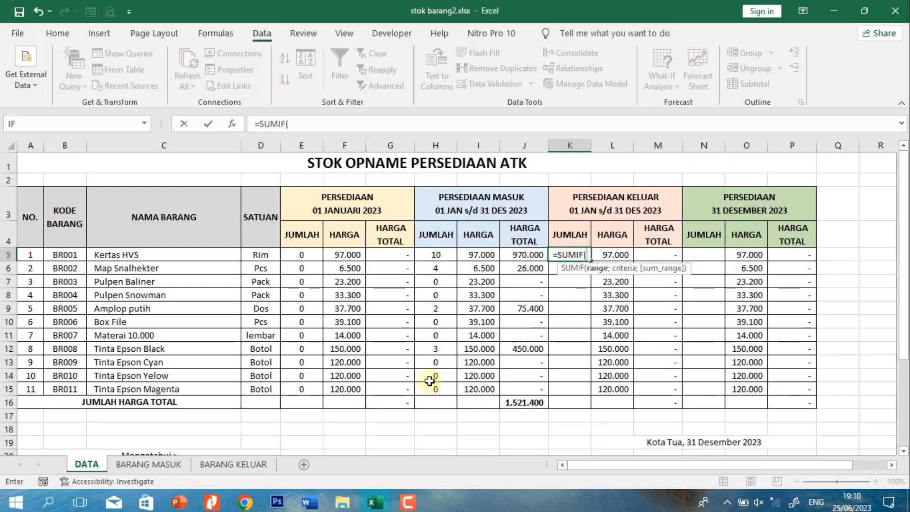
pyautogui.click(231, 464)
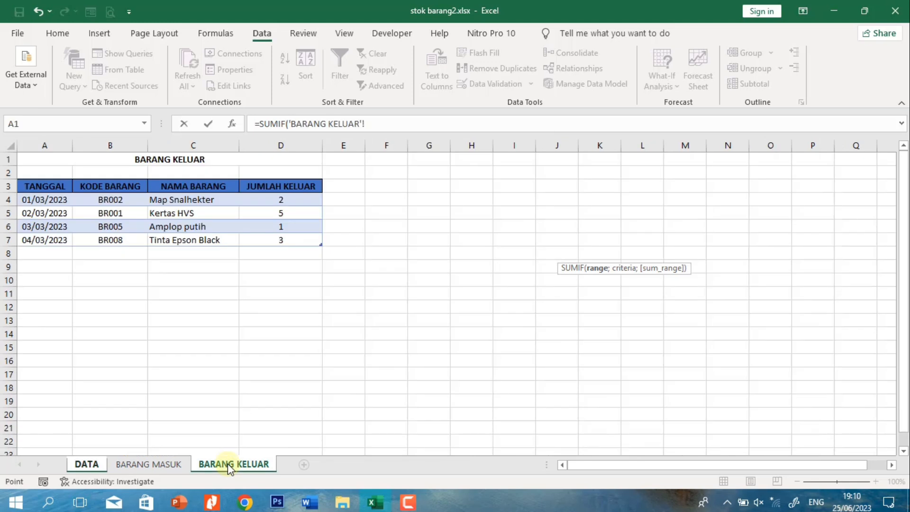
pyautogui.moveTo(116, 199); pyautogui.dragTo(112, 239)
pyautogui.write(';')
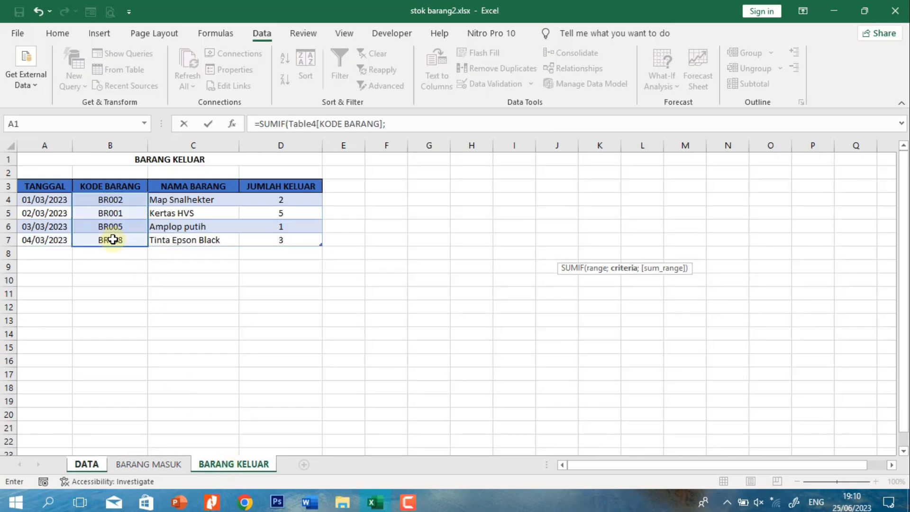
pyautogui.click(86, 465)
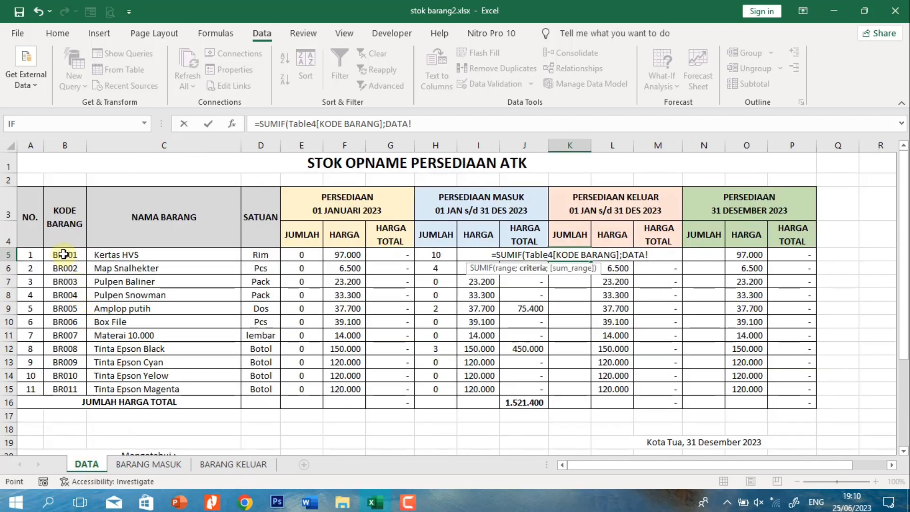
pyautogui.moveTo(63, 255); pyautogui.dragTo(58, 389)
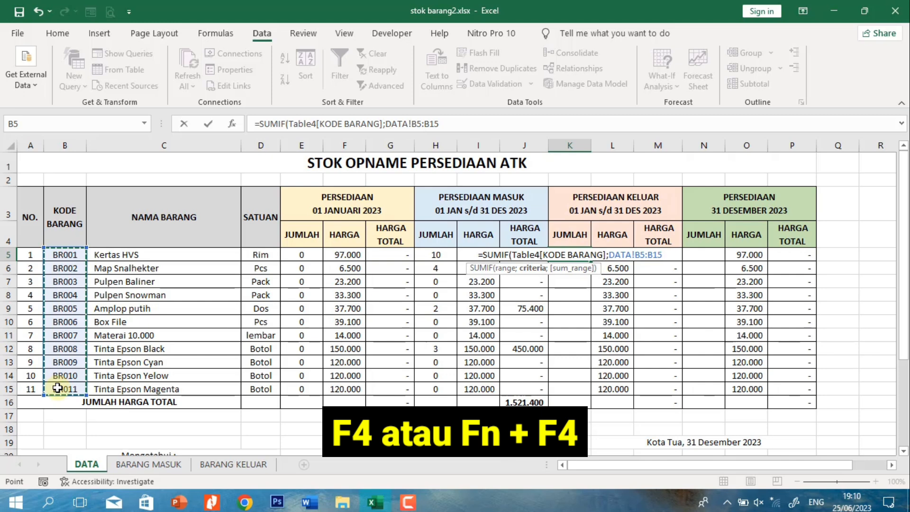
pyautogui.press('F4')
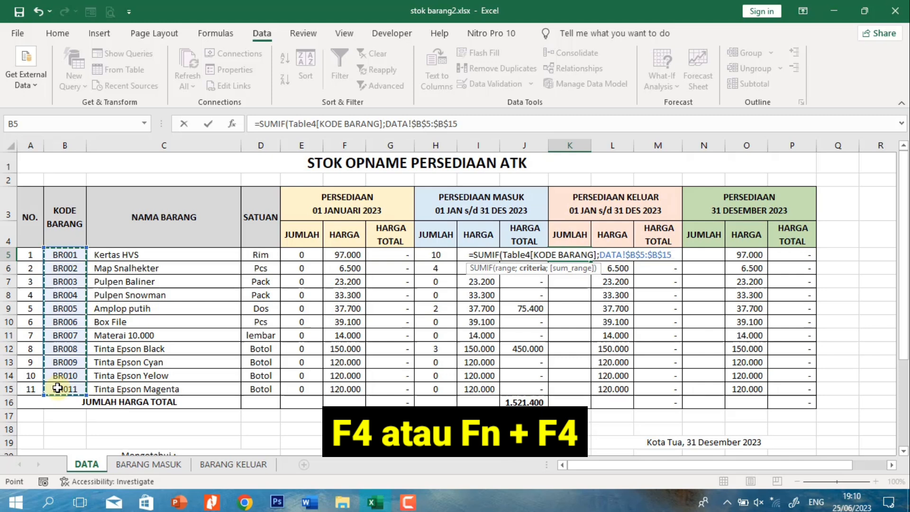
pyautogui.write(';')
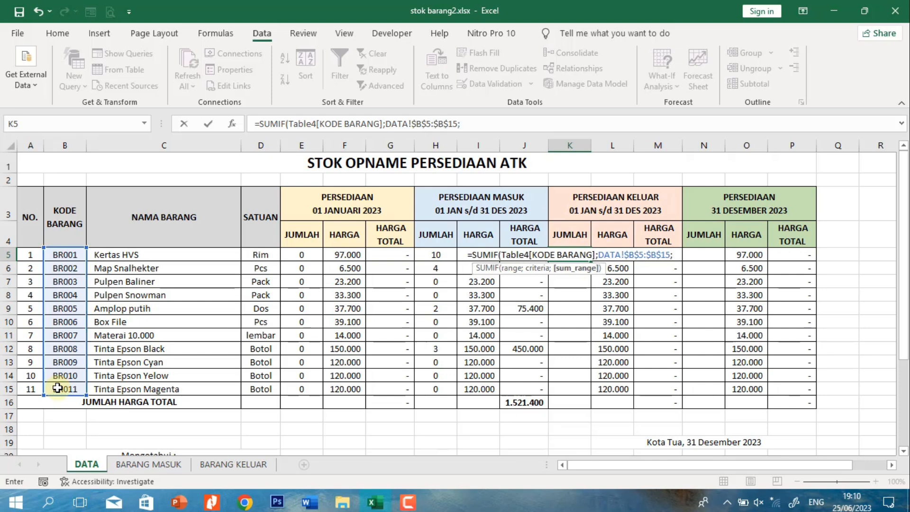
pyautogui.click(233, 467)
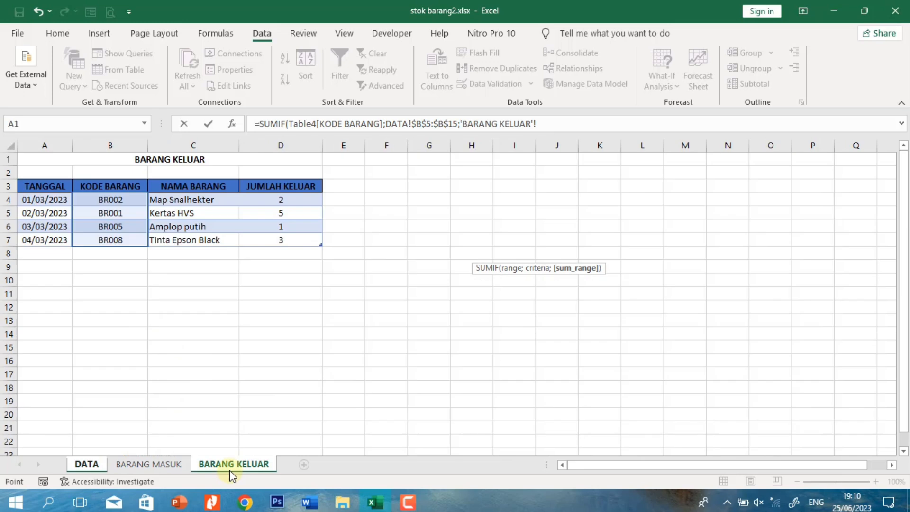
pyautogui.moveTo(268, 199); pyautogui.dragTo(266, 242)
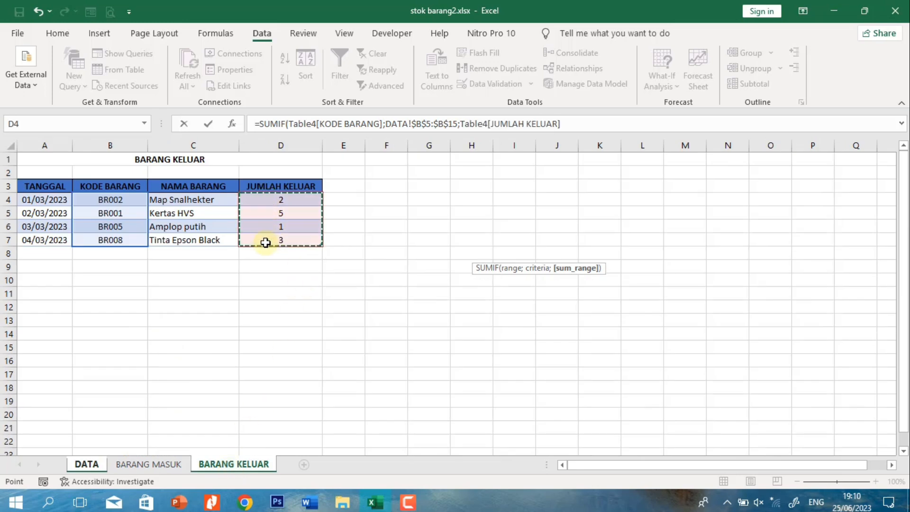
pyautogui.press('Return')
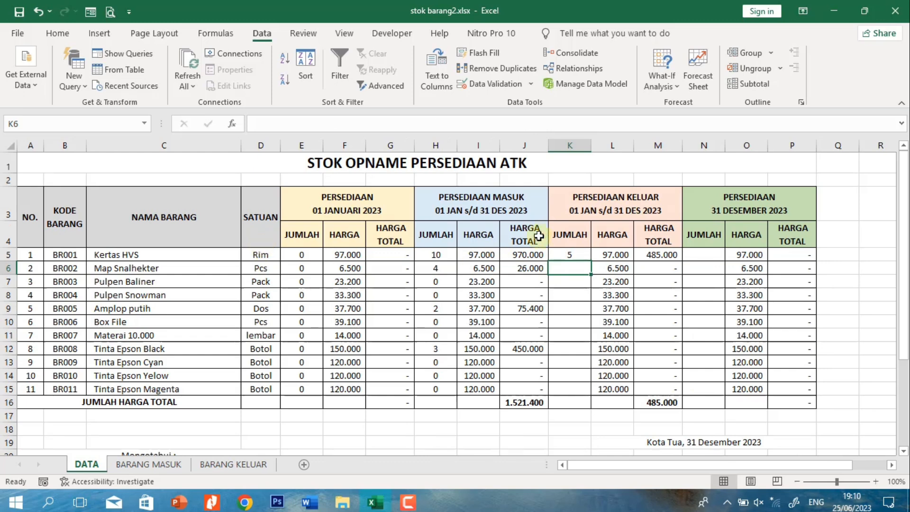
# Copy the SUMIF formula from K5 down through K15 and compare the outgoing quantities with the BARANG KELUAR table
pyautogui.click(575, 254)
pyautogui.moveTo(594, 262); pyautogui.dragTo(591, 395)
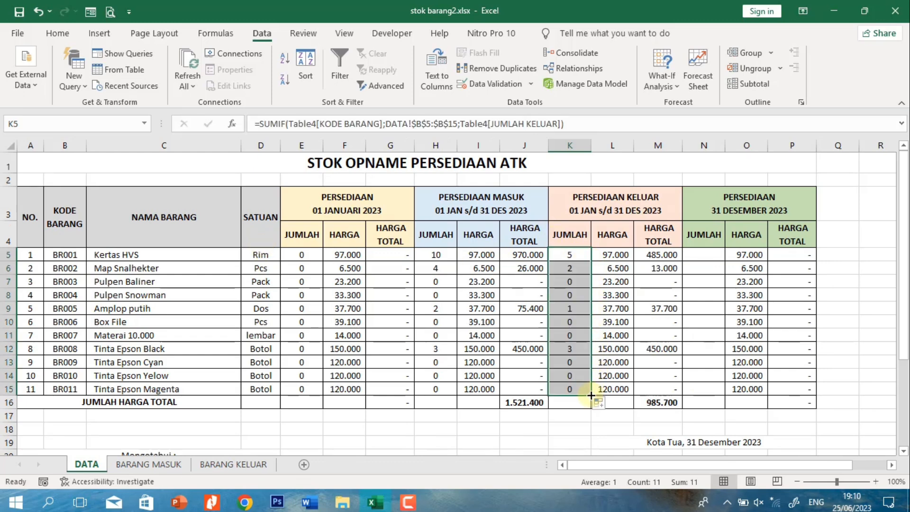
pyautogui.click(573, 283)
pyautogui.click(581, 256)
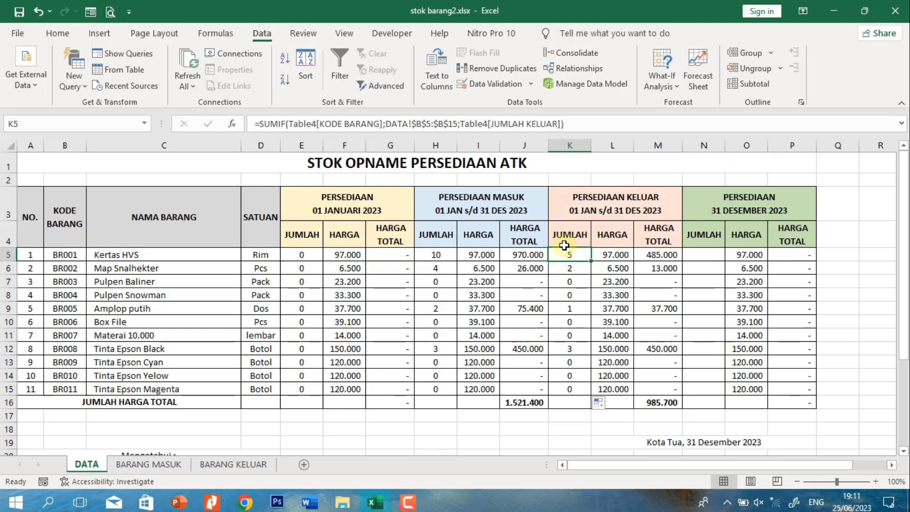
pyautogui.click(573, 268)
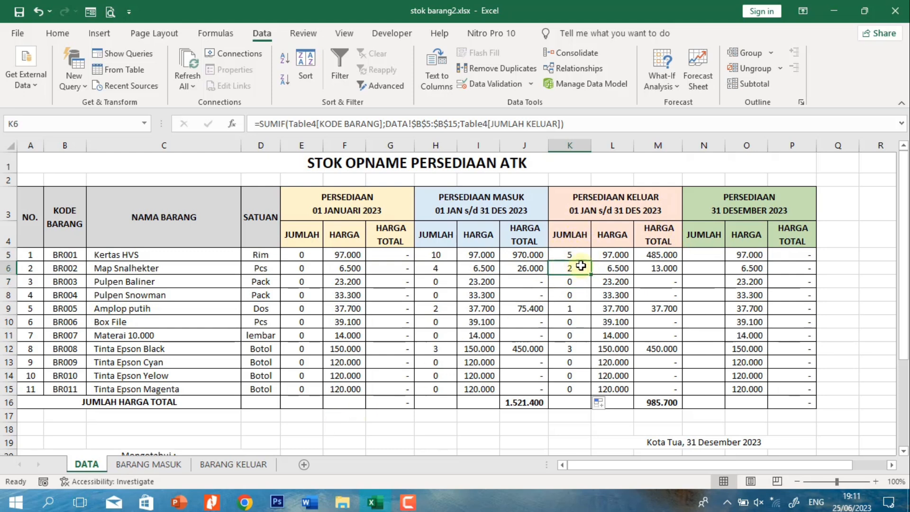
pyautogui.click(568, 308)
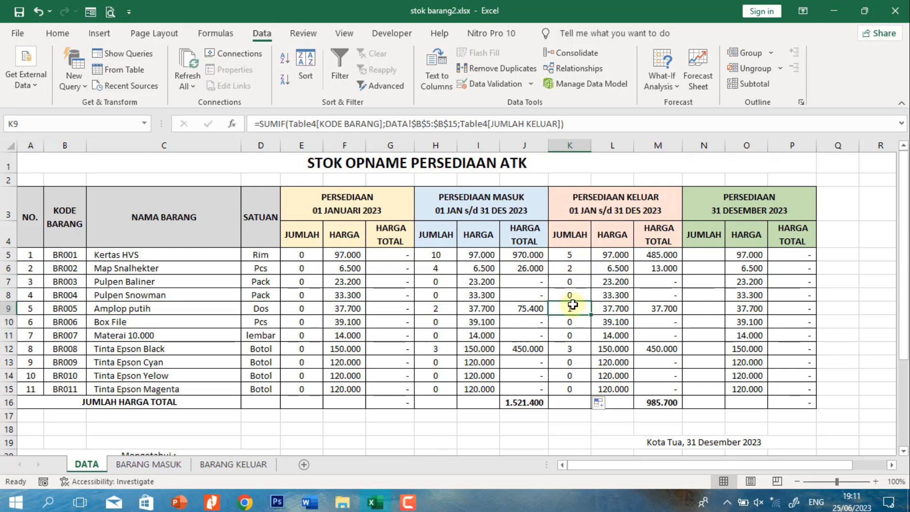
pyautogui.click(569, 350)
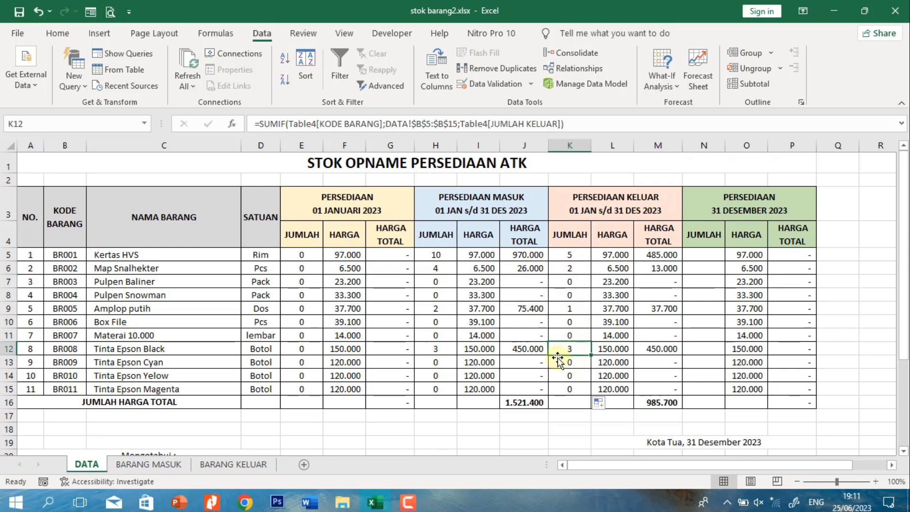
pyautogui.click(231, 465)
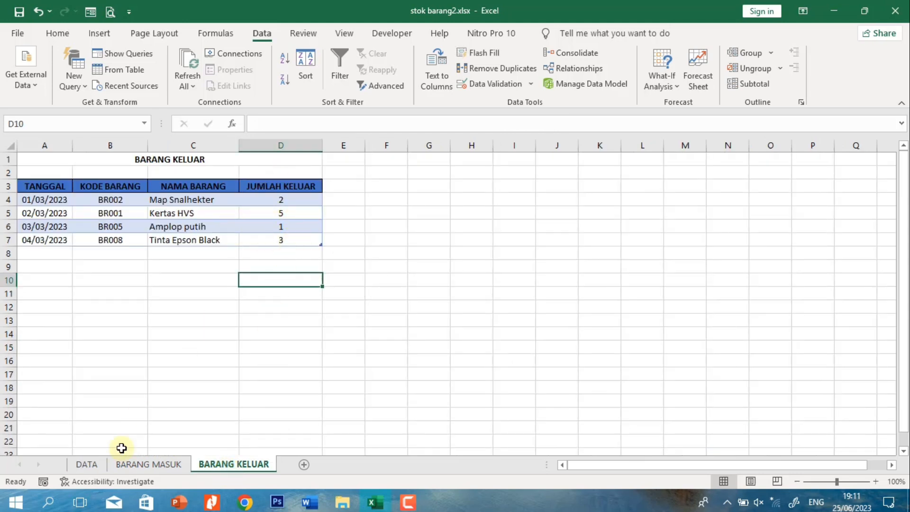
pyautogui.click(86, 465)
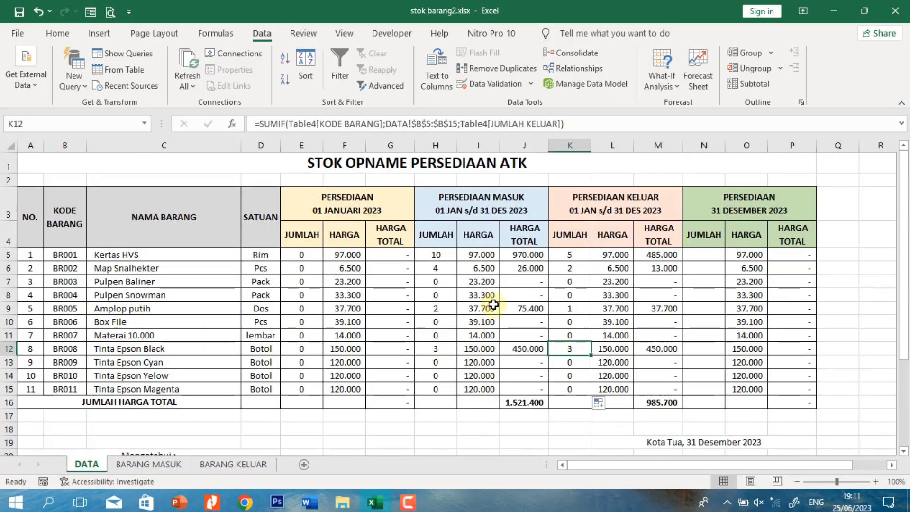
# Enter the closing stock formula =E5+H5-K5 in the PERSEDIAAN 31 DESEMBER 2023 JUMLAH cell N5
pyautogui.click(709, 253)
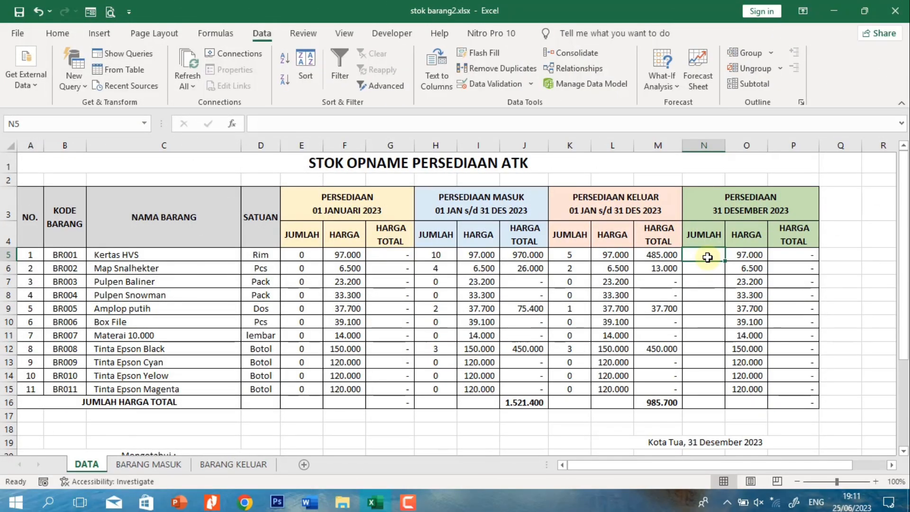
pyautogui.write('=')
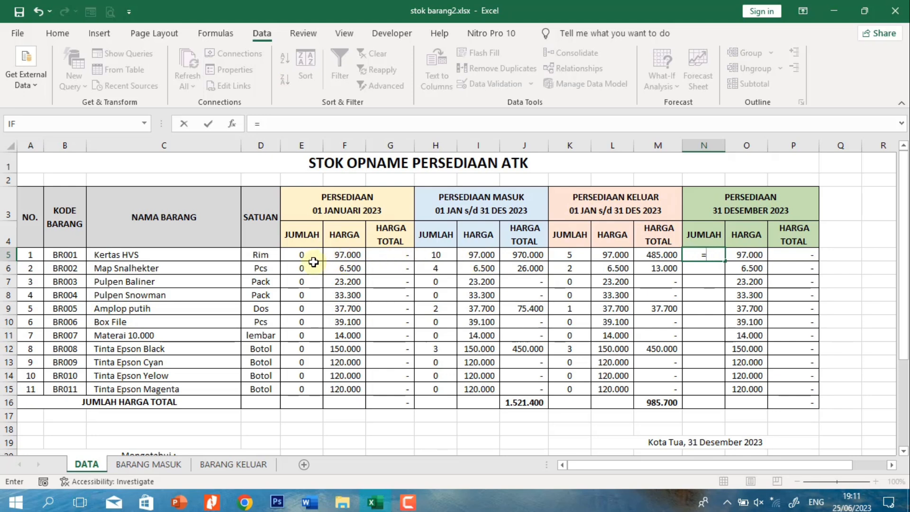
pyautogui.click(298, 255)
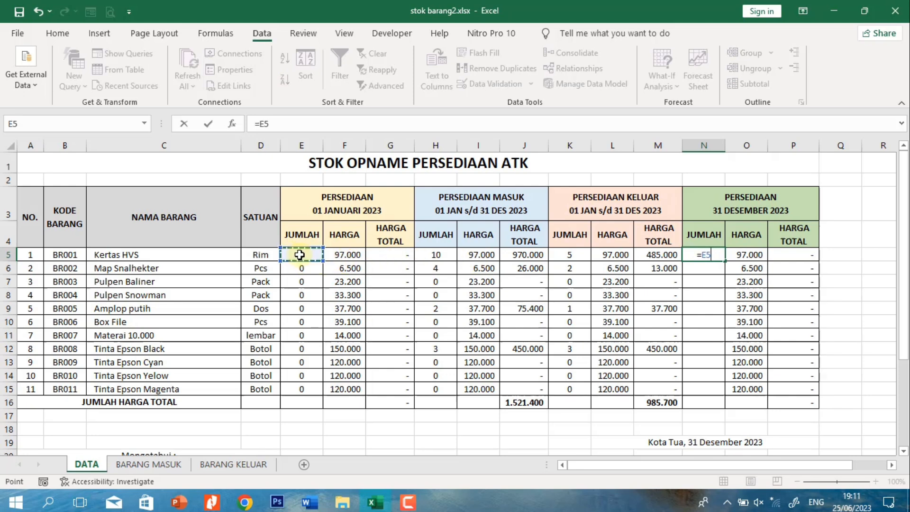
pyautogui.write('+')
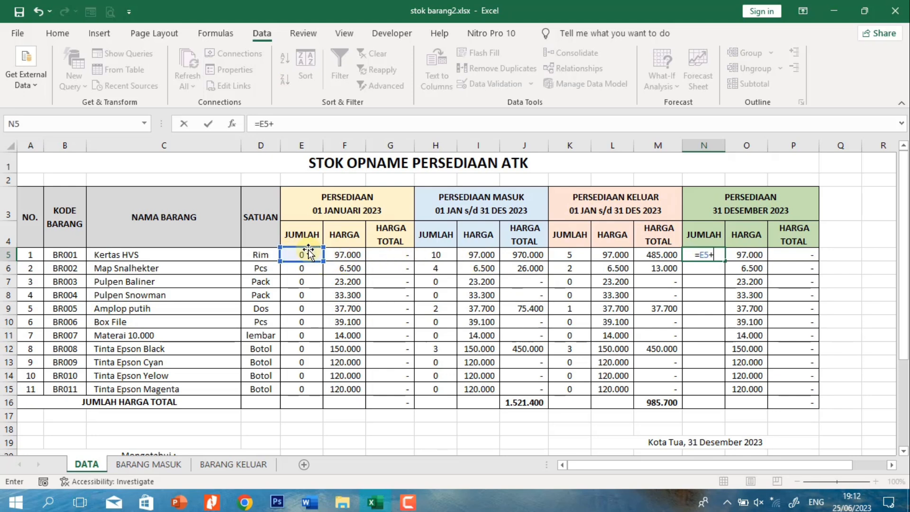
pyautogui.click(442, 255)
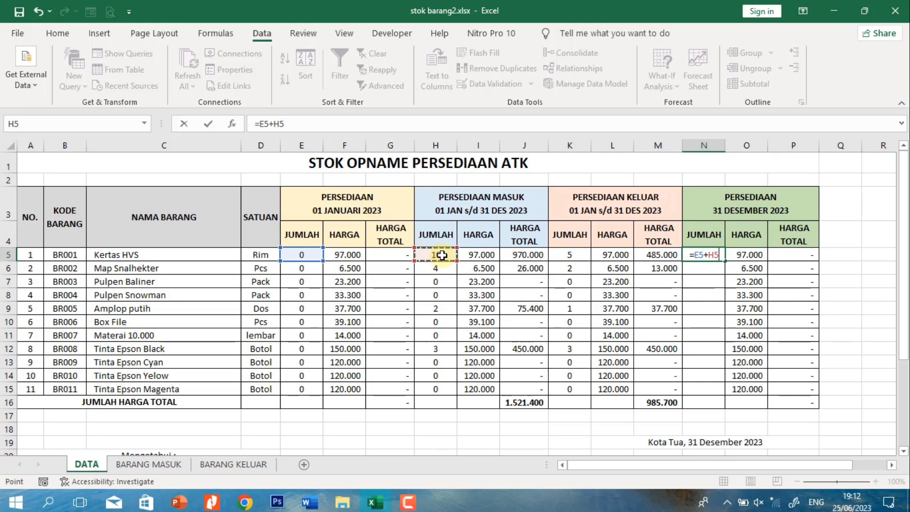
pyautogui.write('-')
pyautogui.click(567, 256)
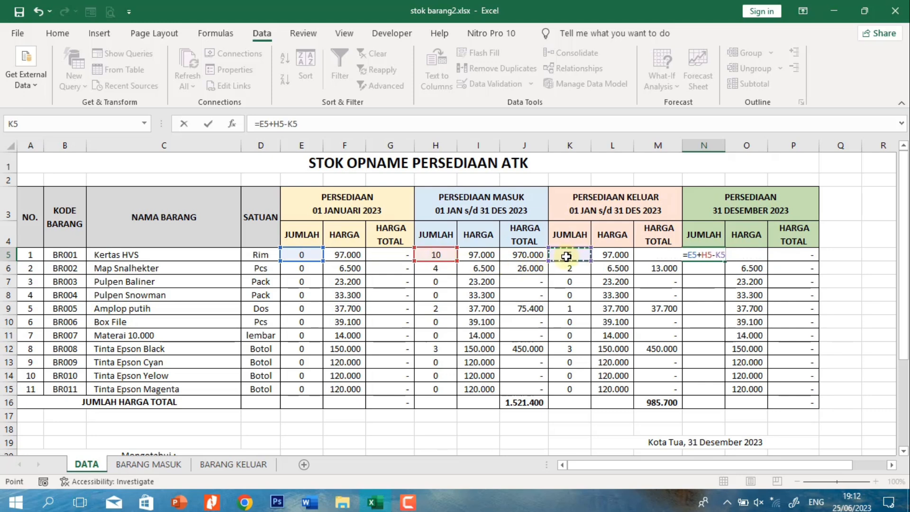
pyautogui.hotkey('ctrl', 'Return')
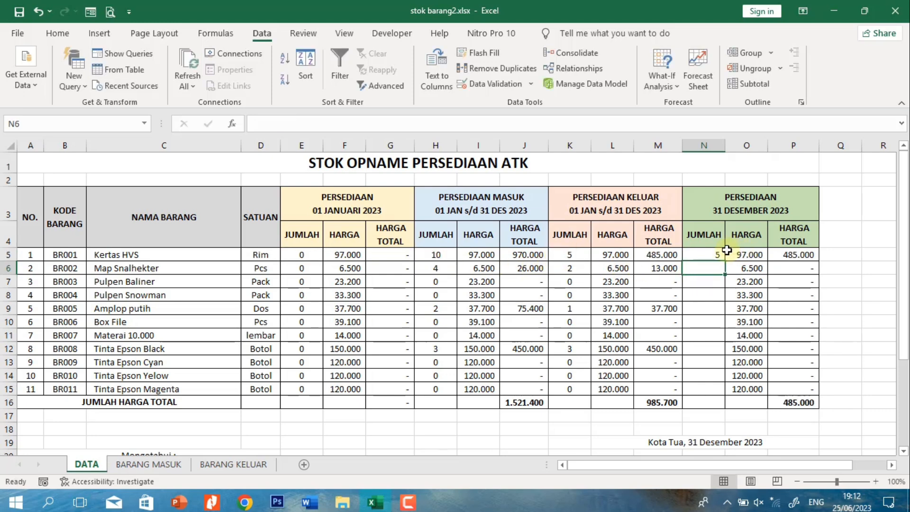
# Copy the closing stock formula from N5 down through N15 on DATA and set those cells to the General number format
pyautogui.moveTo(725, 261); pyautogui.dragTo(726, 396)
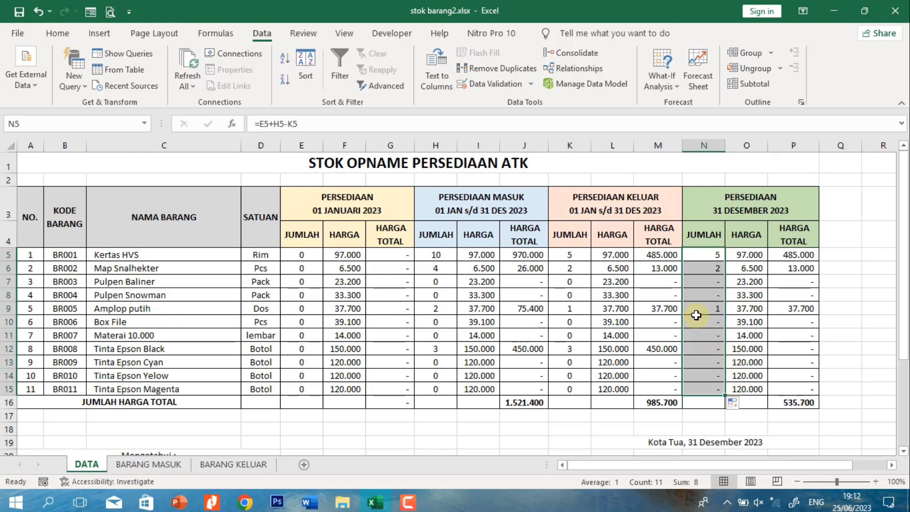
pyautogui.click(62, 35)
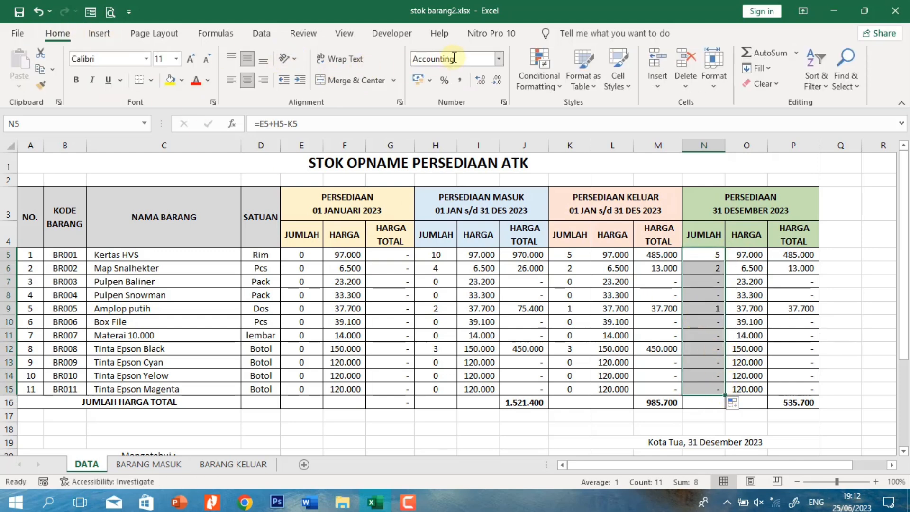
pyautogui.click(499, 59)
pyautogui.click(482, 79)
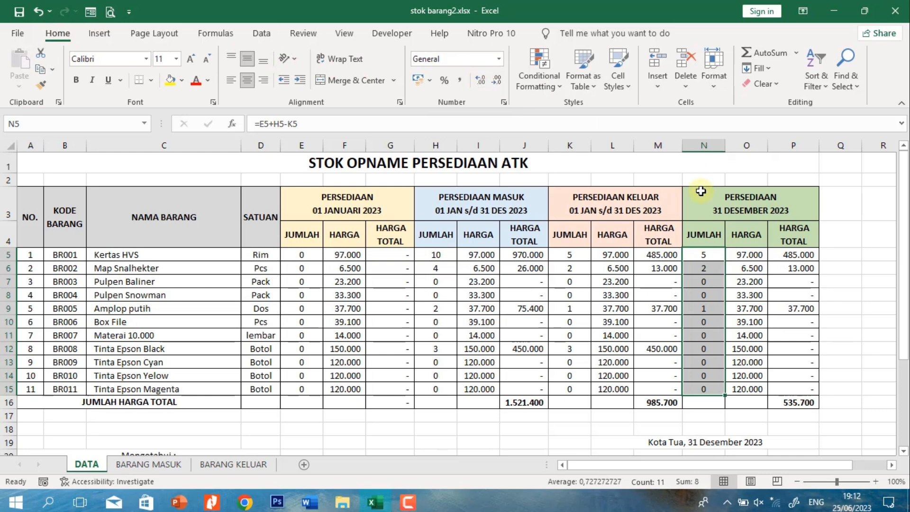
pyautogui.click(704, 255)
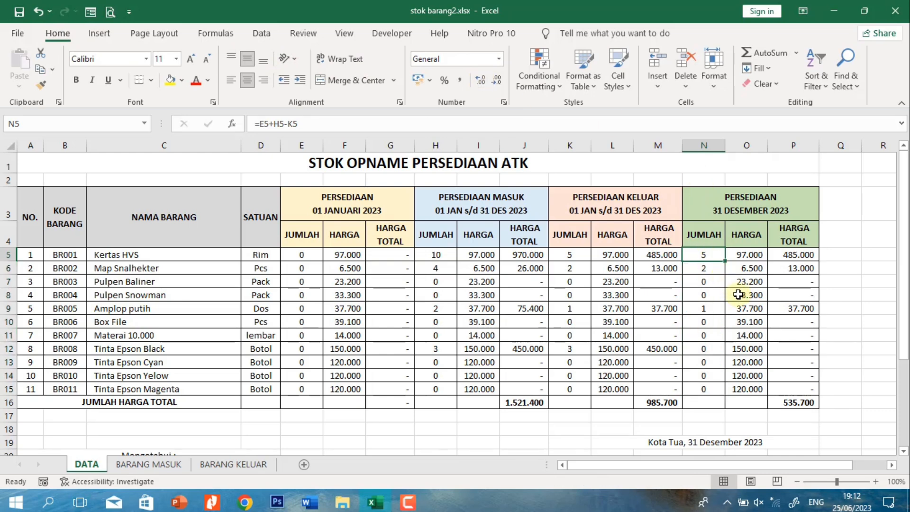
# Add a new row to the BARANG MASUK table at row 8 with the TANGGAL 5/02/2023
pyautogui.click(152, 465)
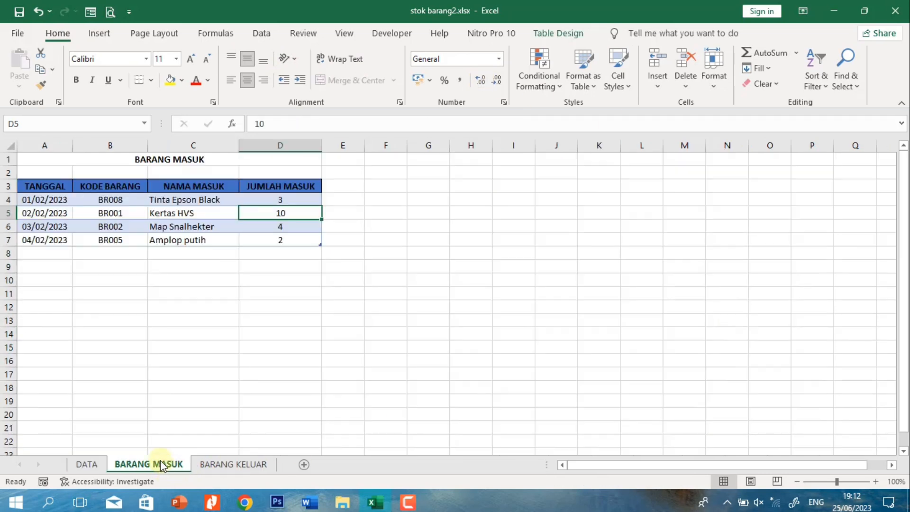
pyautogui.click(50, 255)
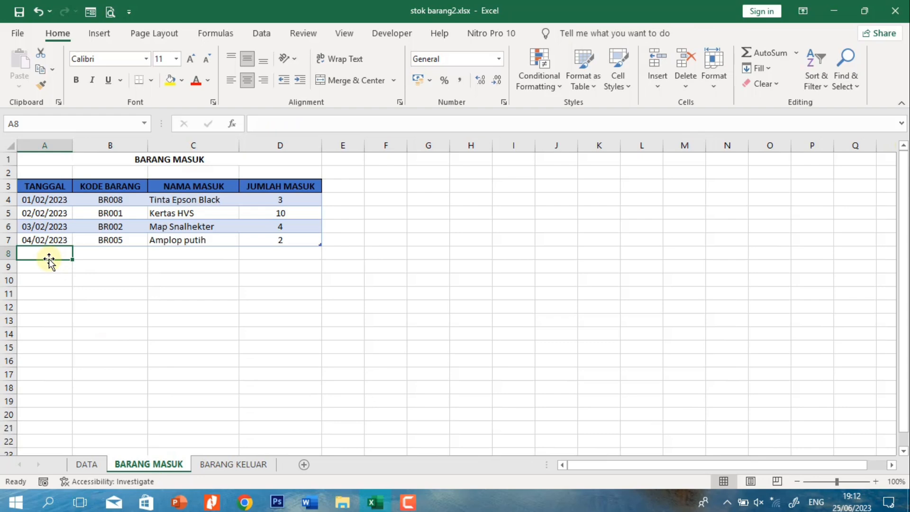
pyautogui.write('5/')
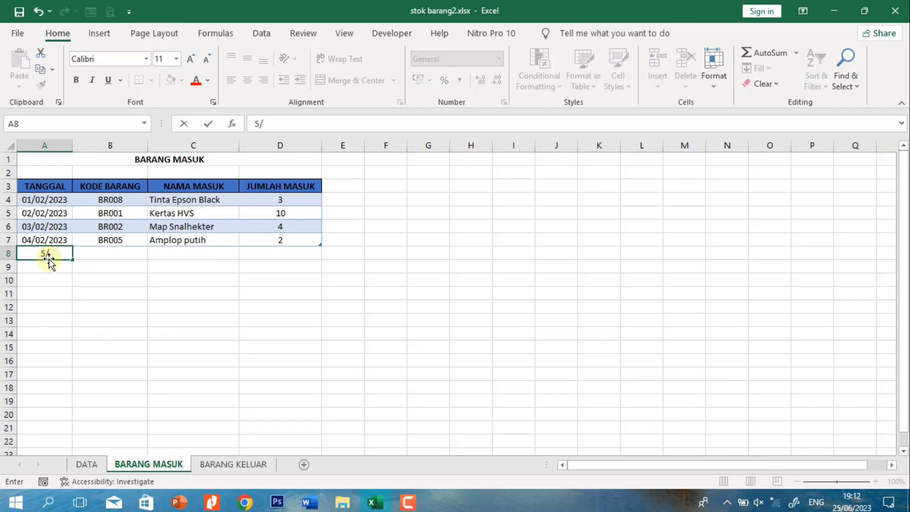
pyautogui.write('02/2023')
pyautogui.press('Return')
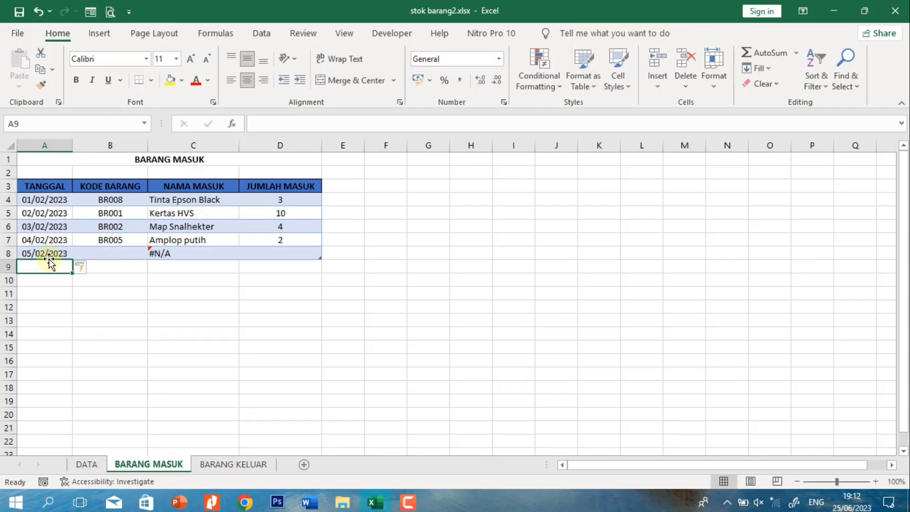
# Choose KODE BARANG BR010 for the 05/02/2023 entry in BARANG MASUK and set its JUMLAH MASUK to 5
pyautogui.click(134, 255)
pyautogui.click(154, 254)
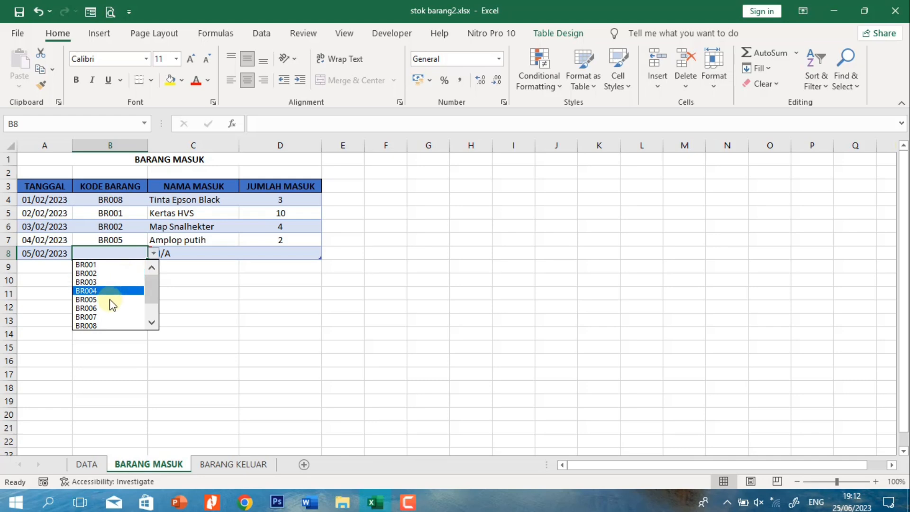
pyautogui.scroll(-1, 147, 322)
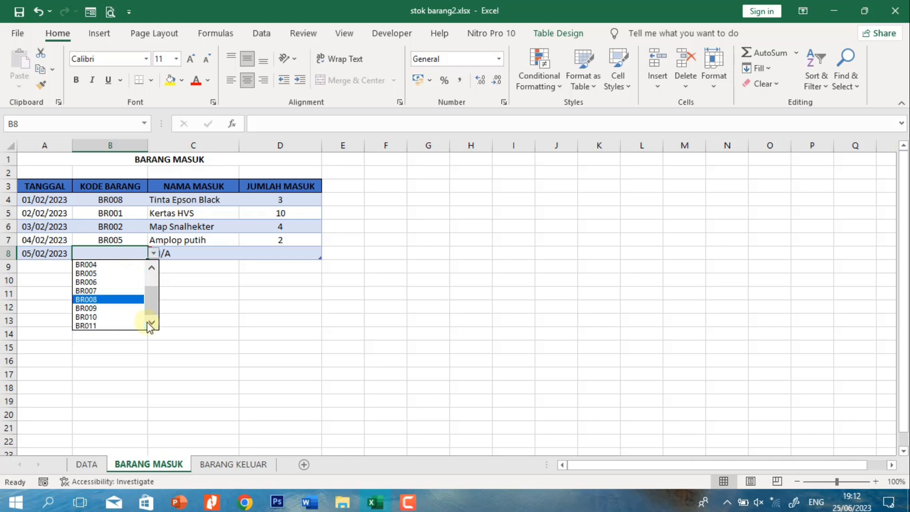
pyautogui.click(116, 323)
pyautogui.click(214, 253)
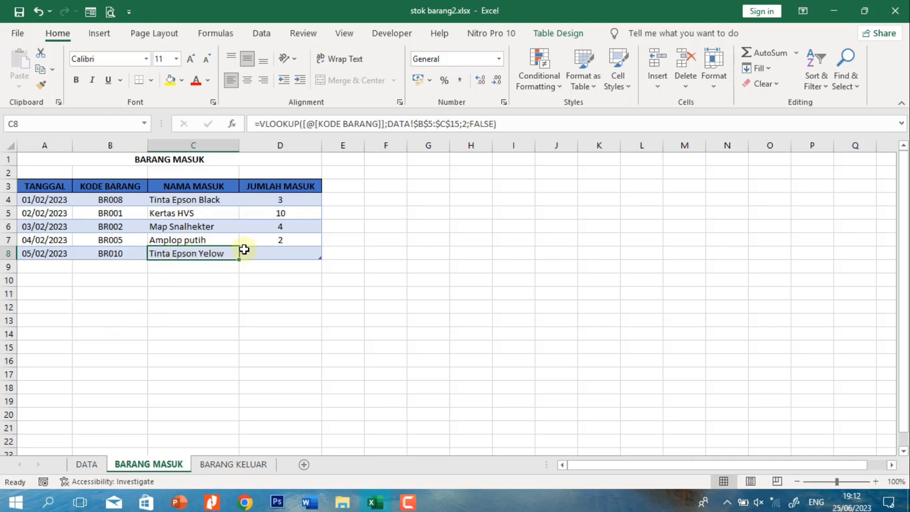
pyautogui.click(265, 254)
pyautogui.write('5')
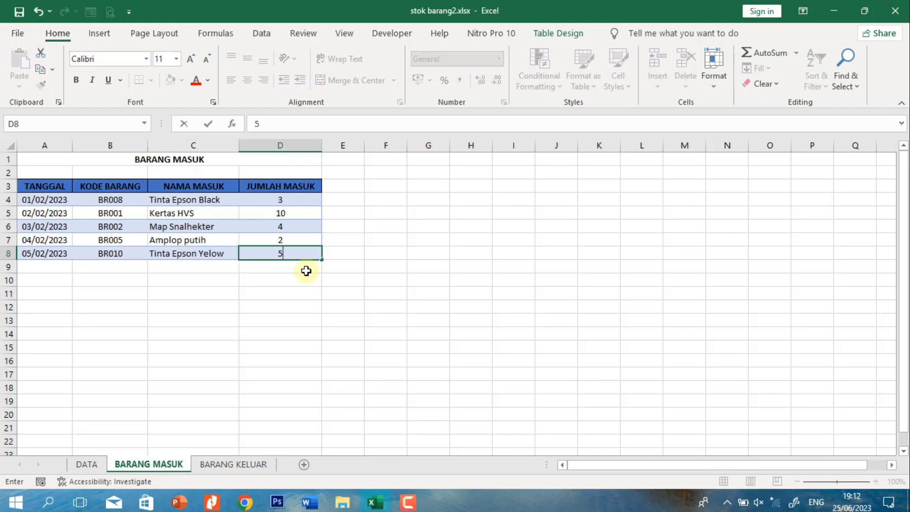
pyautogui.press('Return')
# Check the Tinta Epson Yelow incoming quantity on the DATA sheet against its new entry in the BARANG MASUK table
pyautogui.click(87, 465)
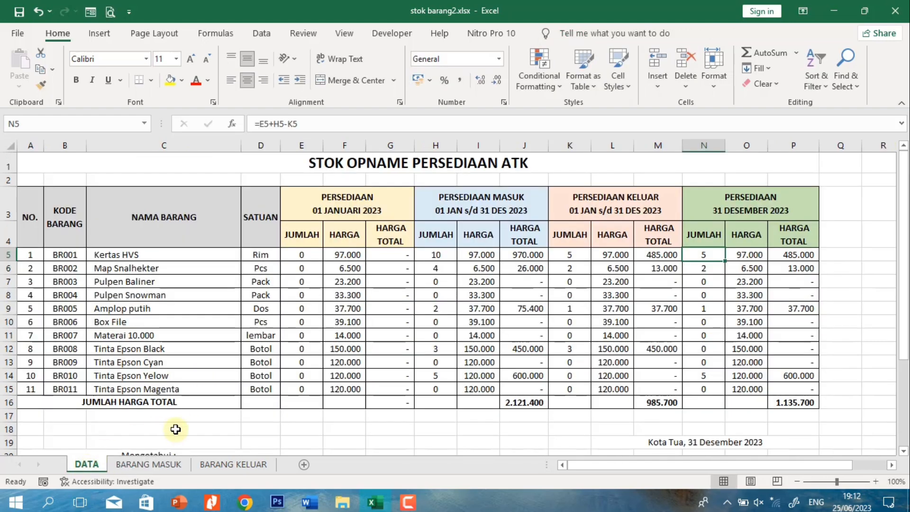
pyautogui.click(442, 377)
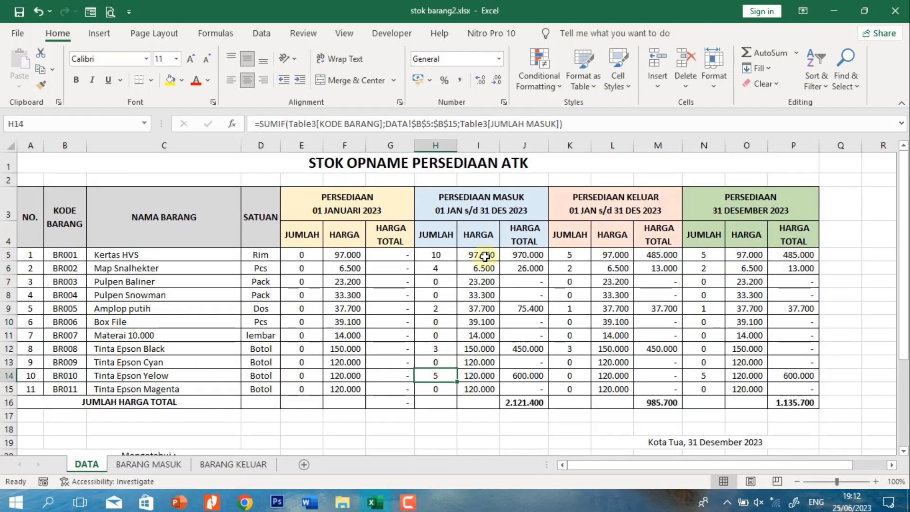
pyautogui.click(142, 375)
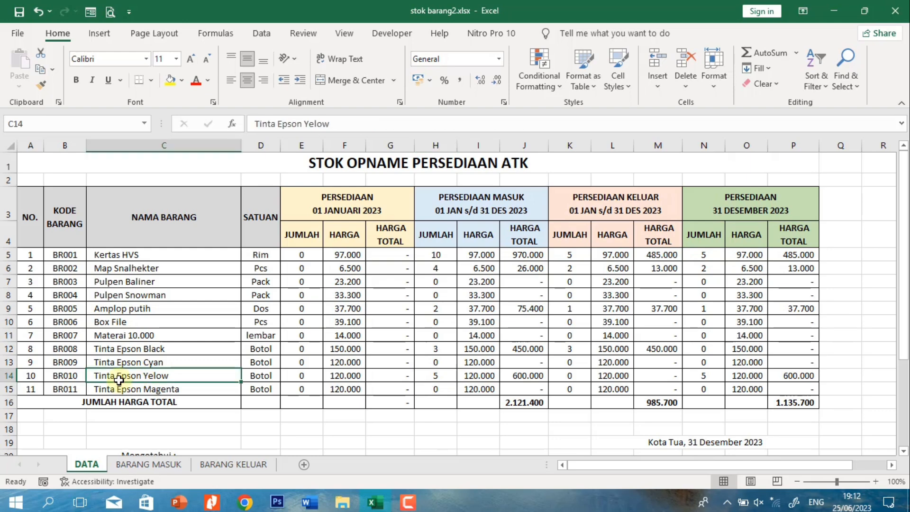
pyautogui.click(449, 376)
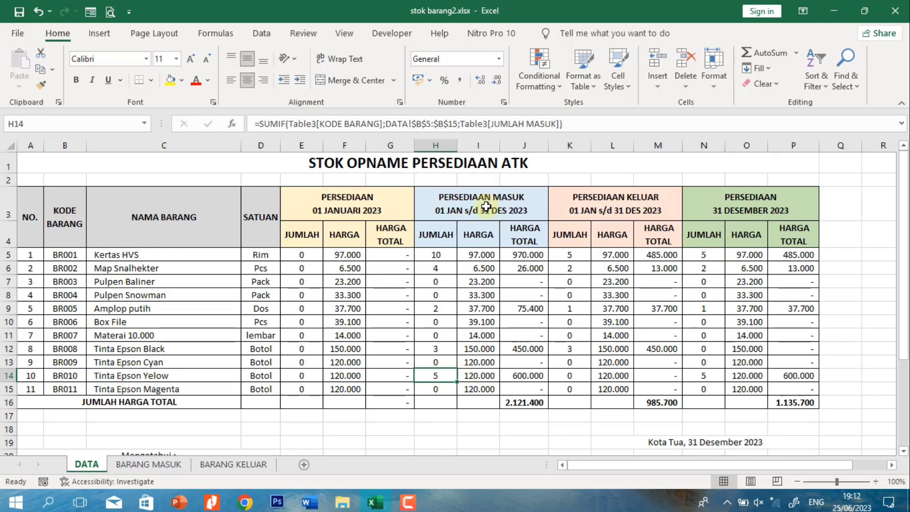
pyautogui.click(169, 466)
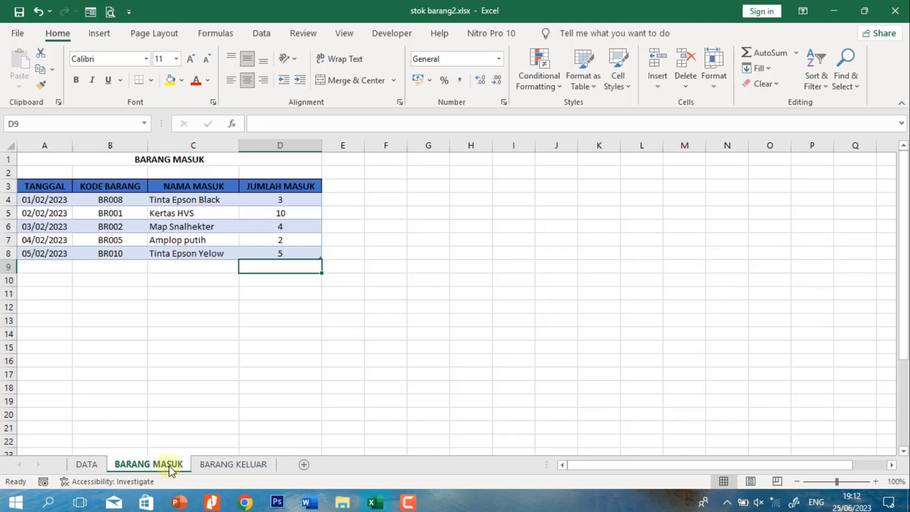
pyautogui.click(204, 467)
pyautogui.click(87, 466)
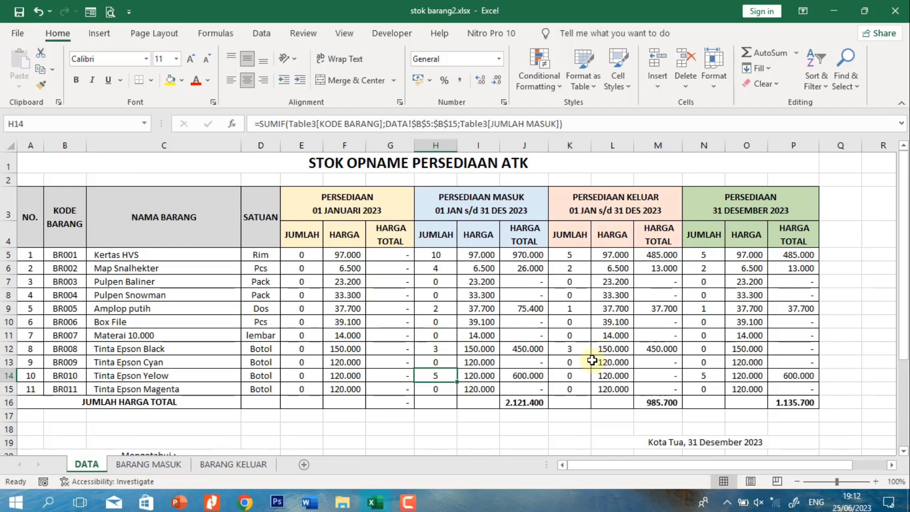